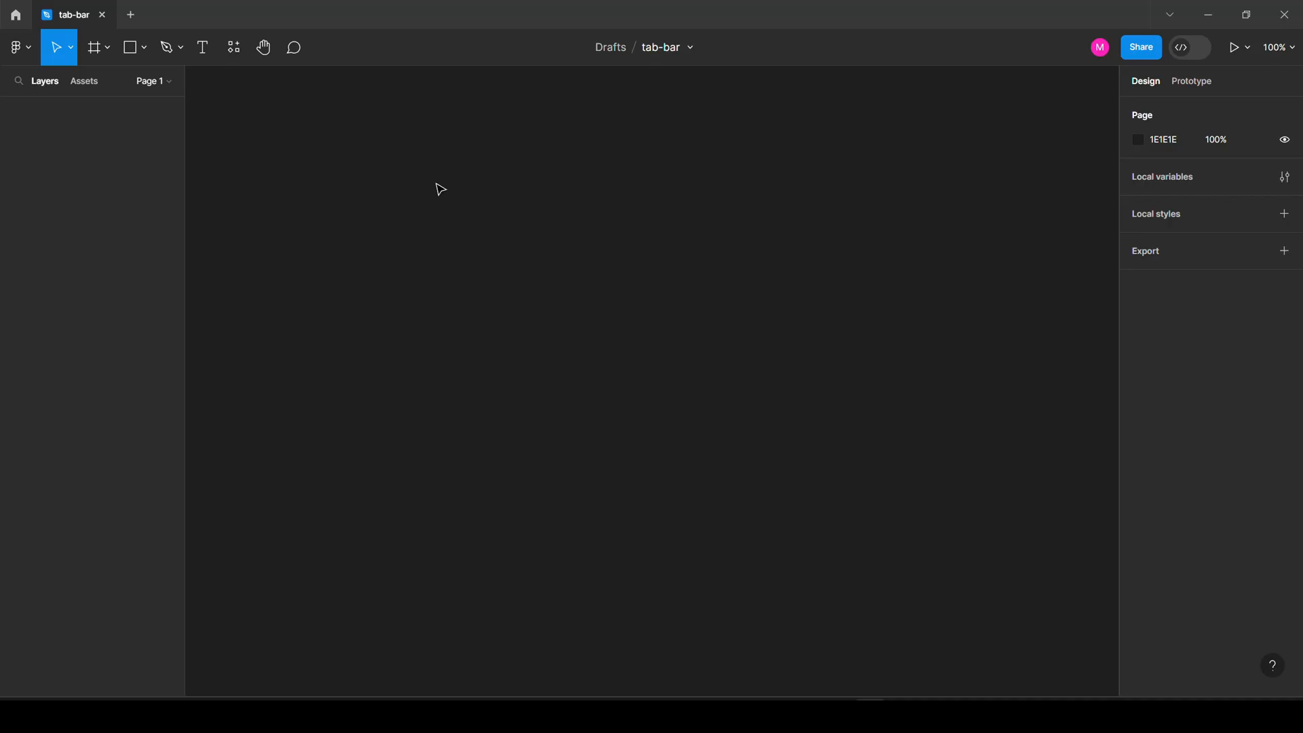
Add an iPhone 14 Pro sized frame (393×852) to the empty page.
left_click(95, 48)
left_click(108, 47)
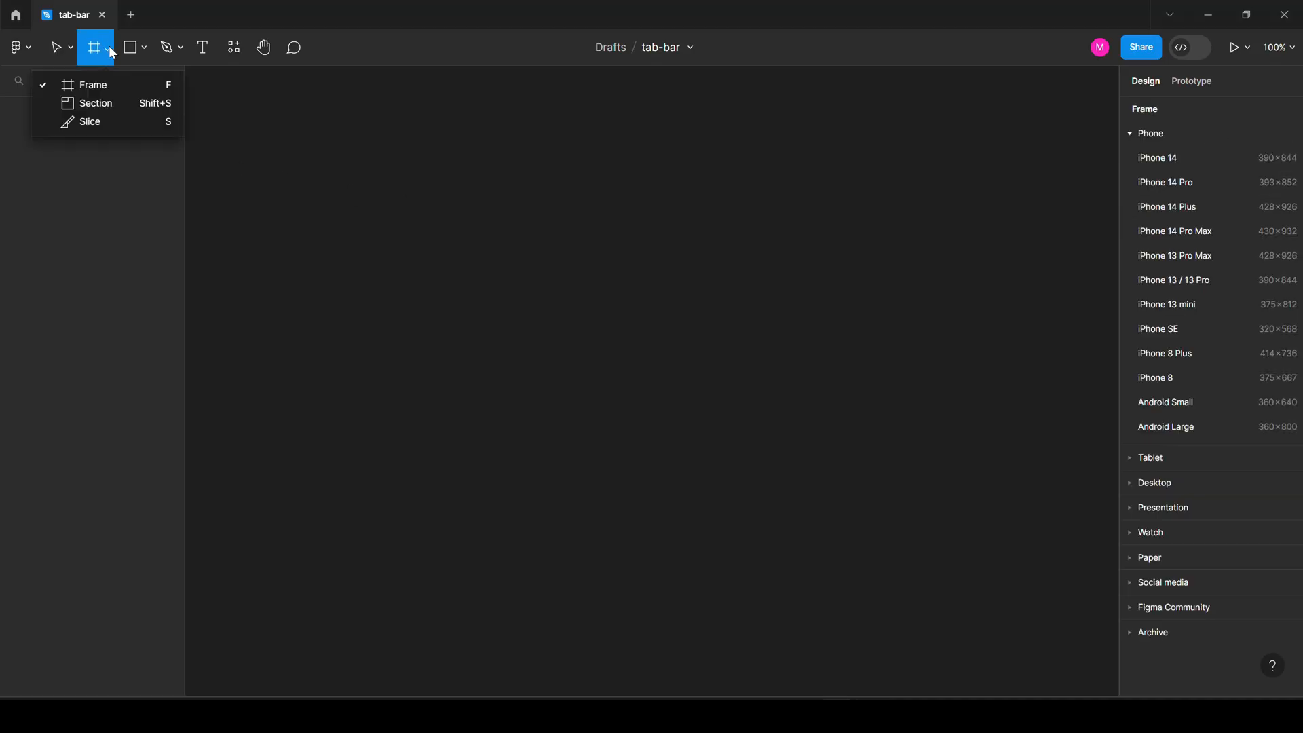
left_click(106, 83)
left_click(1210, 180)
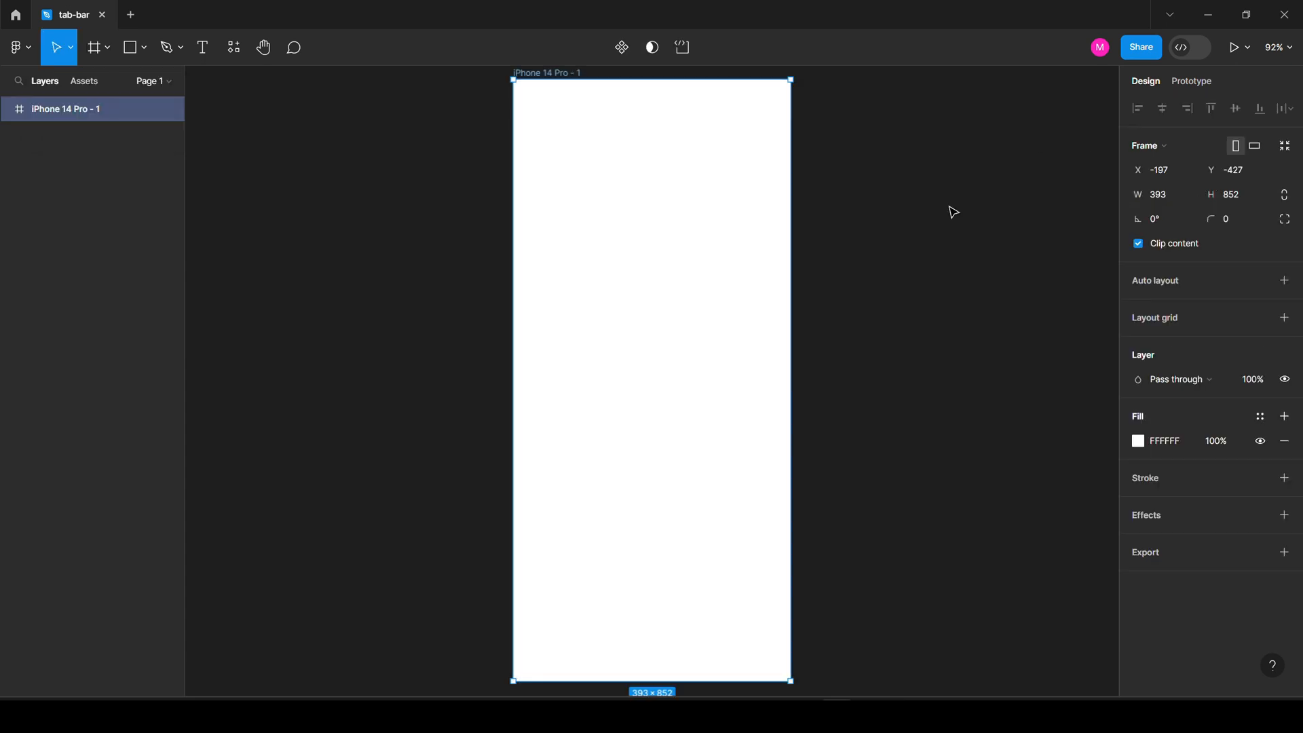
Fill the iPhone frame with blue 2B66D7.
left_click(1138, 441)
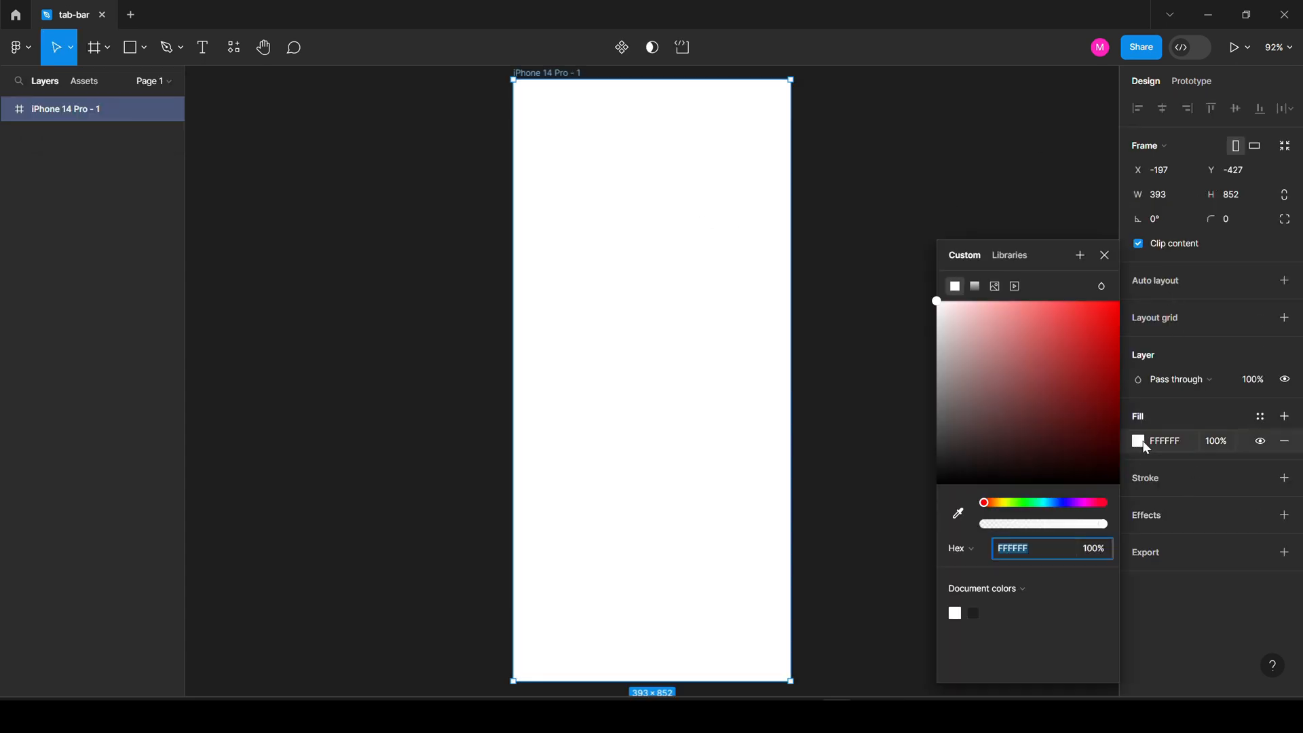
left_click(1057, 503)
left_click_drag(1078, 344, 1083, 331)
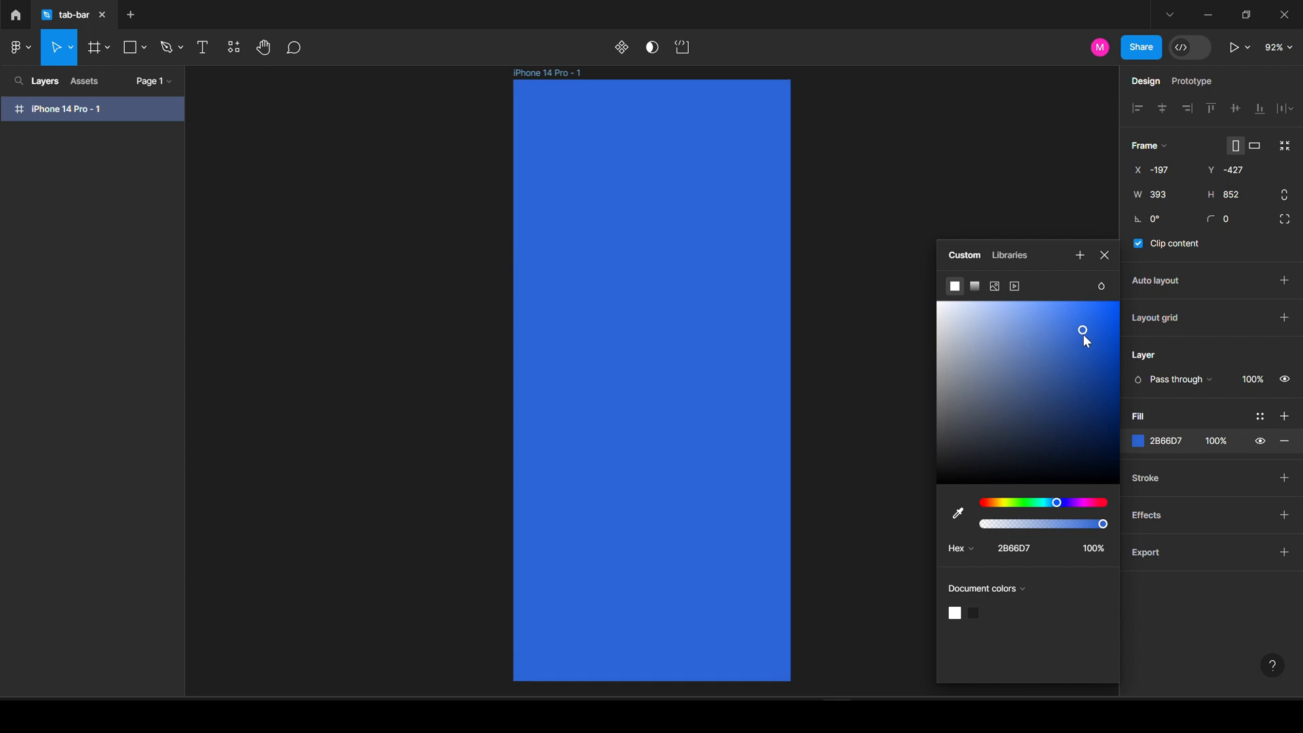
left_click(355, 131)
left_click(131, 48)
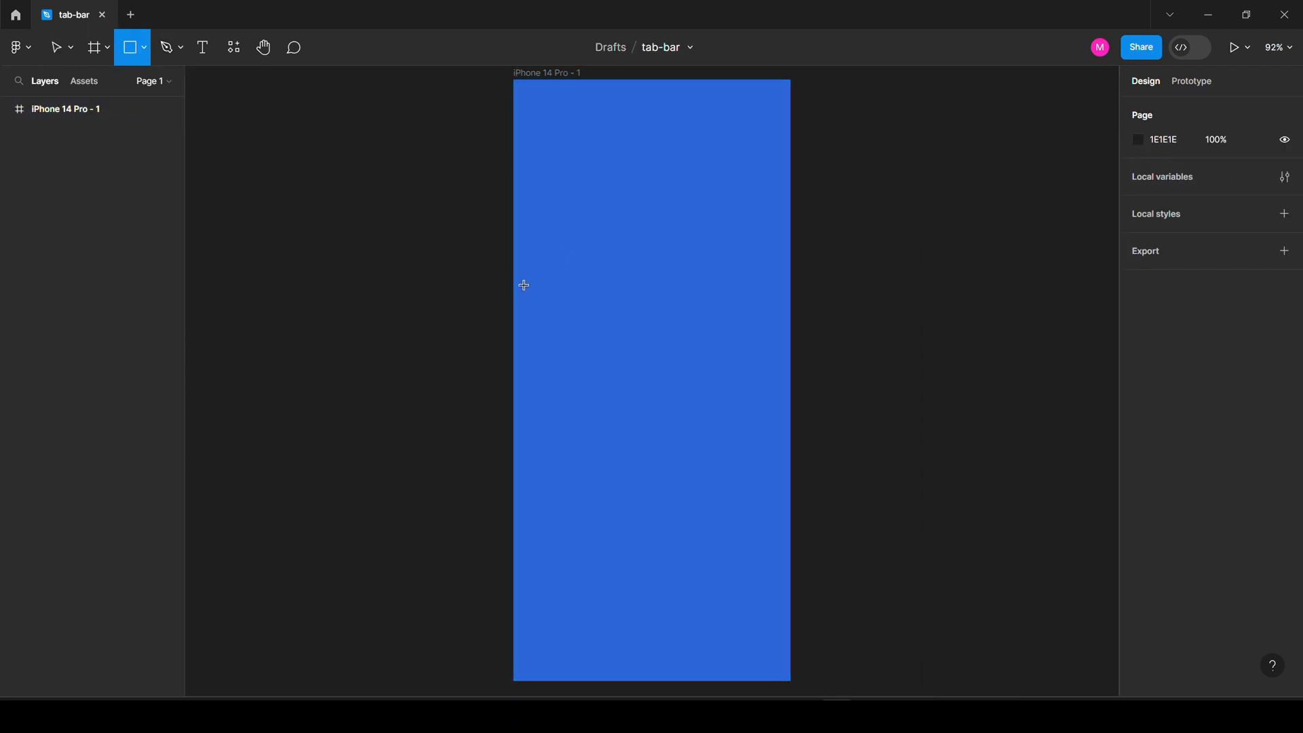
Draw a rectangle across the middle of the frame and make it 74 high.
left_click_drag(527, 277, 779, 351)
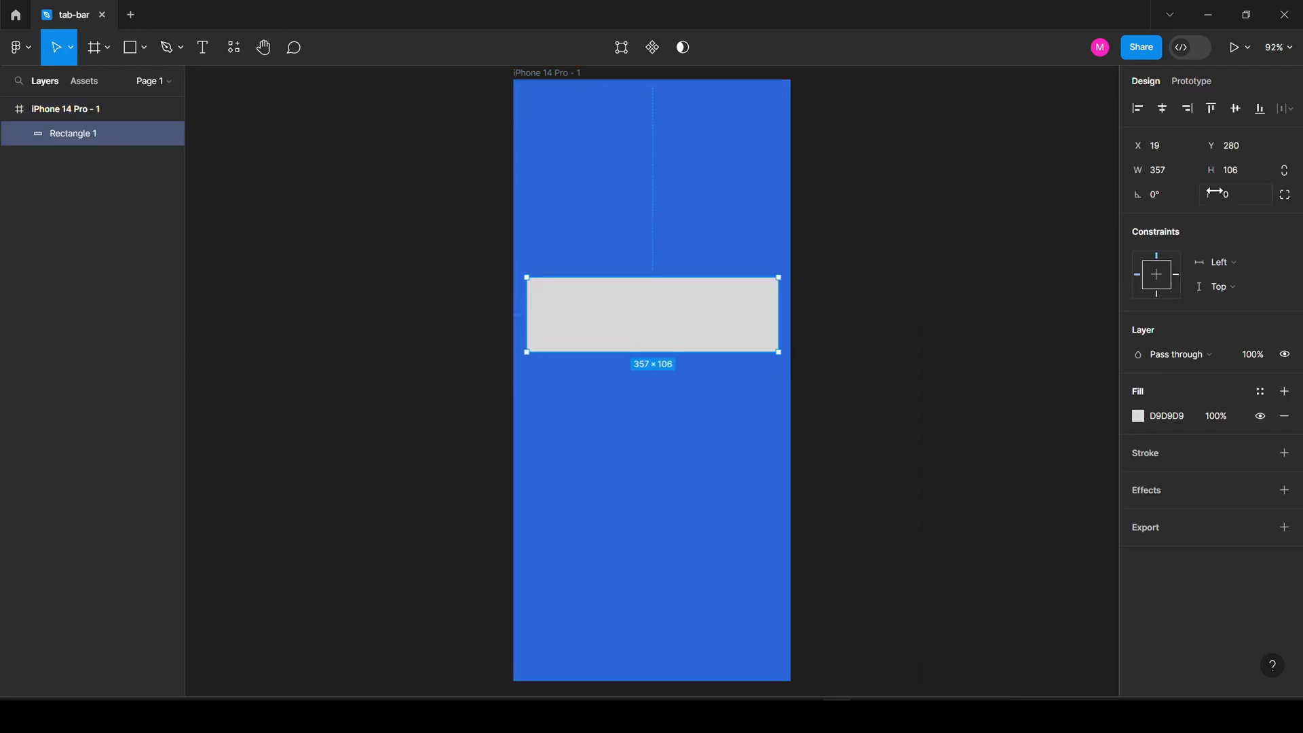
left_click(1255, 172)
key("Return")
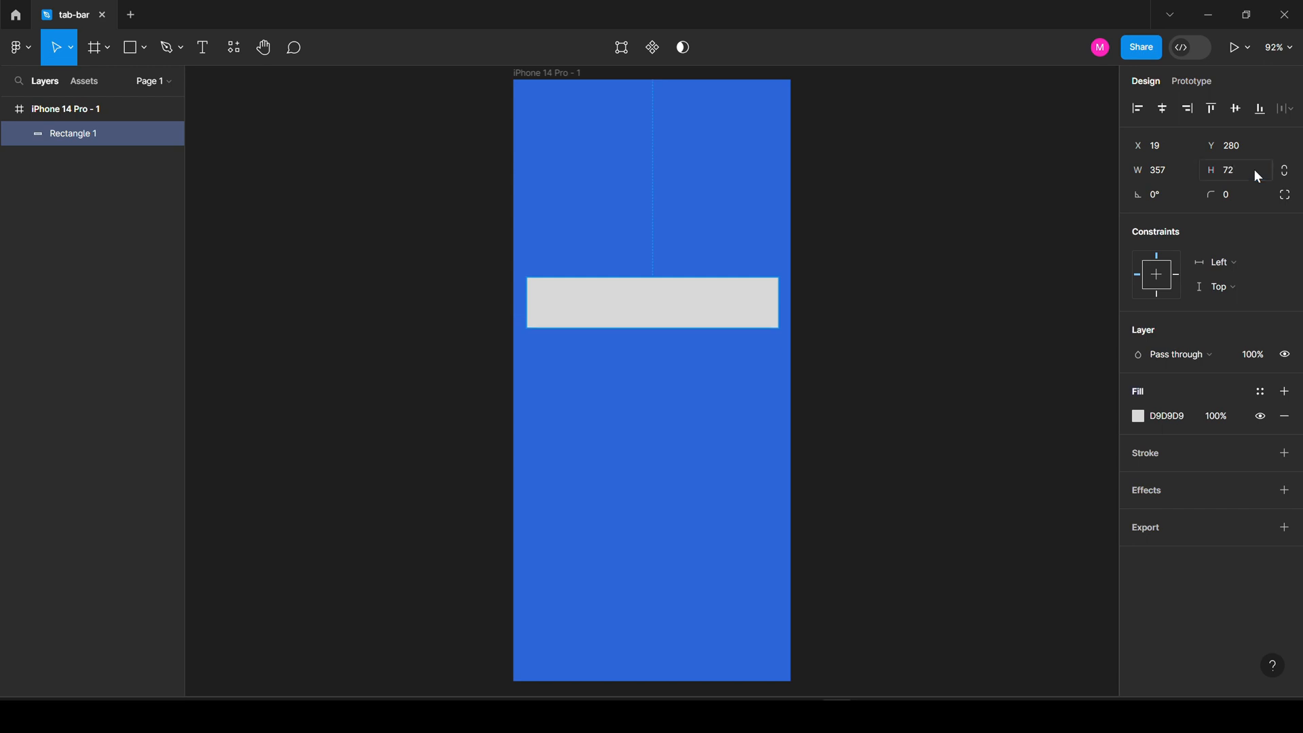
left_click(1251, 170)
key("Up")
key("Up")
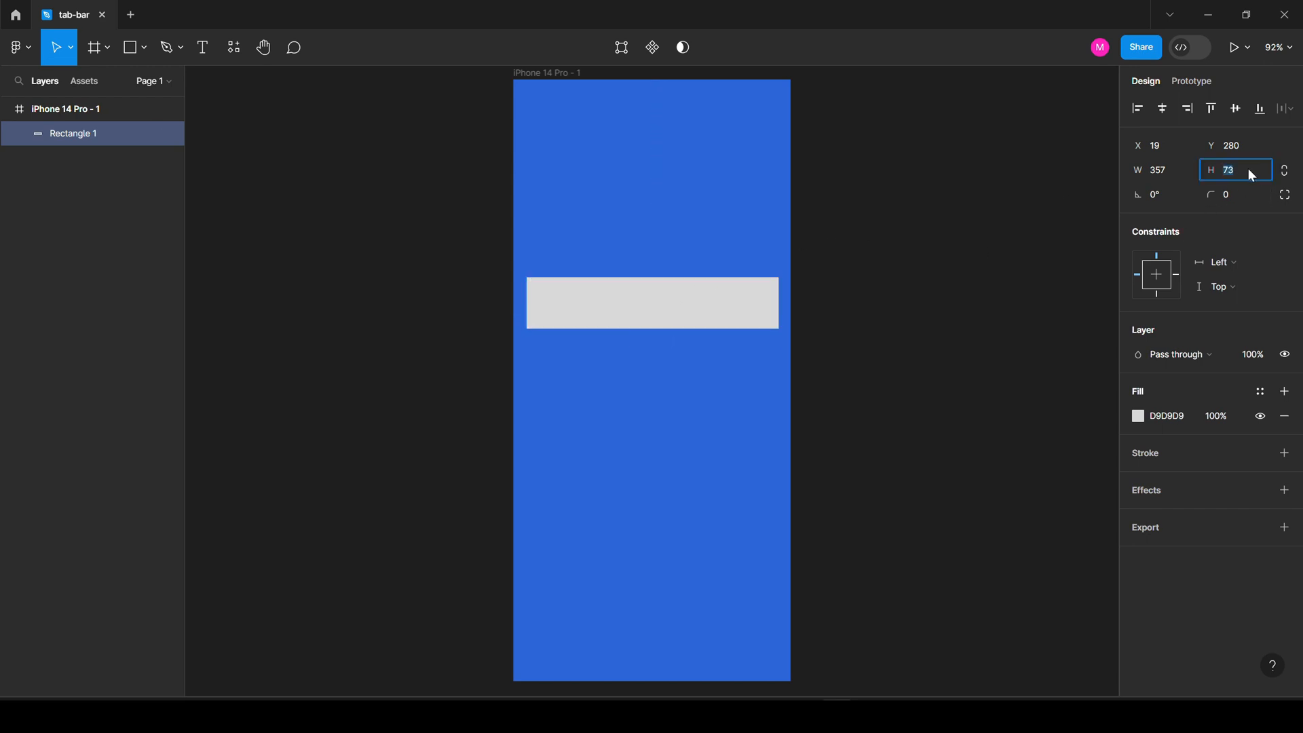
left_click_drag(685, 317, 686, 319)
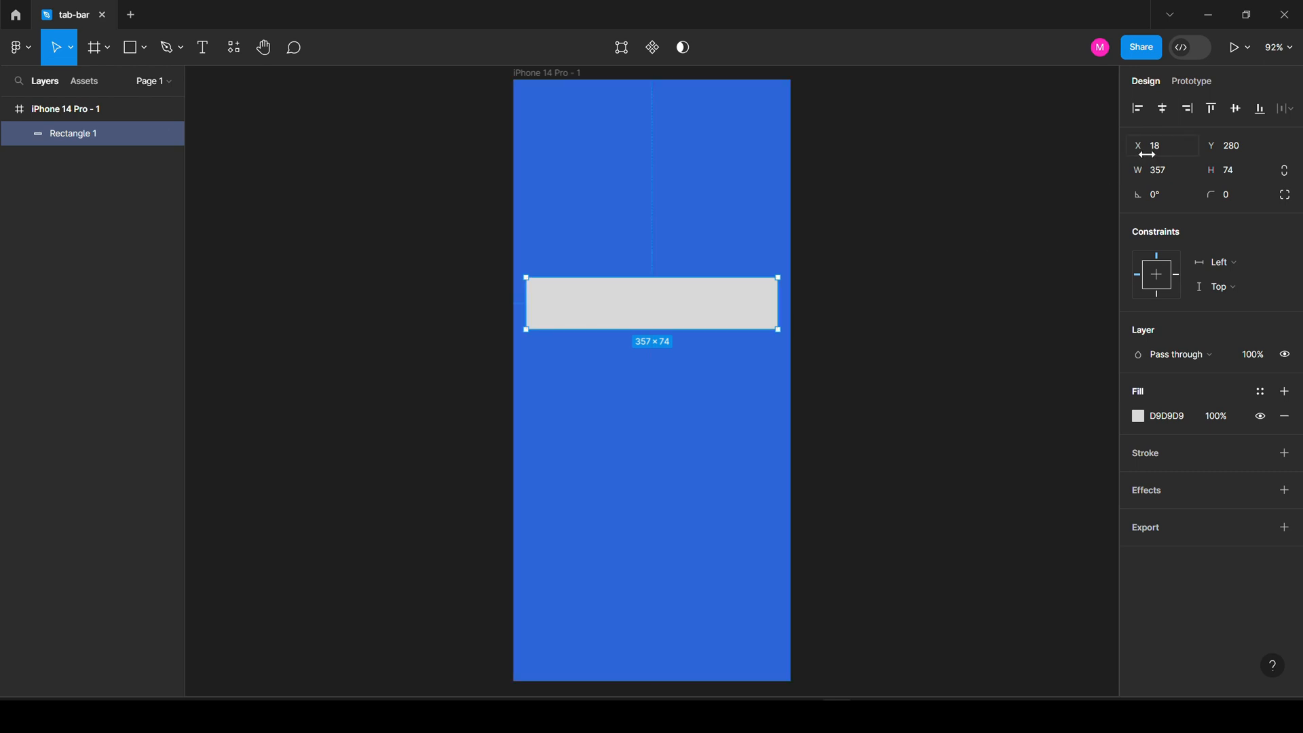
Set the bar's width to 349 and centre it horizontally in the frame.
left_click(1169, 174)
key("Down")
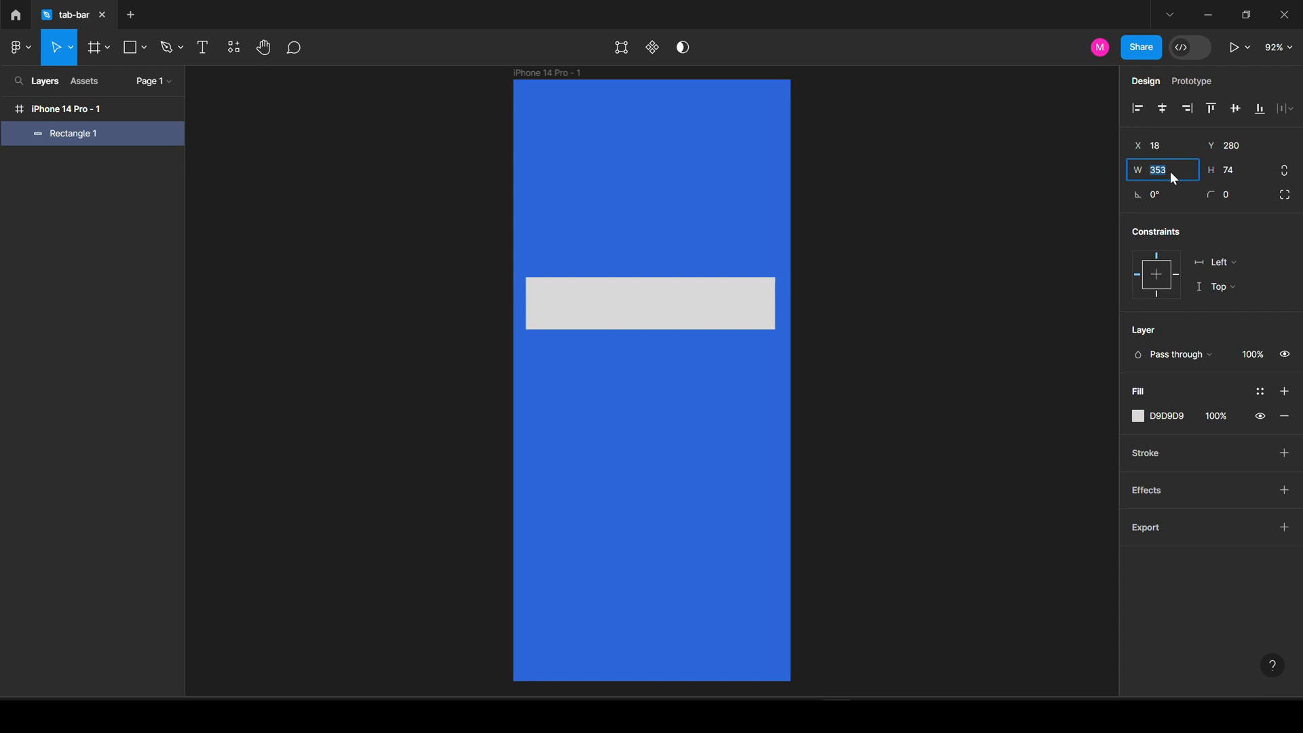
key("Down")
left_click(1163, 109)
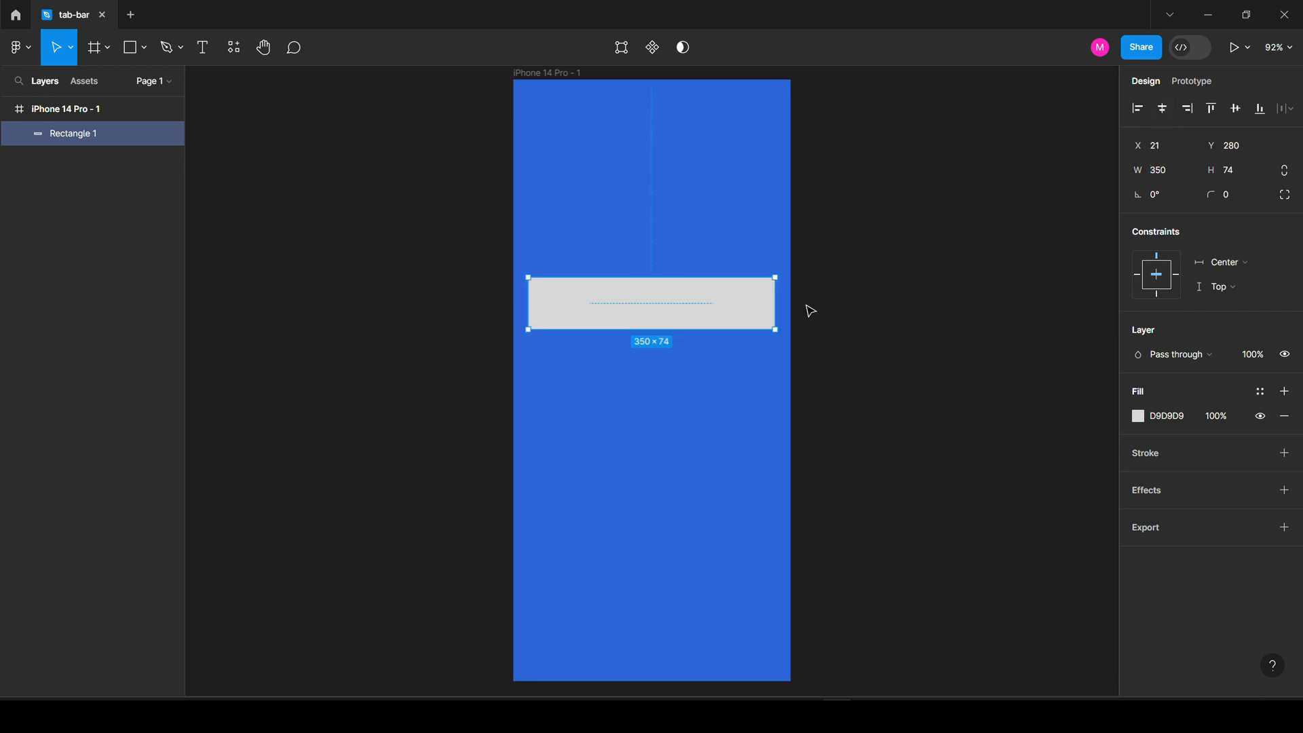
left_click(1175, 170)
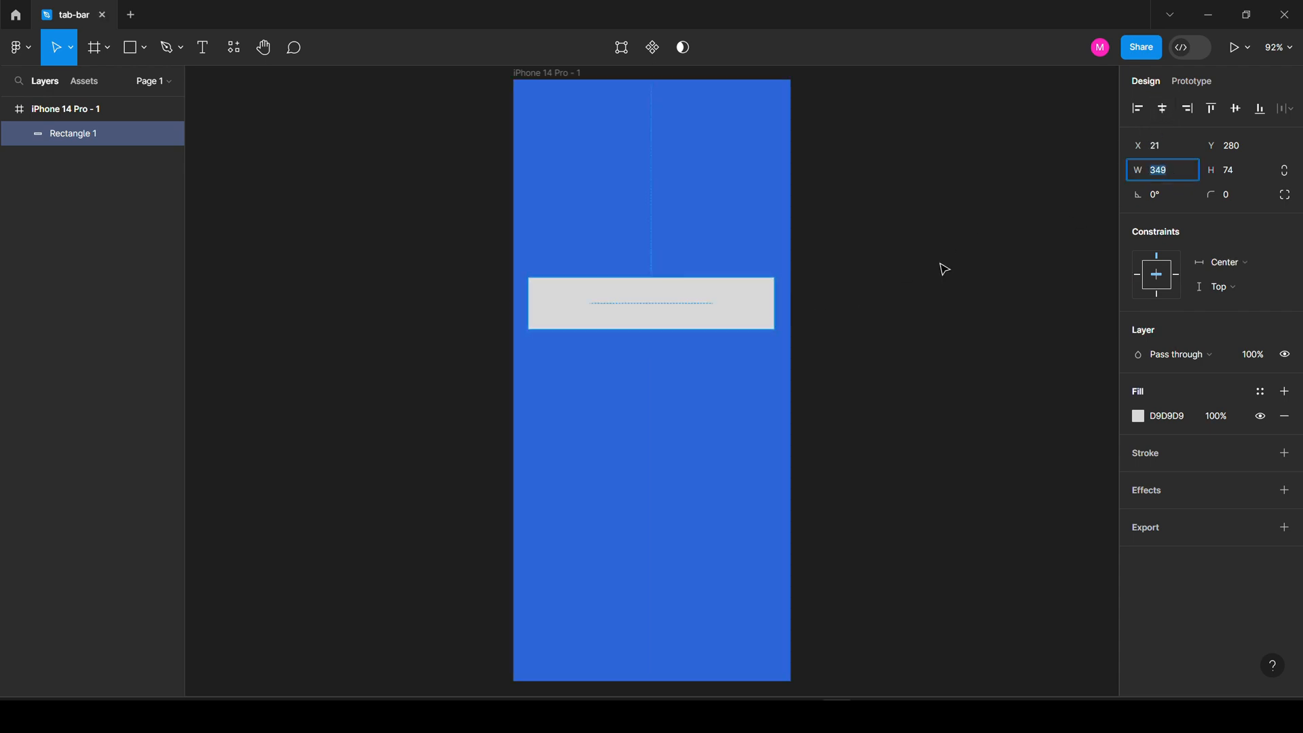
key("Down")
left_click(1163, 109)
key("alt")
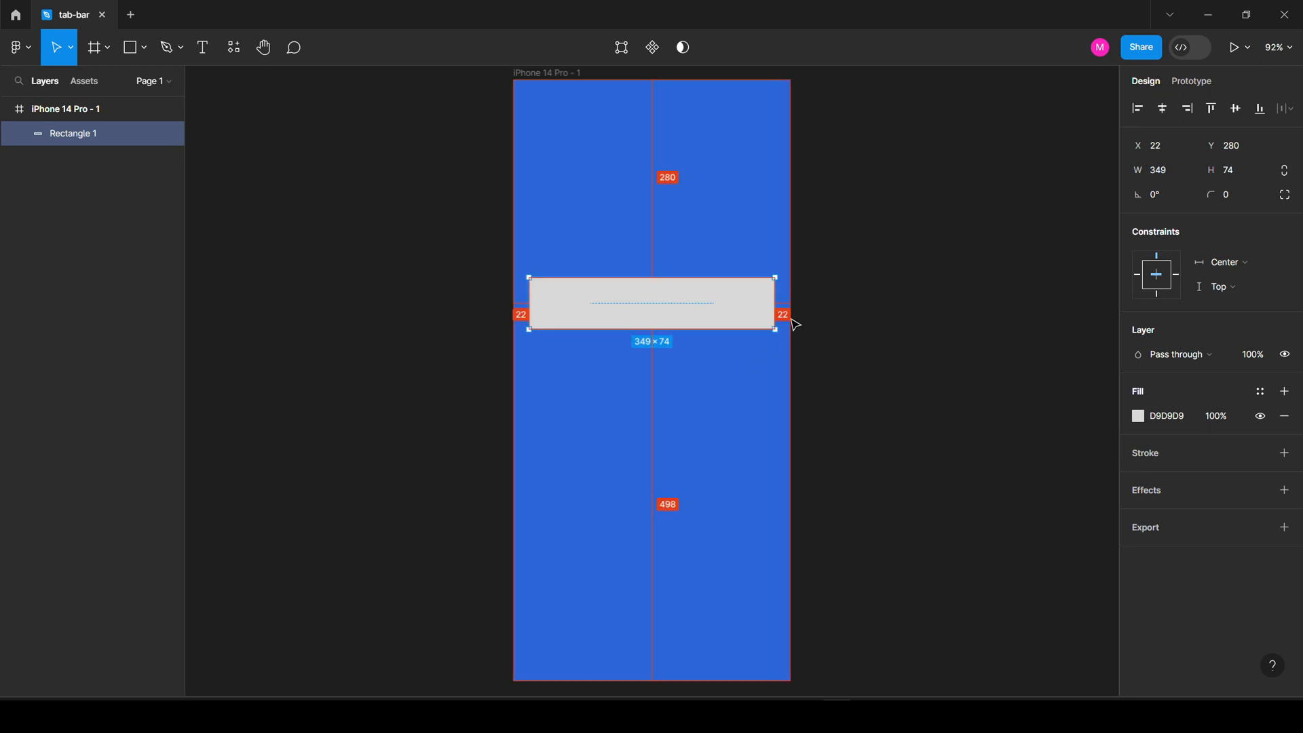
Round the bar's corners into a pill shape with radius 37.
left_click(1251, 196)
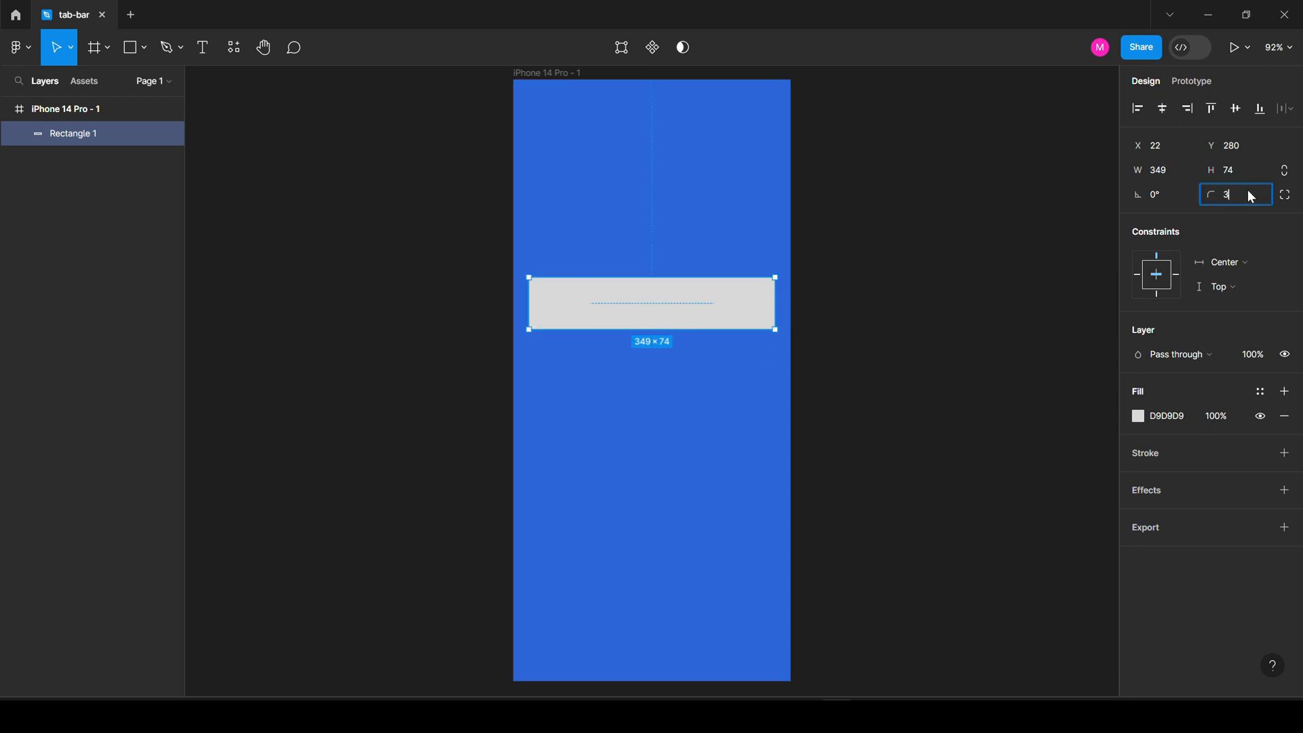
key("Return")
scroll(745, 306, "up", 5)
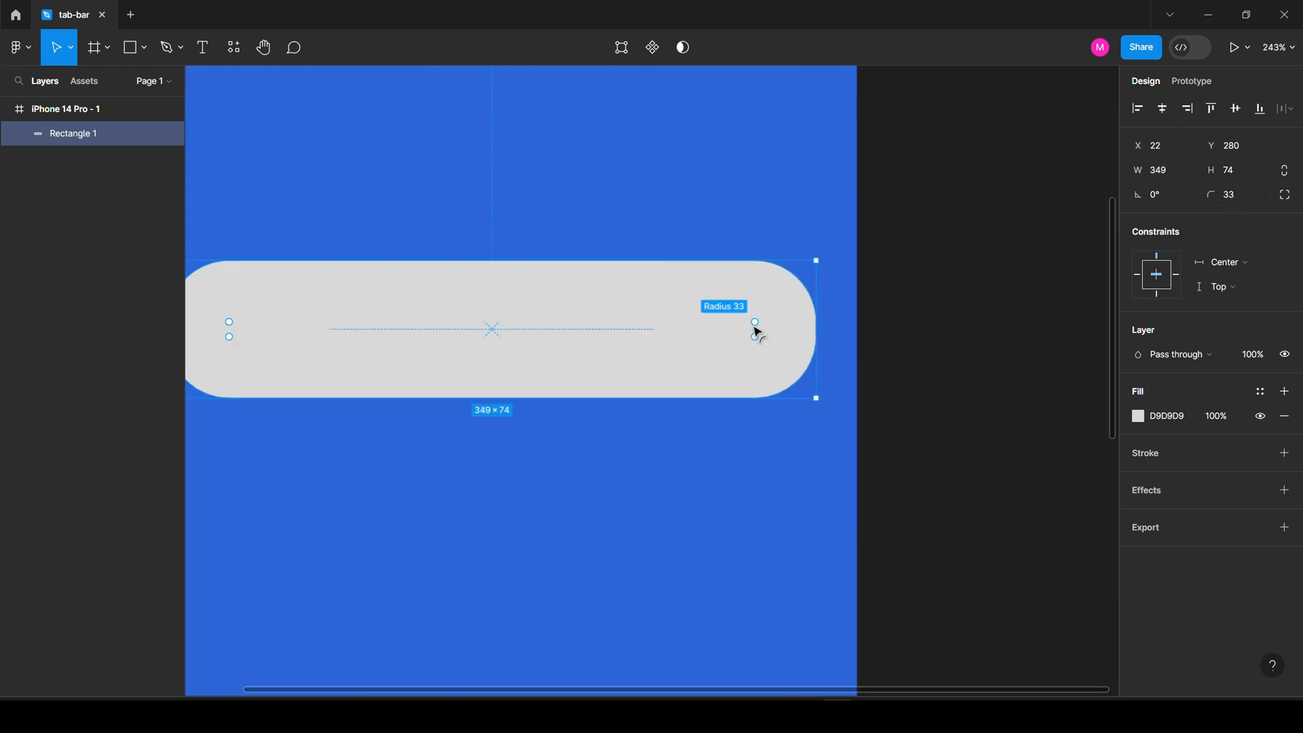
key("Escape")
scroll(686, 370, "down", 5)
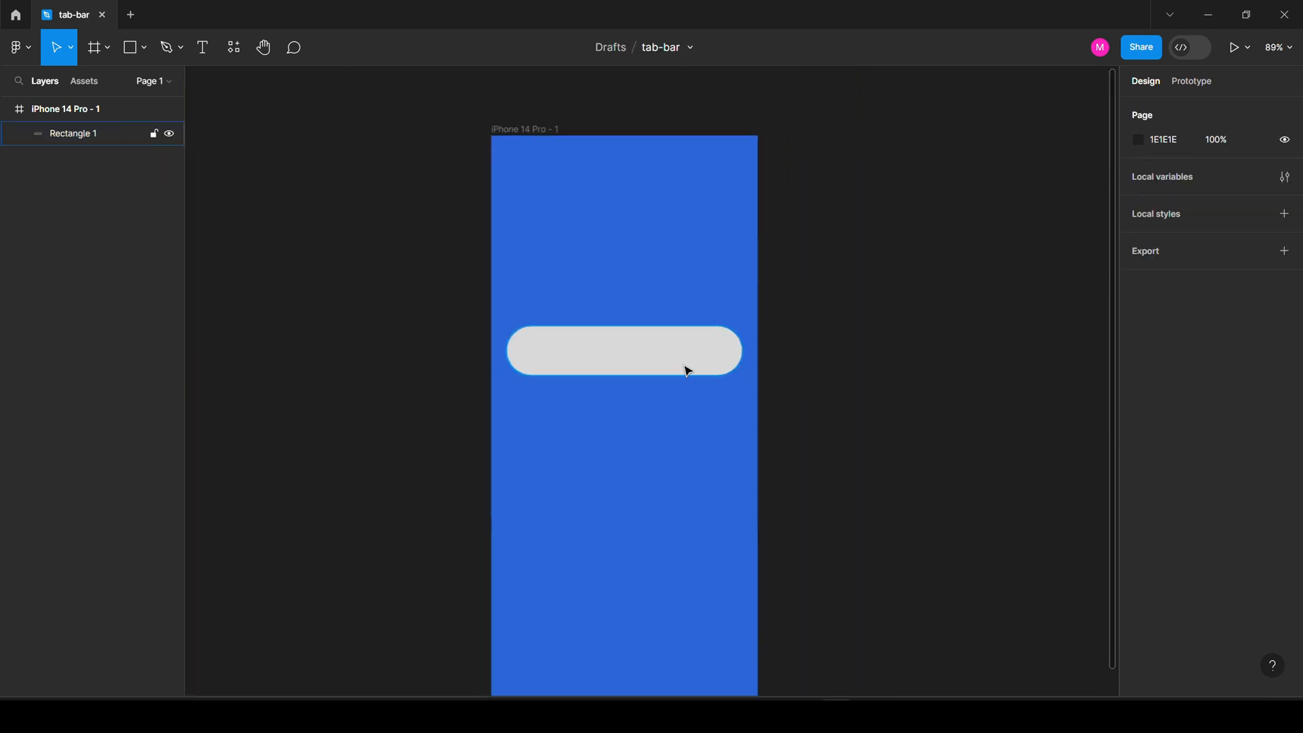
scroll(620, 372, "up", 2)
Change the bar's fill to white FFFFFF.
left_click(634, 355)
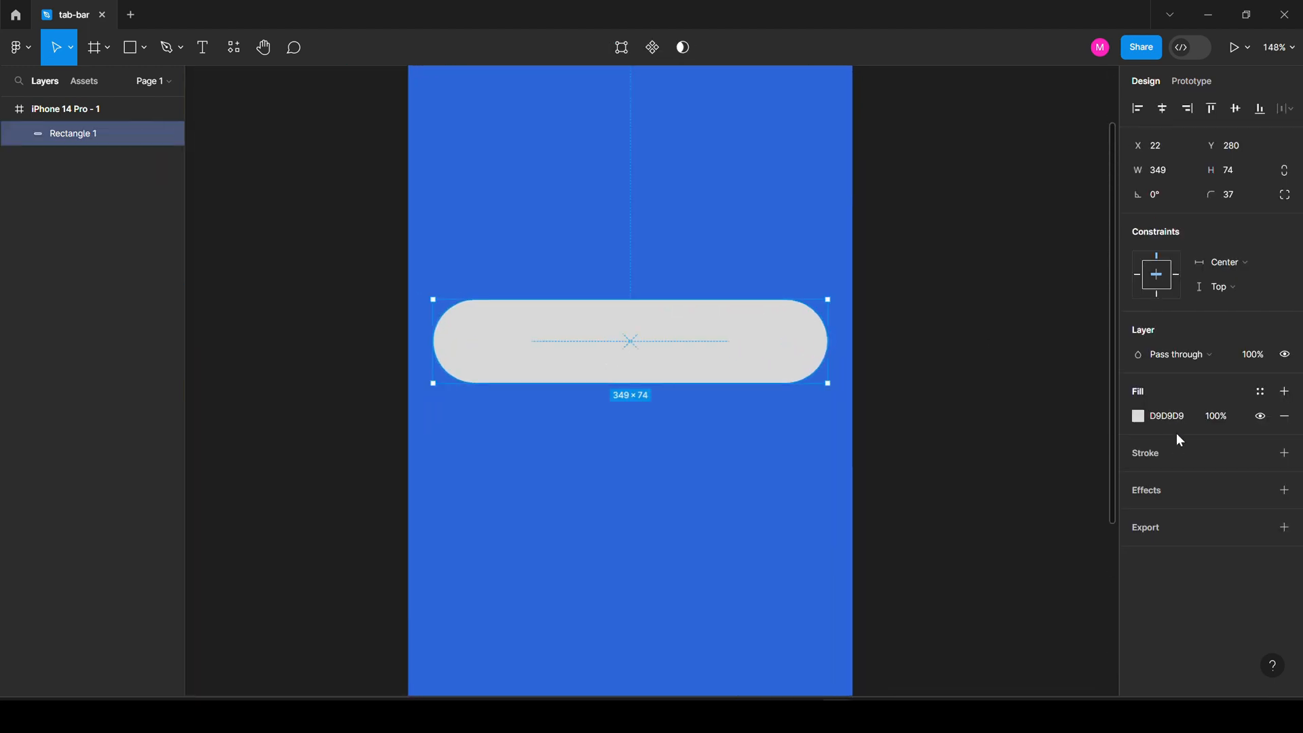
left_click(1139, 417)
type("FFFFFF")
key("Return")
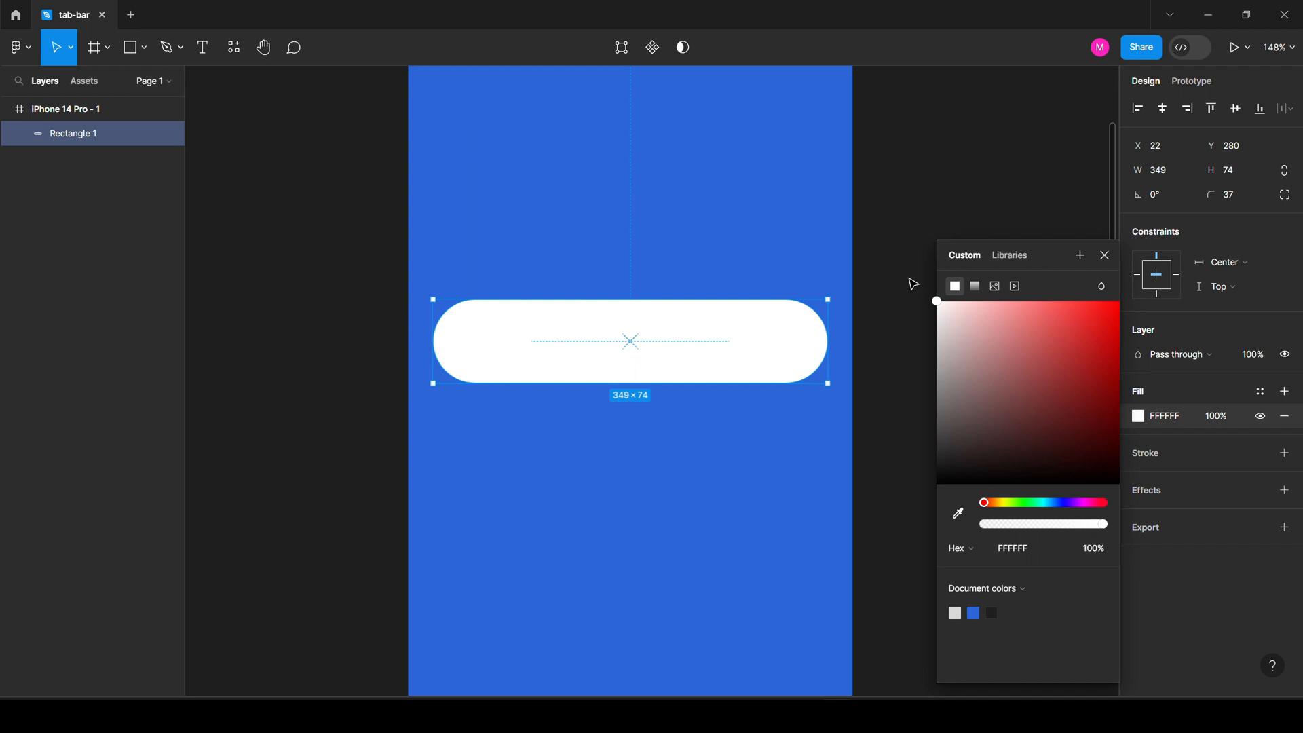
left_click(910, 281)
left_click(475, 360)
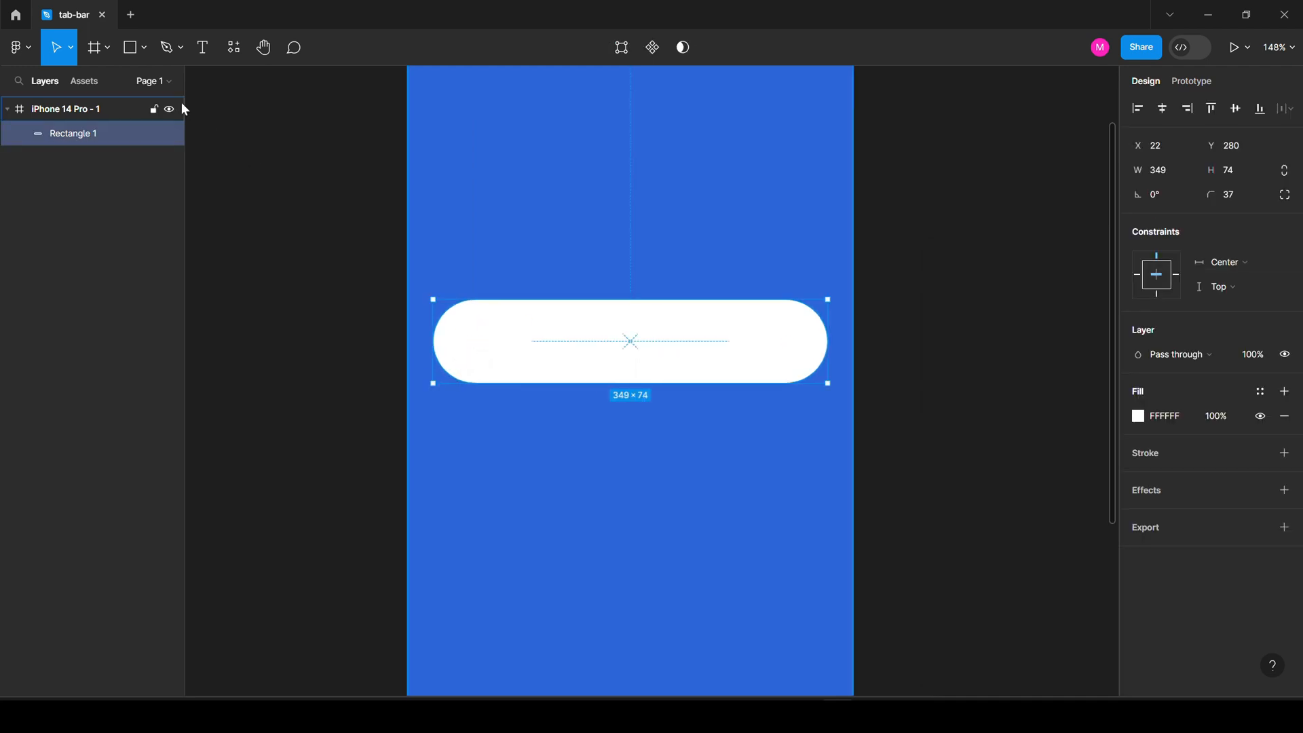
Draw a 60×60 circle at the bar's left end and nudge it into place.
key("o")
mouse_move(452, 309)
left_mouse_down()
mouse_move(519, 376)
mouse_move(486, 349)
left_mouse_up()
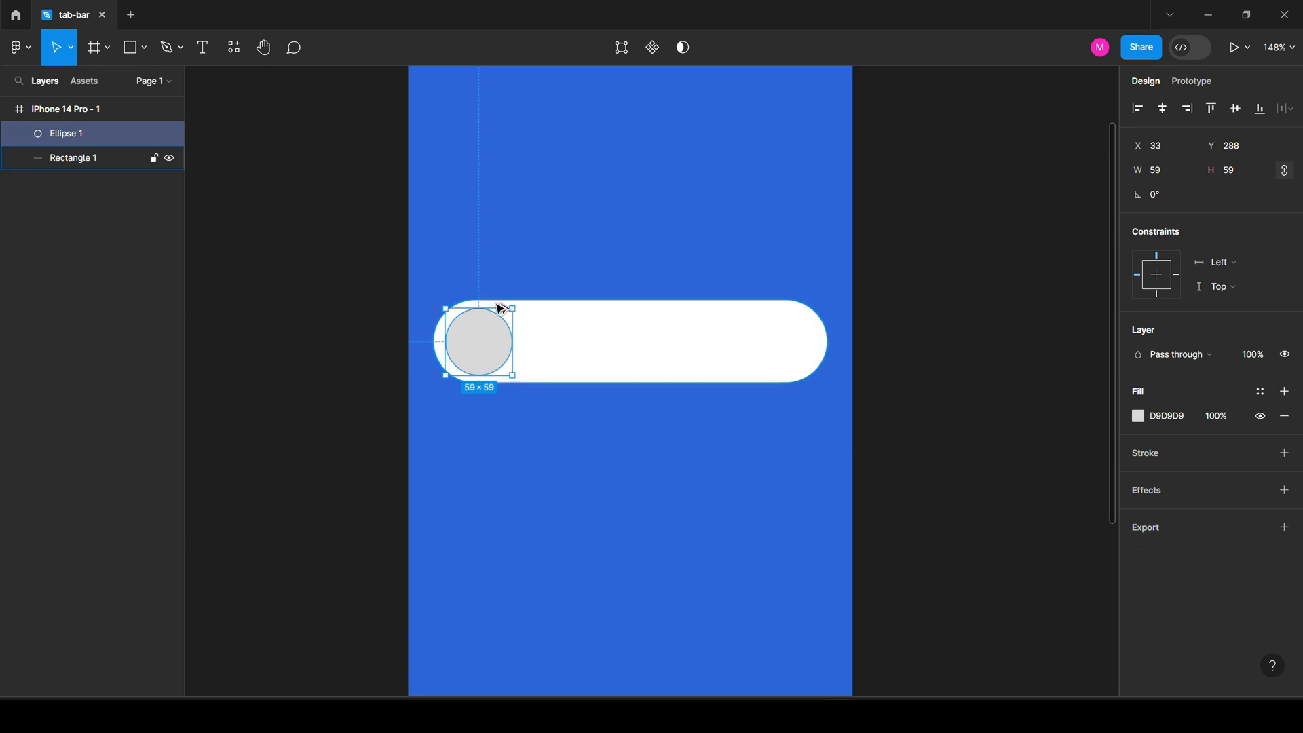
type("60")
key("Return")
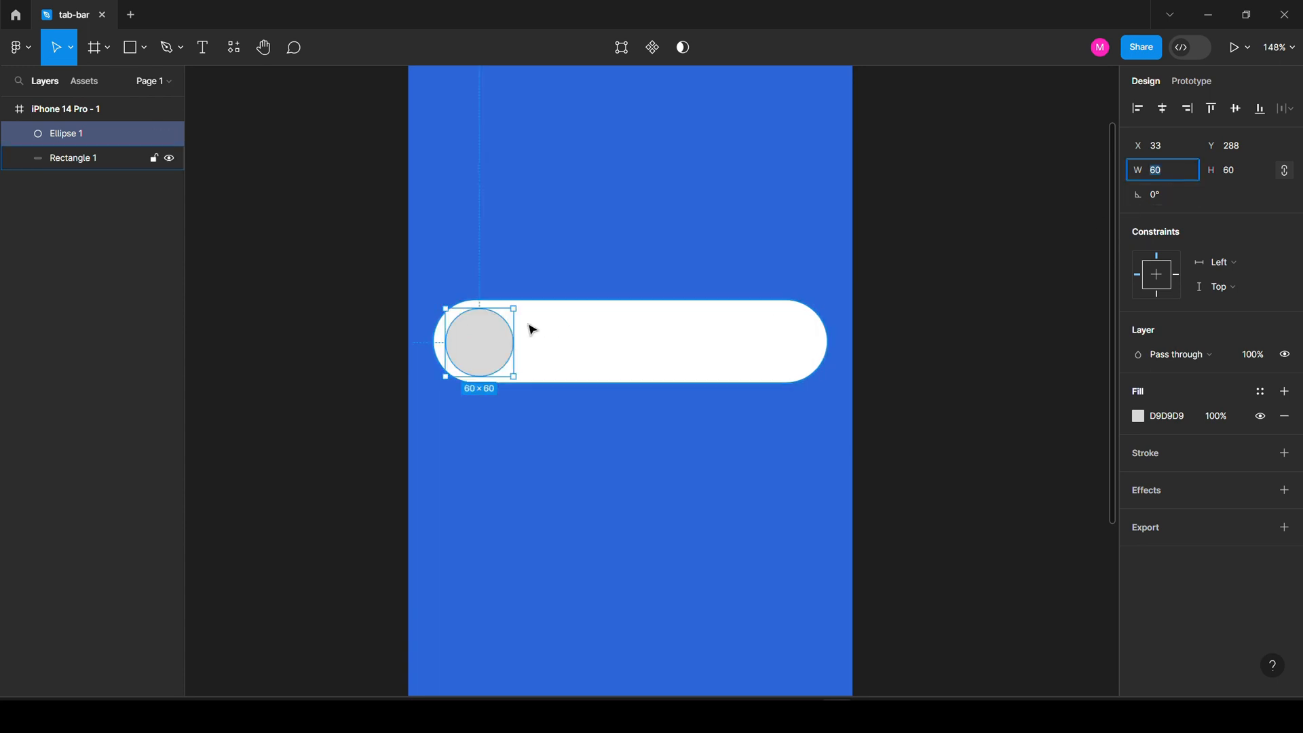
left_click(490, 352)
key("Up")
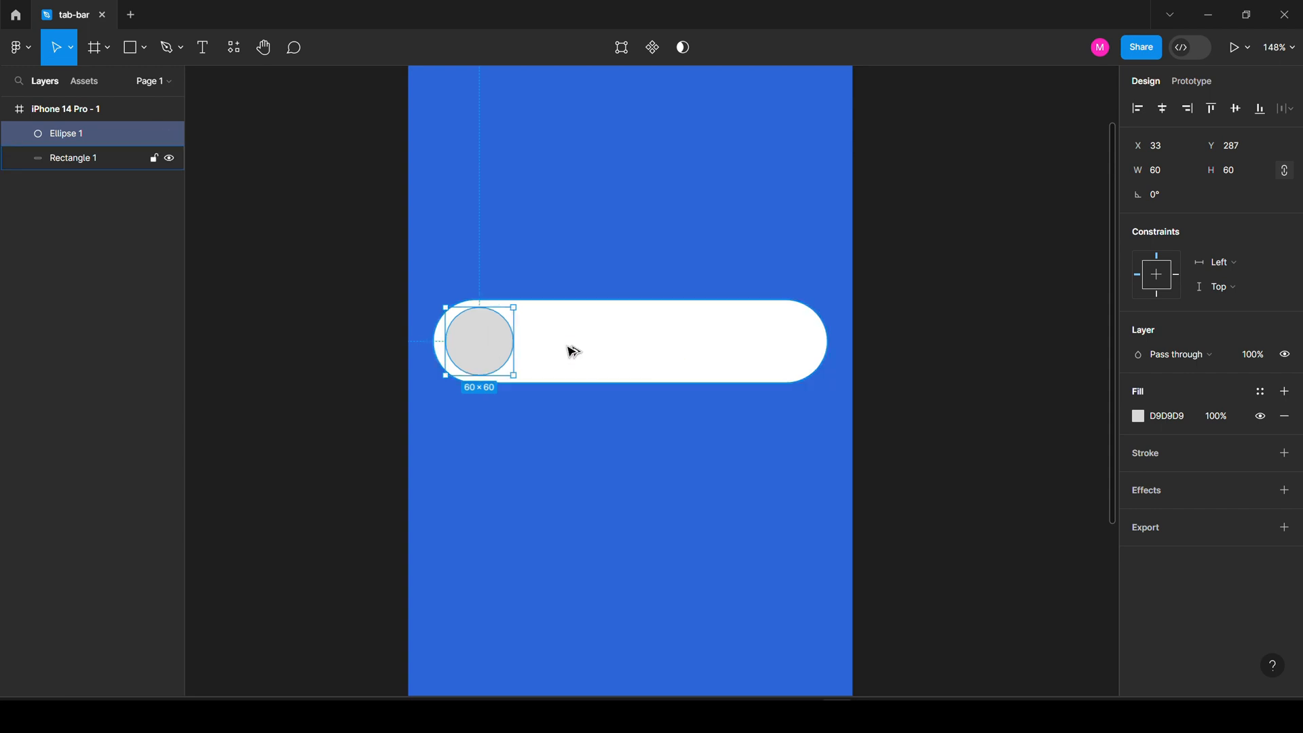
key("Left")
key("Left")
key("Left")
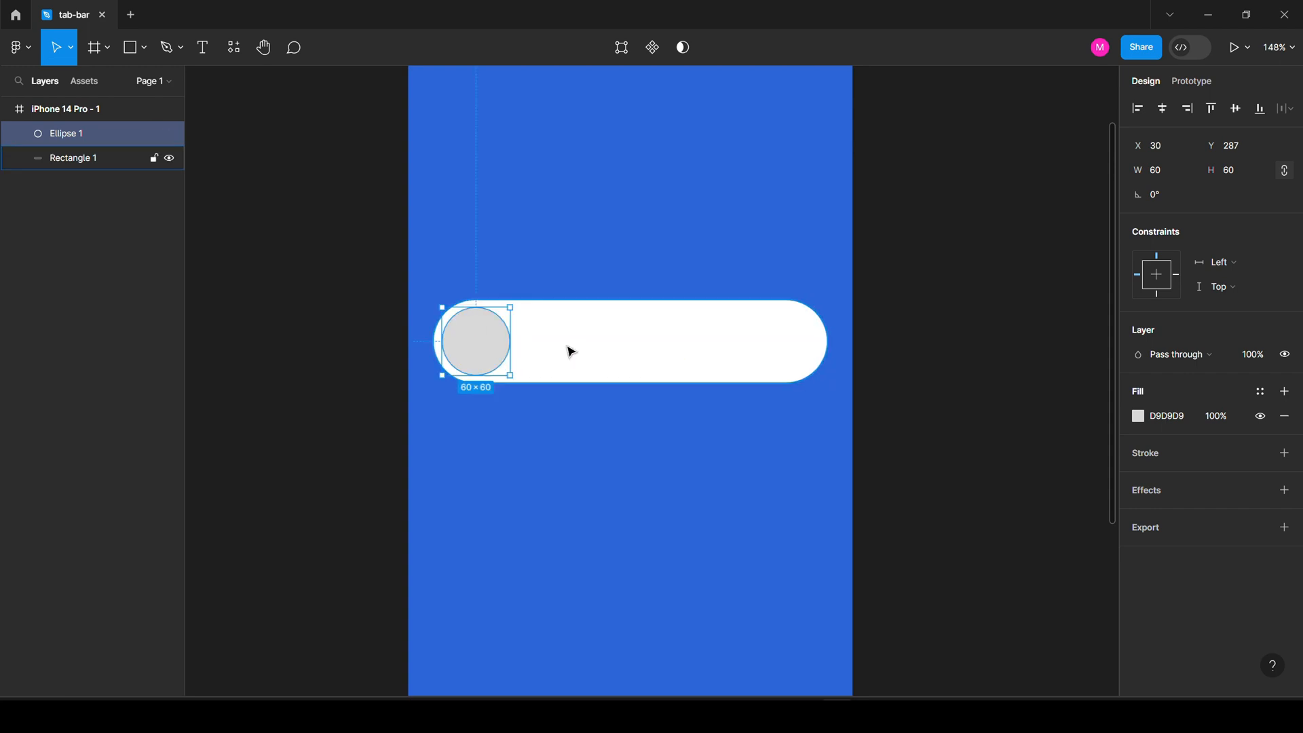
key("Left")
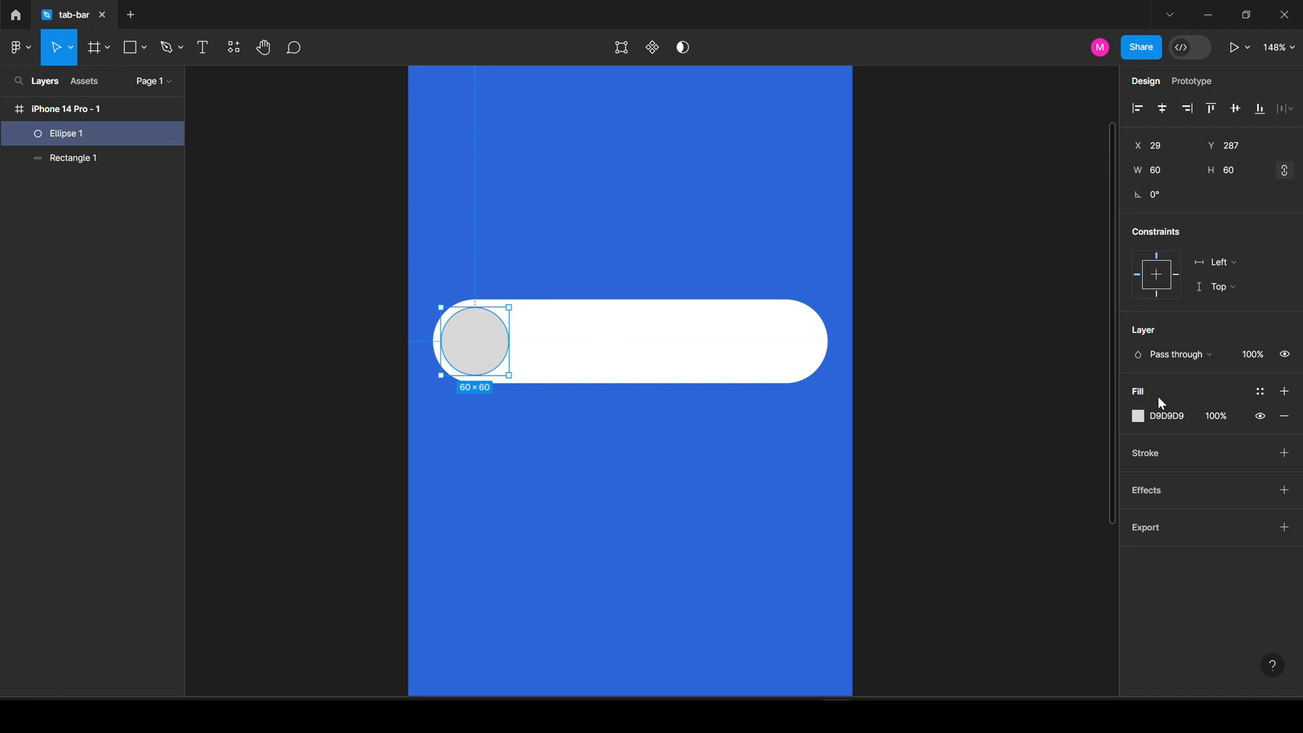
Eyedrop the frame's blue 2B66D7 onto the circle.
key("i")
left_click(710, 230)
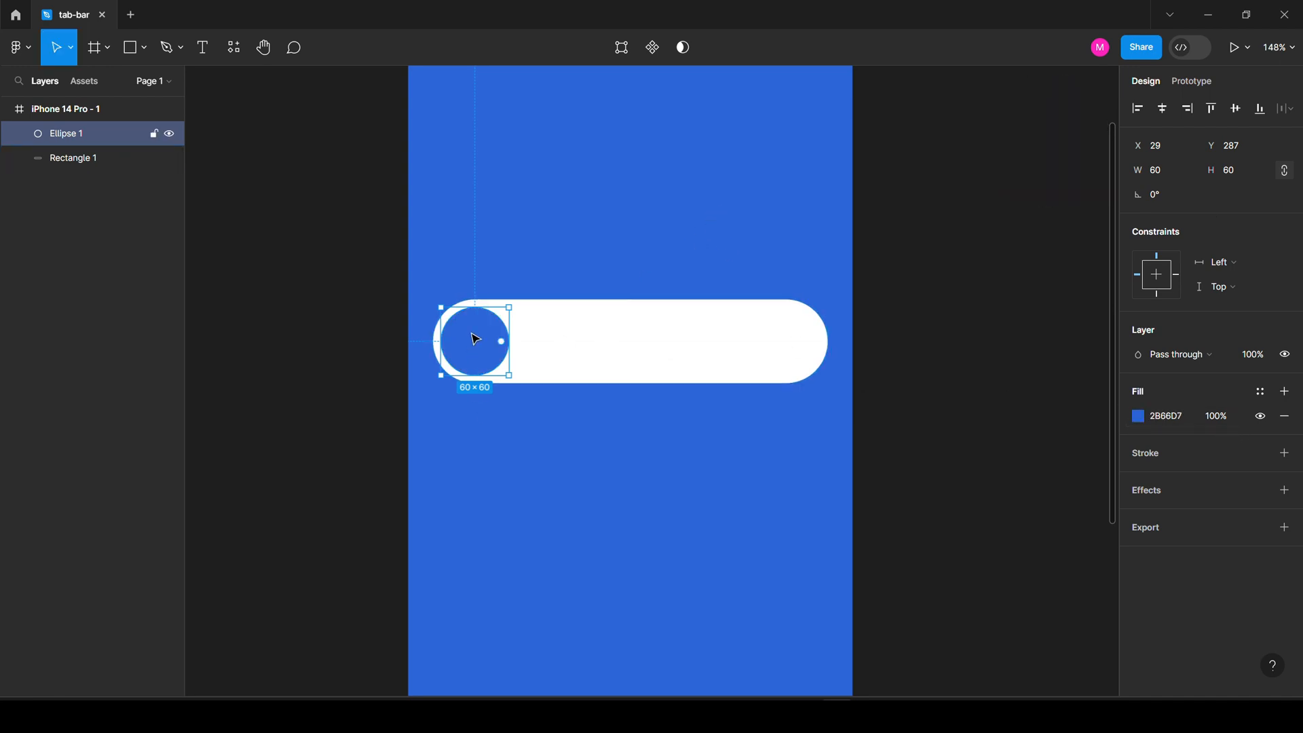
left_click(568, 254)
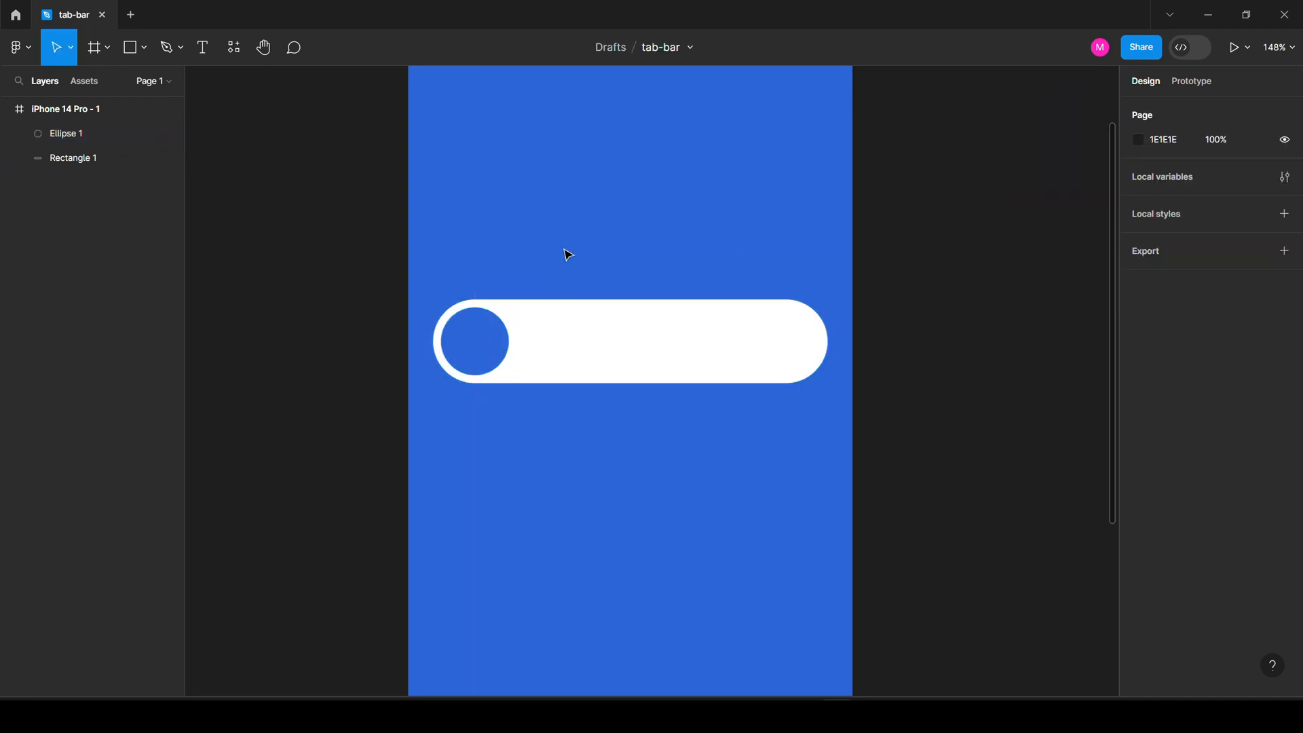
left_click(629, 344)
Add a drop shadow to the white bar with blur 9 and Y offset 5.
left_click(1284, 490)
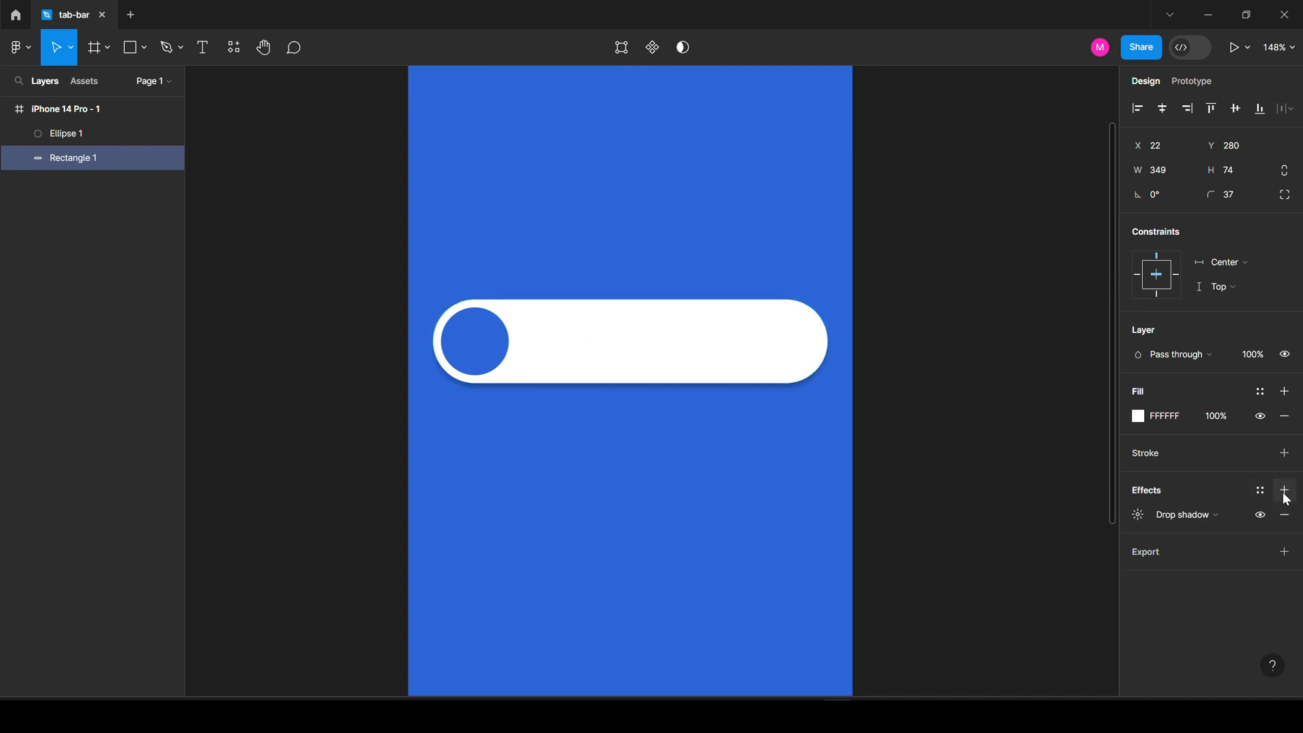
left_click(1139, 515)
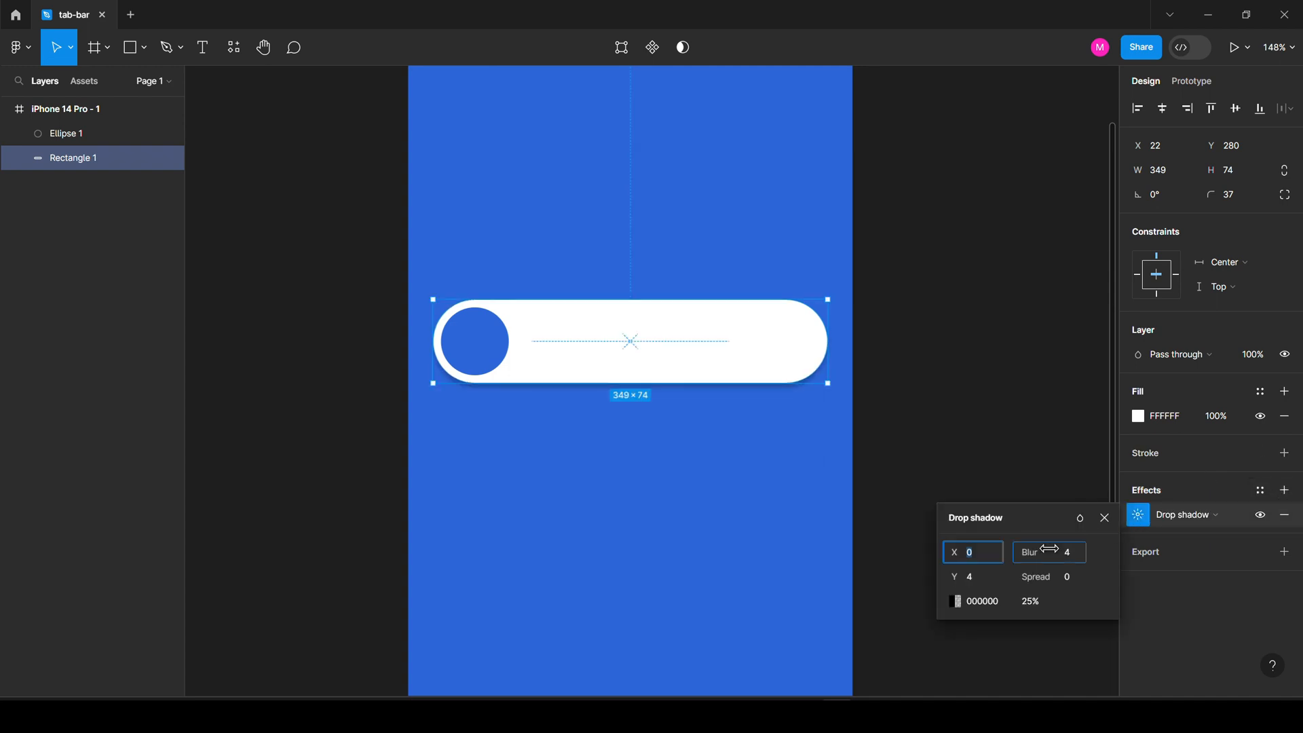
left_click_drag(960, 577, 975, 576)
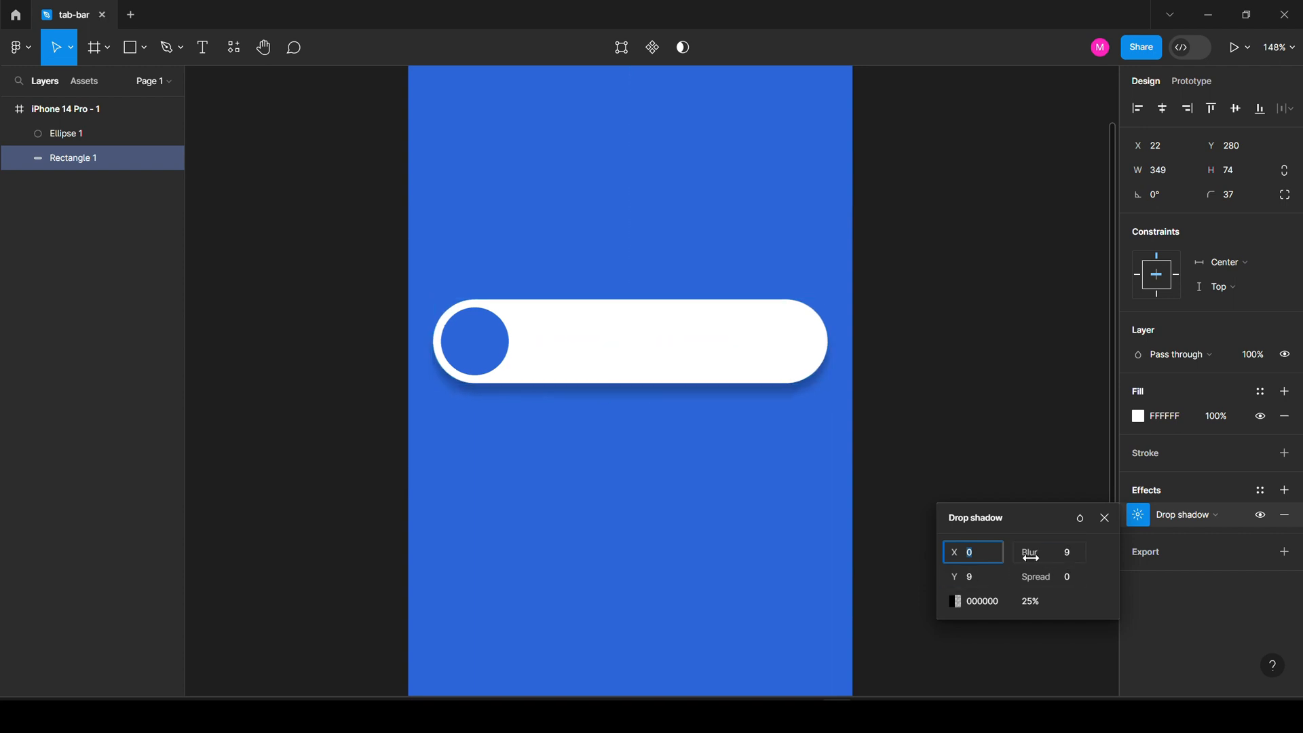
left_click_drag(966, 576, 955, 575)
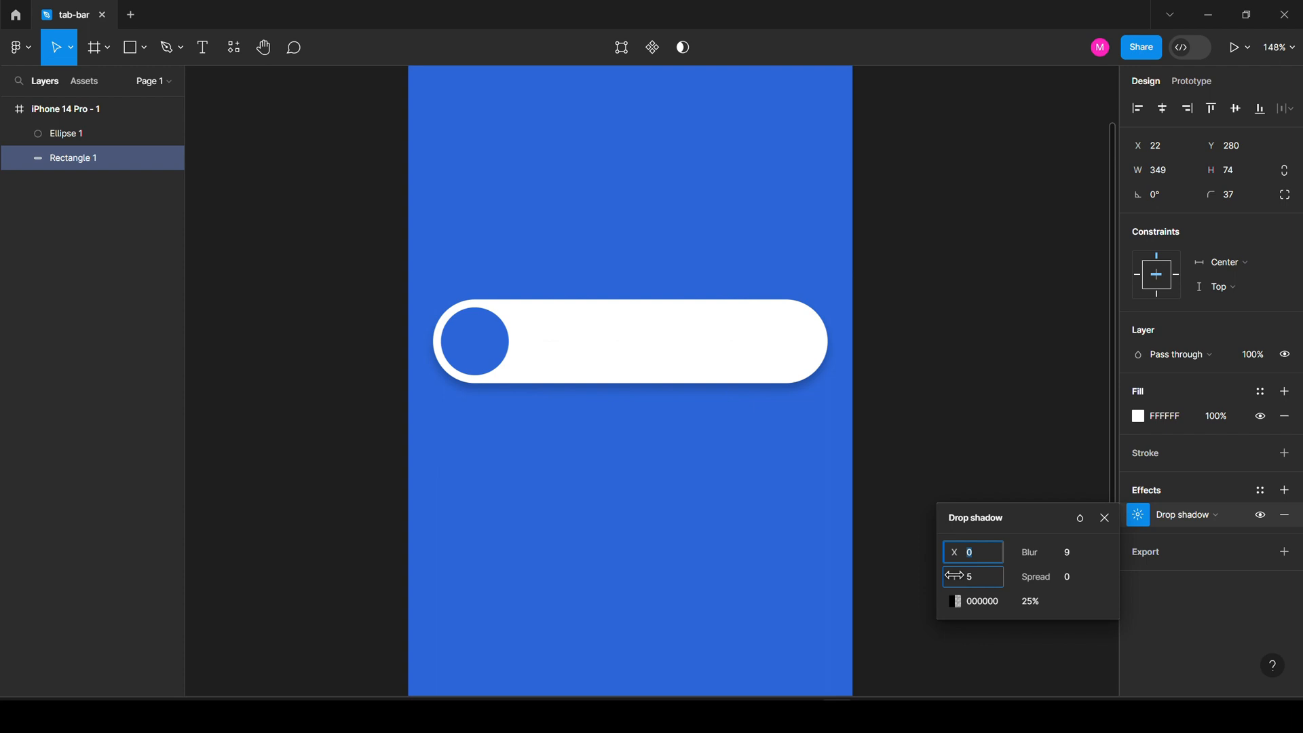
left_click(920, 568)
left_click(489, 346)
Launch Feather Icons and place a home icon in the bar beside the circle.
left_click(243, 59)
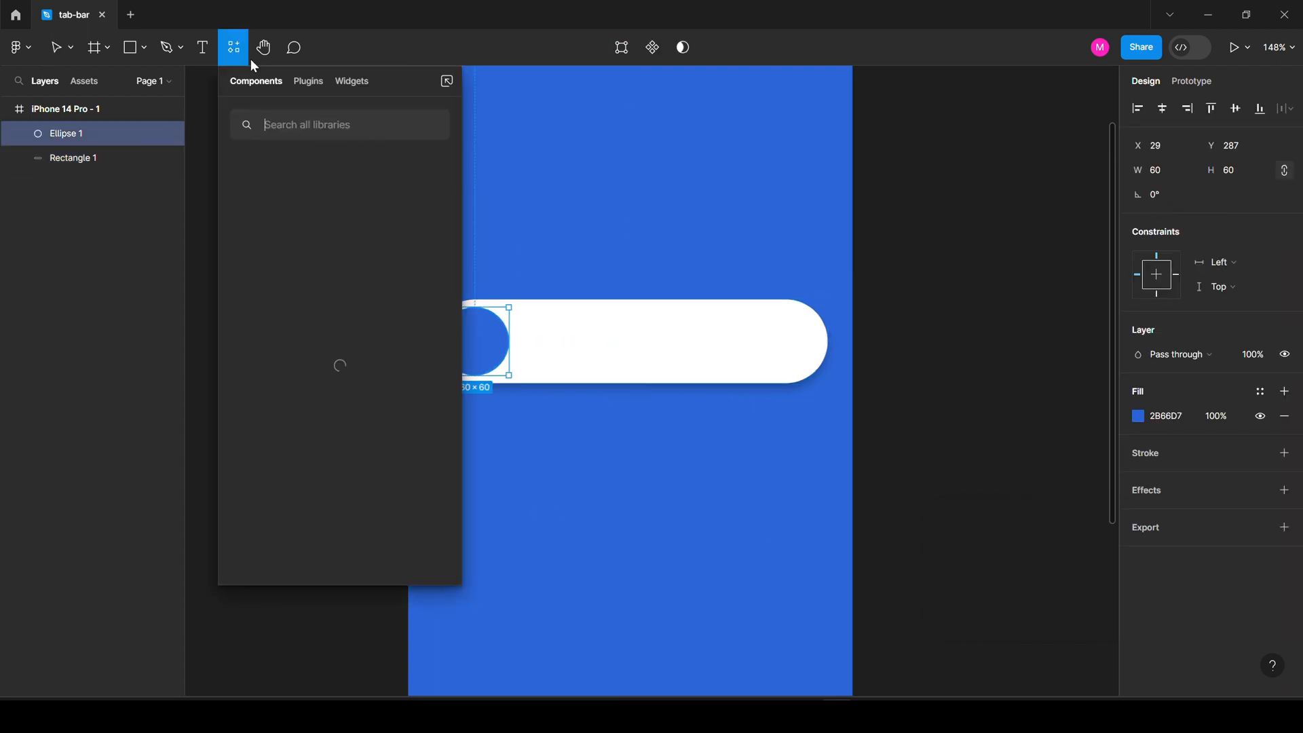
left_click(307, 81)
key("Escape")
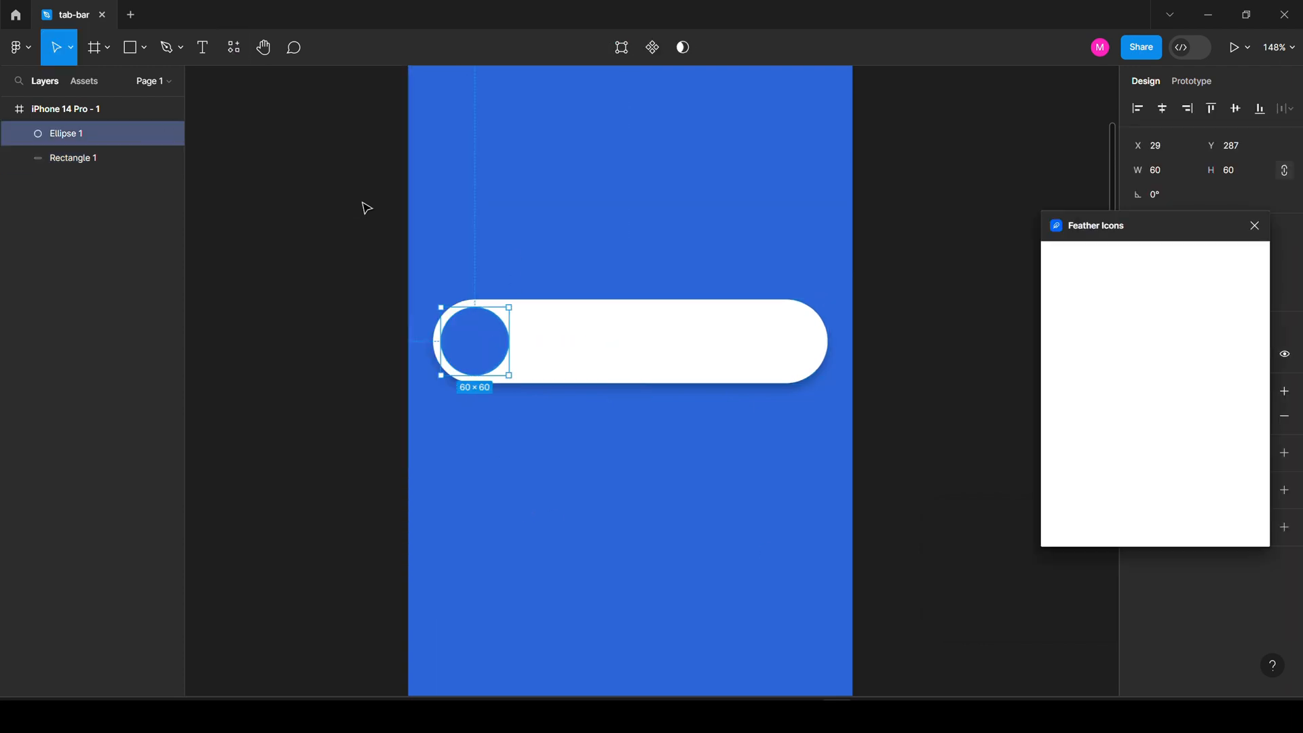
left_click(1105, 258)
type("home")
left_click(1064, 294)
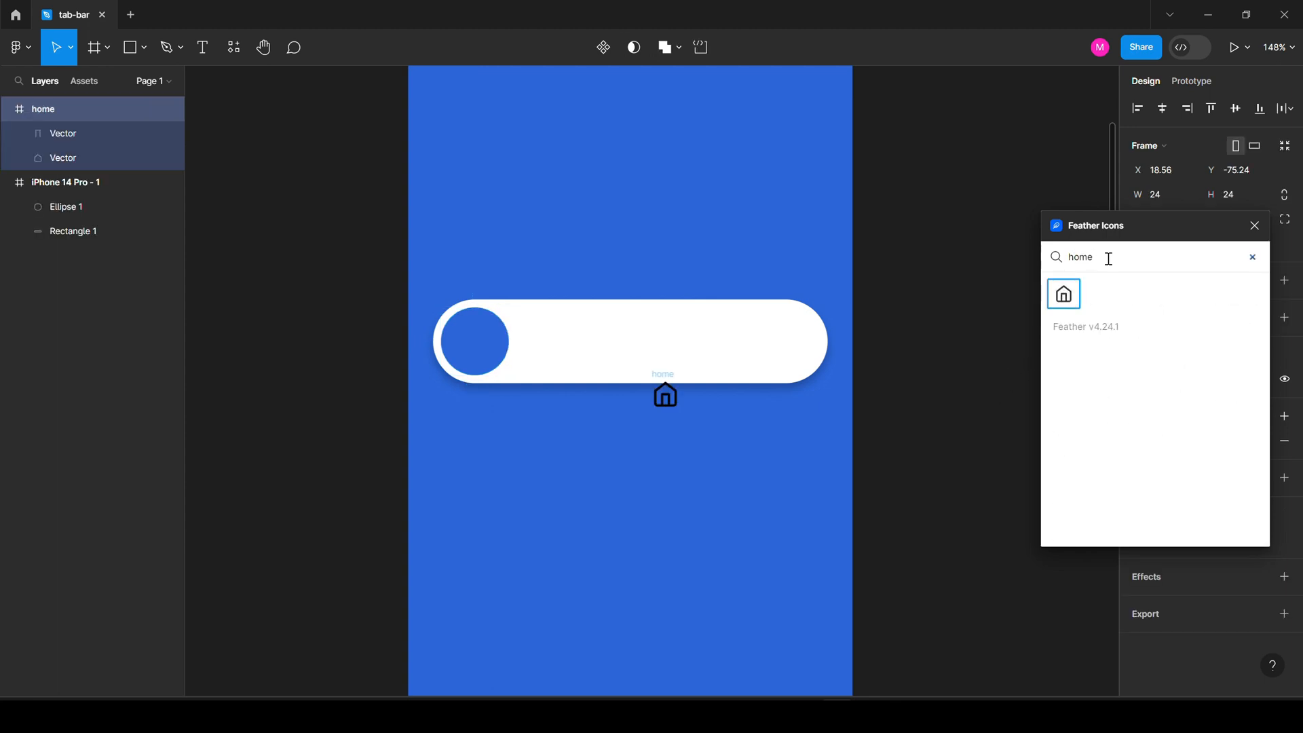
double_click(1111, 256)
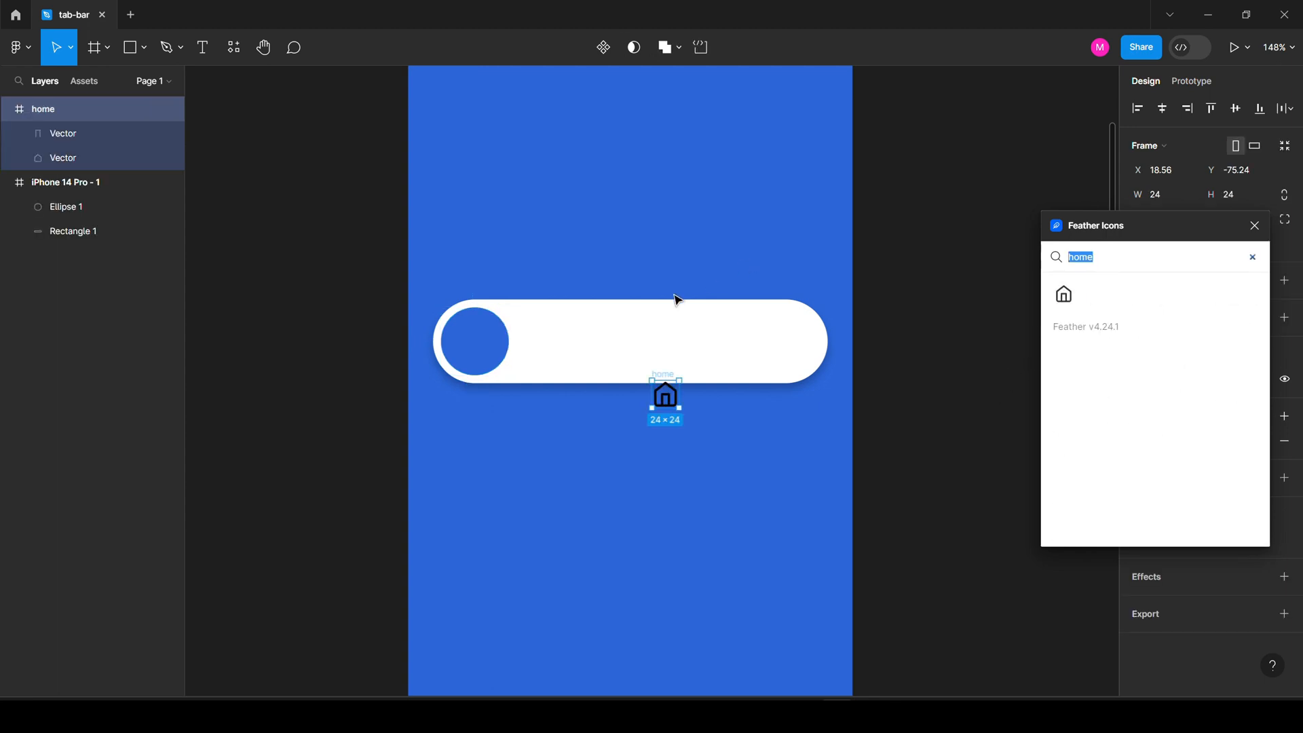
left_click_drag(668, 378, 544, 327)
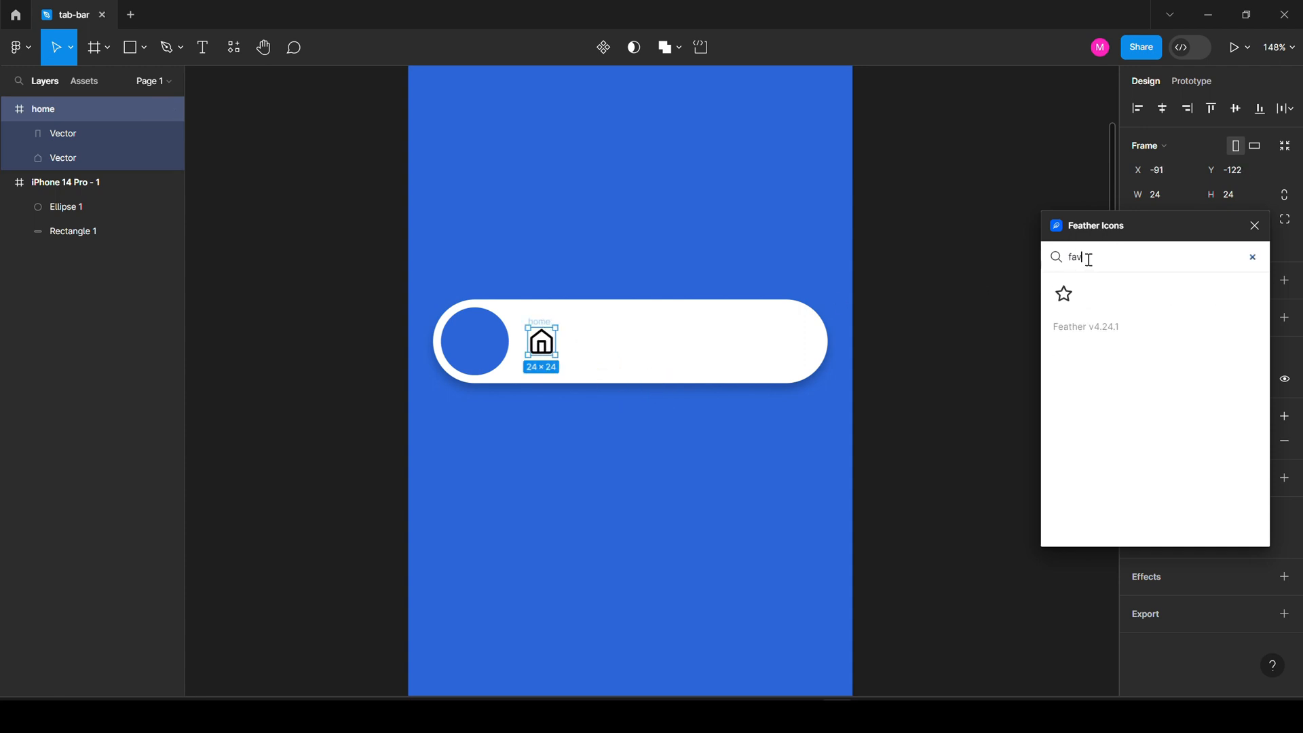
Add a heart icon beside home, deleting a stray star icon.
left_click(1064, 294)
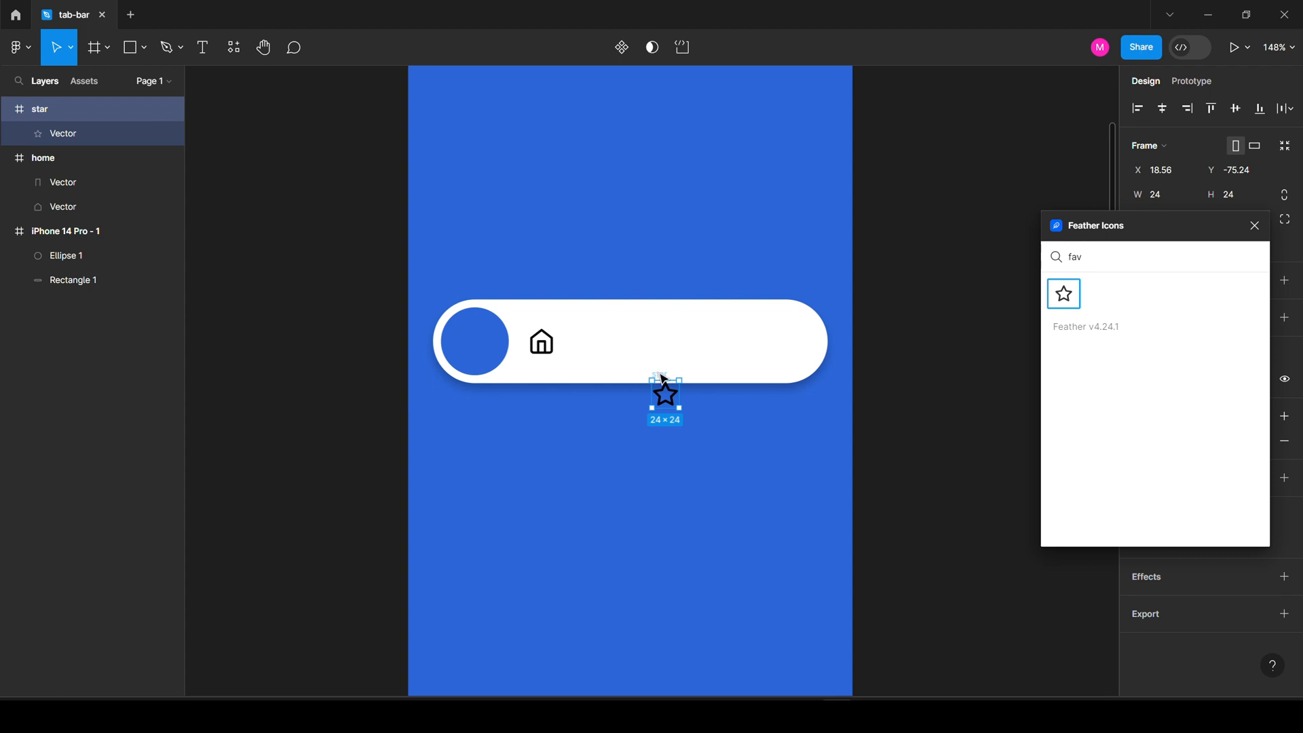
left_click_drag(662, 379, 598, 327)
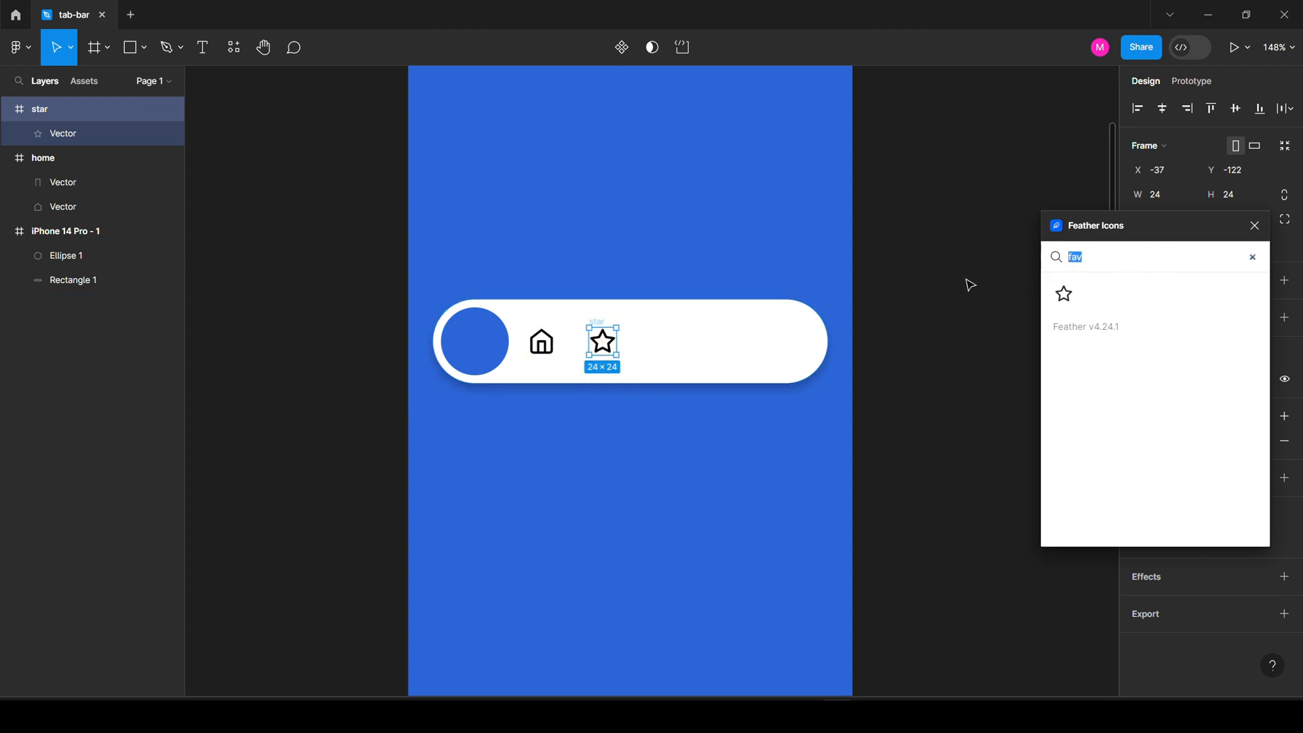
type("heart")
left_click(1064, 294)
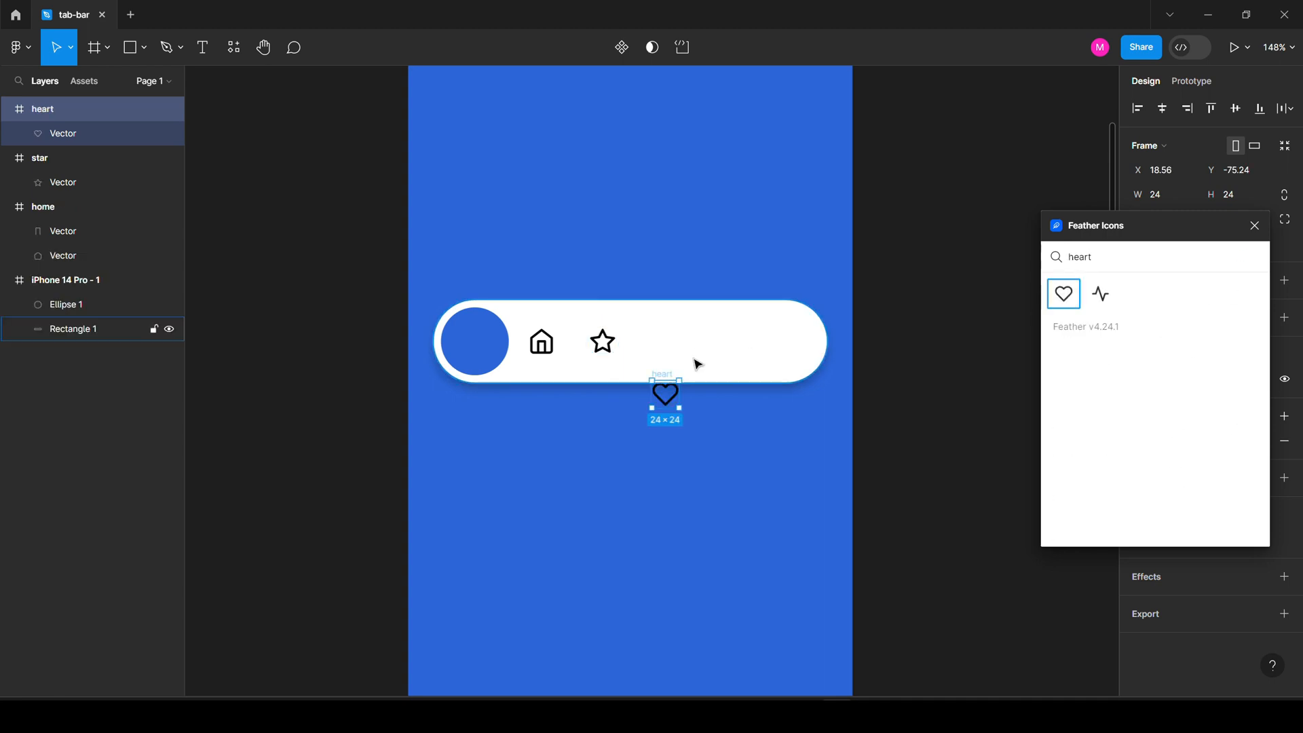
left_click_drag(663, 380, 629, 322)
left_click(600, 339)
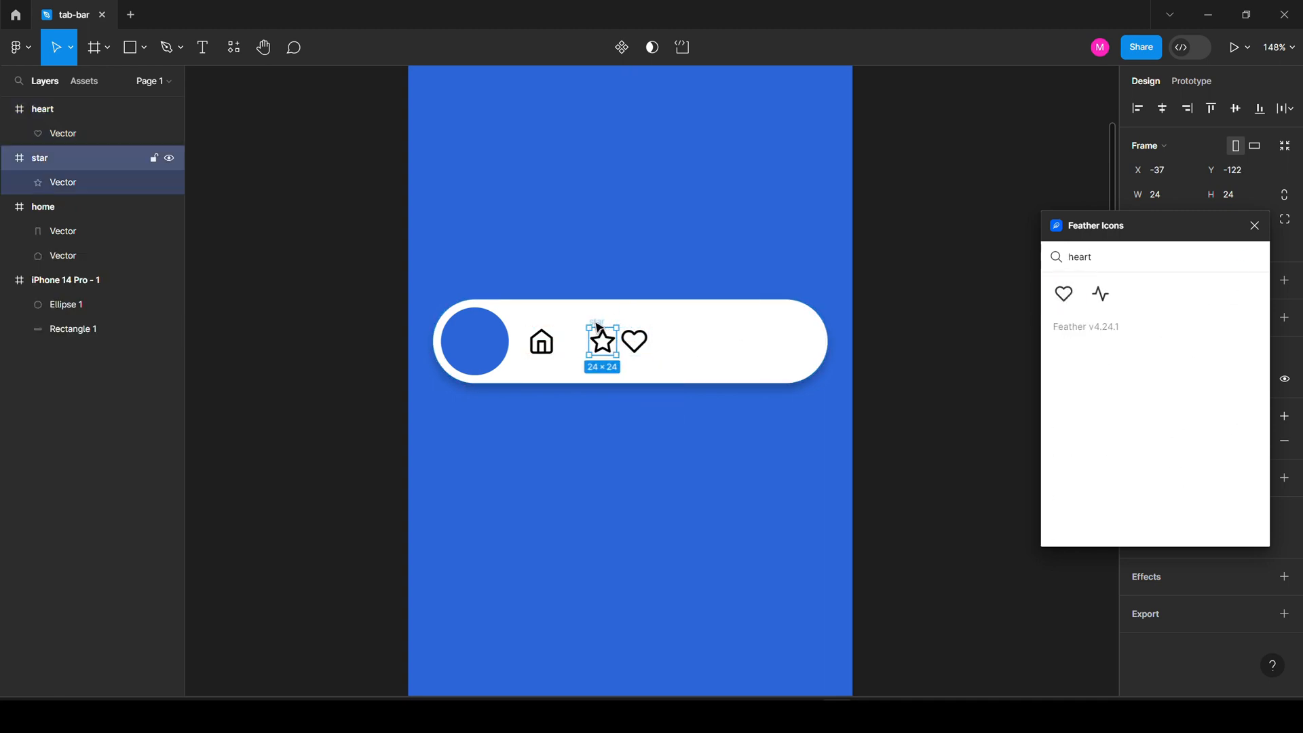
key("Delete")
Add settings and user icons toward the bar's right end.
left_click(1146, 252)
type("sett")
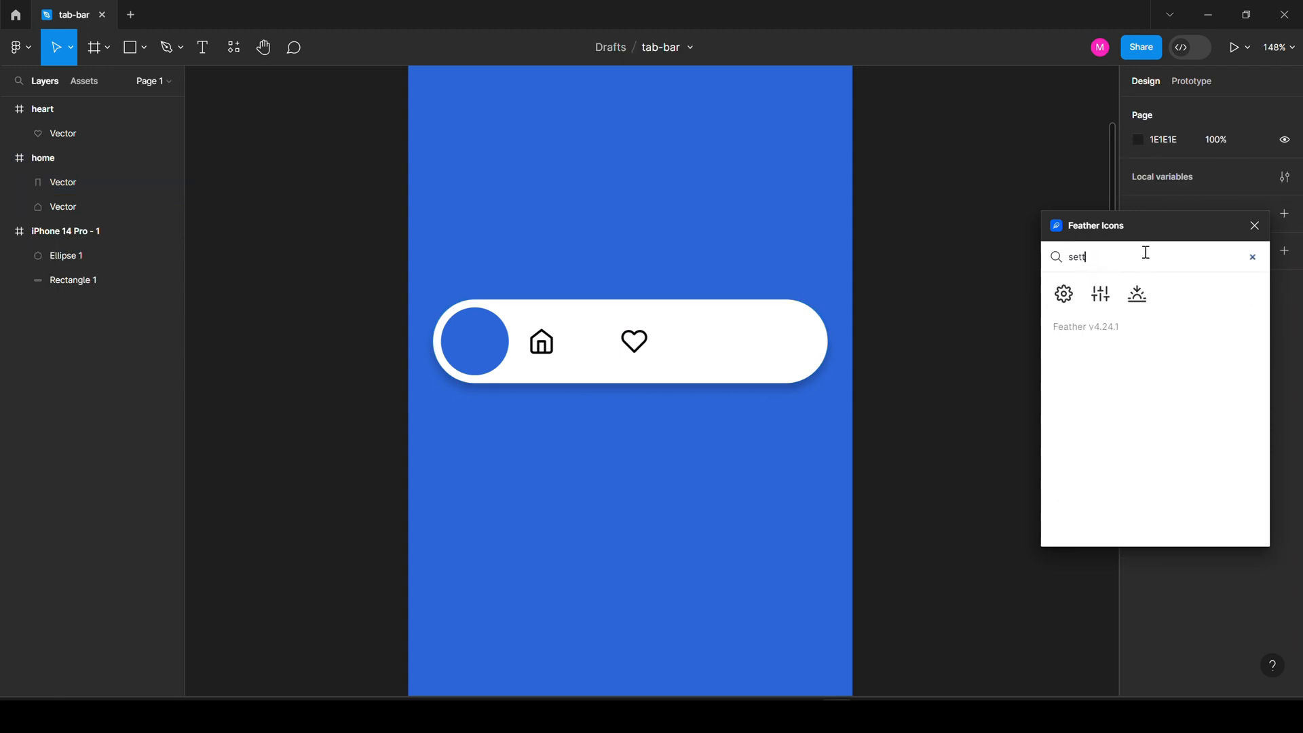
left_click(1064, 294)
left_click_drag(668, 391, 699, 342)
type("user")
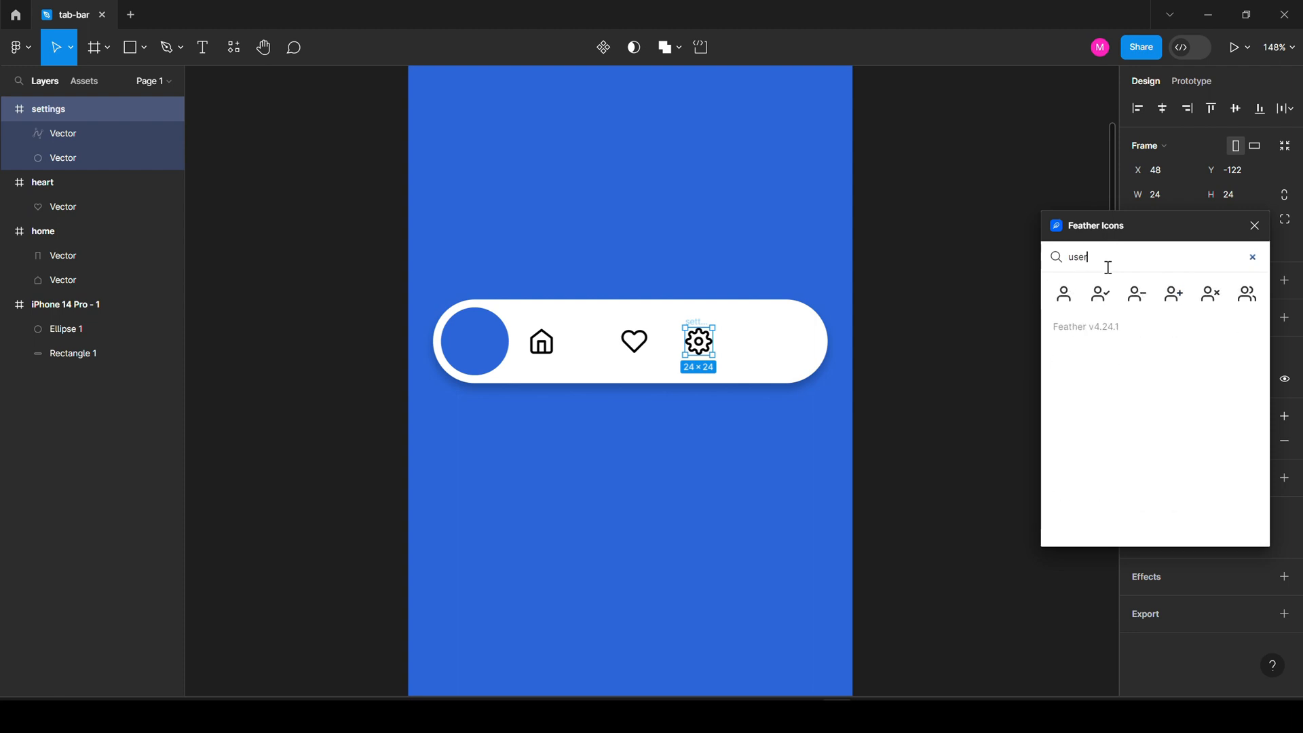
left_click(1063, 294)
left_click_drag(666, 397, 781, 342)
left_click_drag(809, 264, 718, 355)
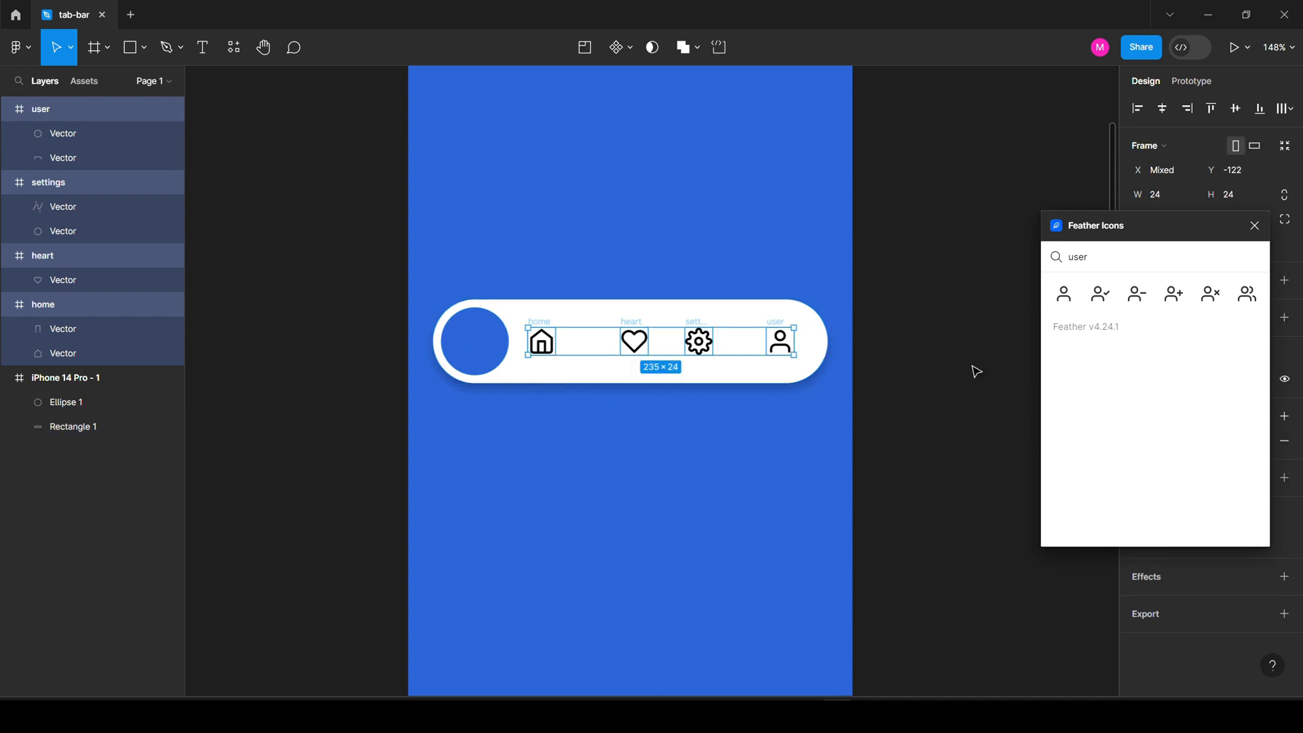
Distribute the icons and move the home icon onto the blue circle.
left_click(1285, 108)
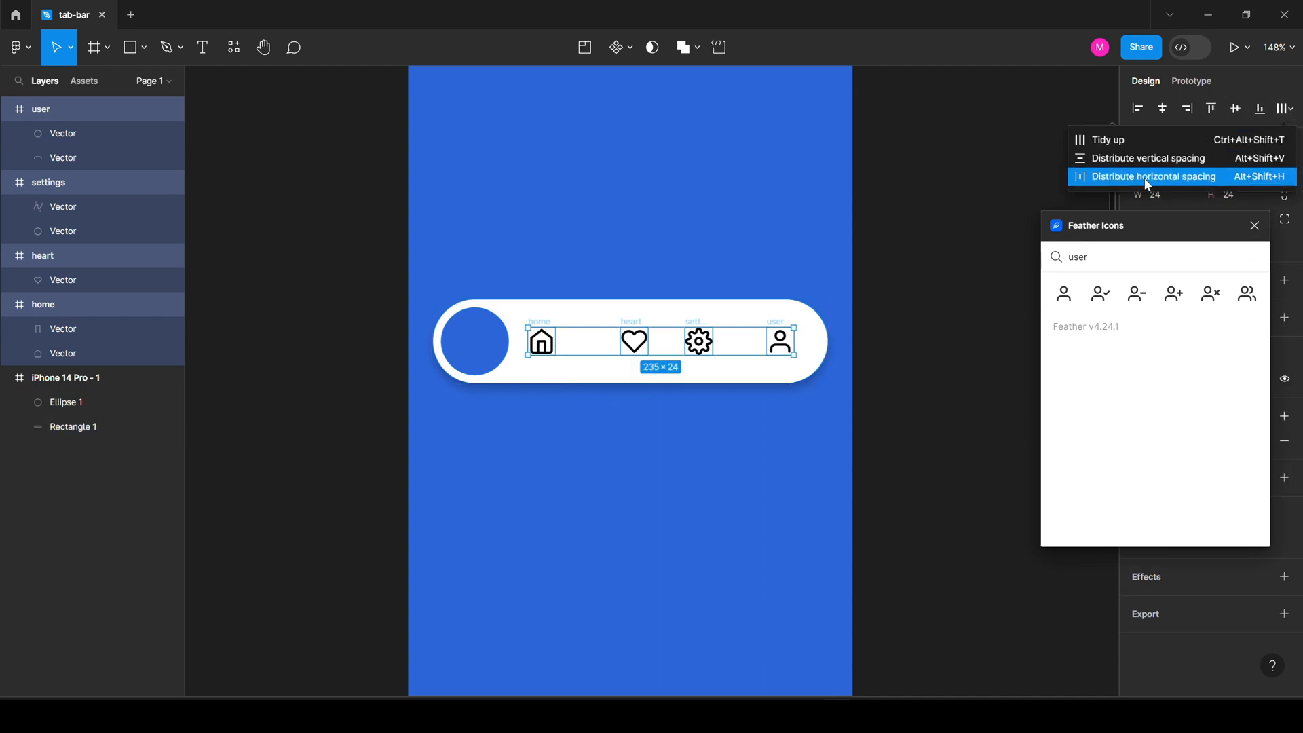
left_click(1148, 178)
left_click(545, 252)
left_click(537, 323)
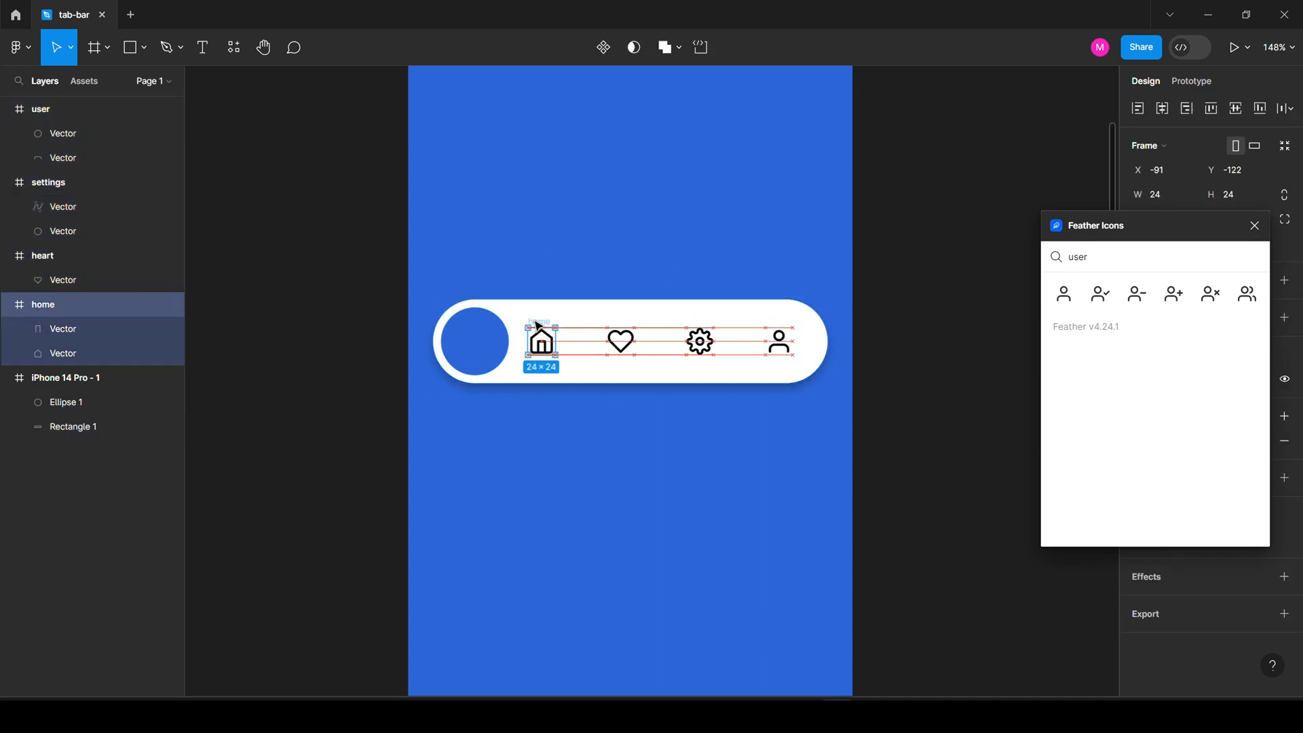
left_click_drag(536, 324, 471, 324)
left_click_drag(461, 248, 479, 348)
left_click(537, 336, "shift")
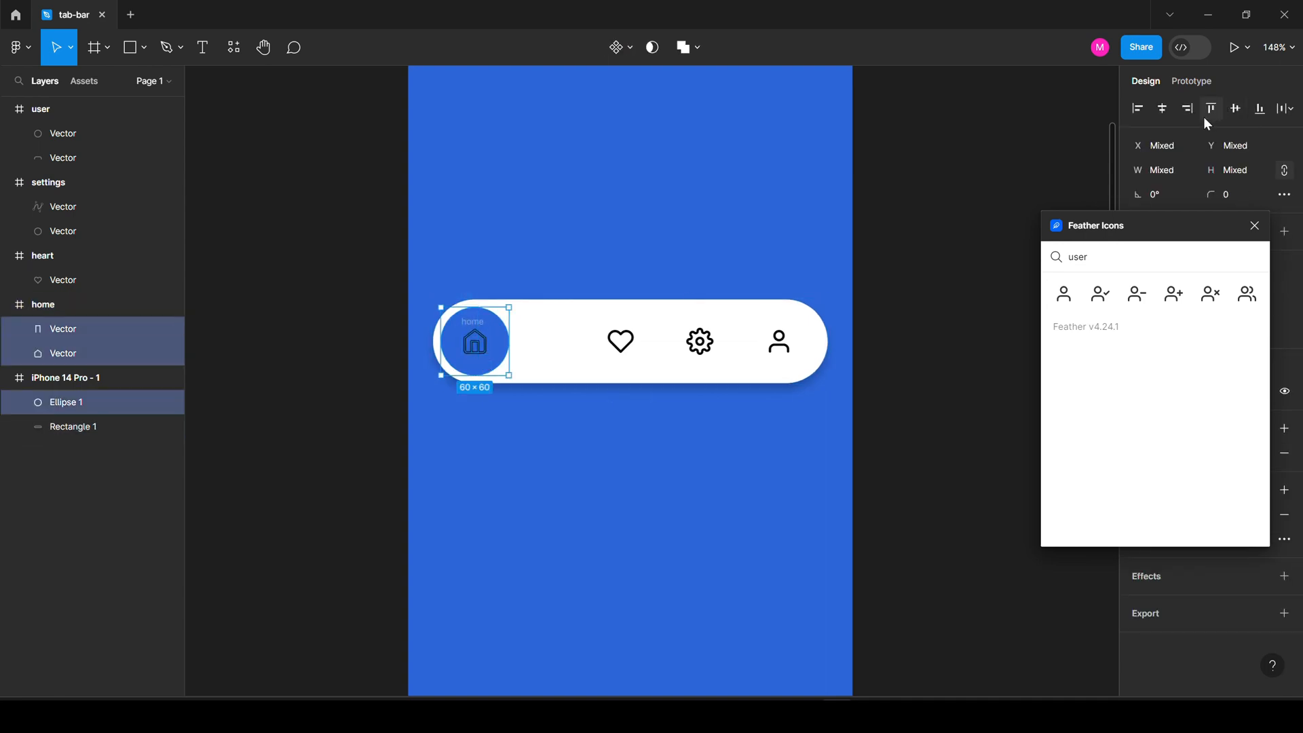
left_click(571, 250)
left_click(471, 322)
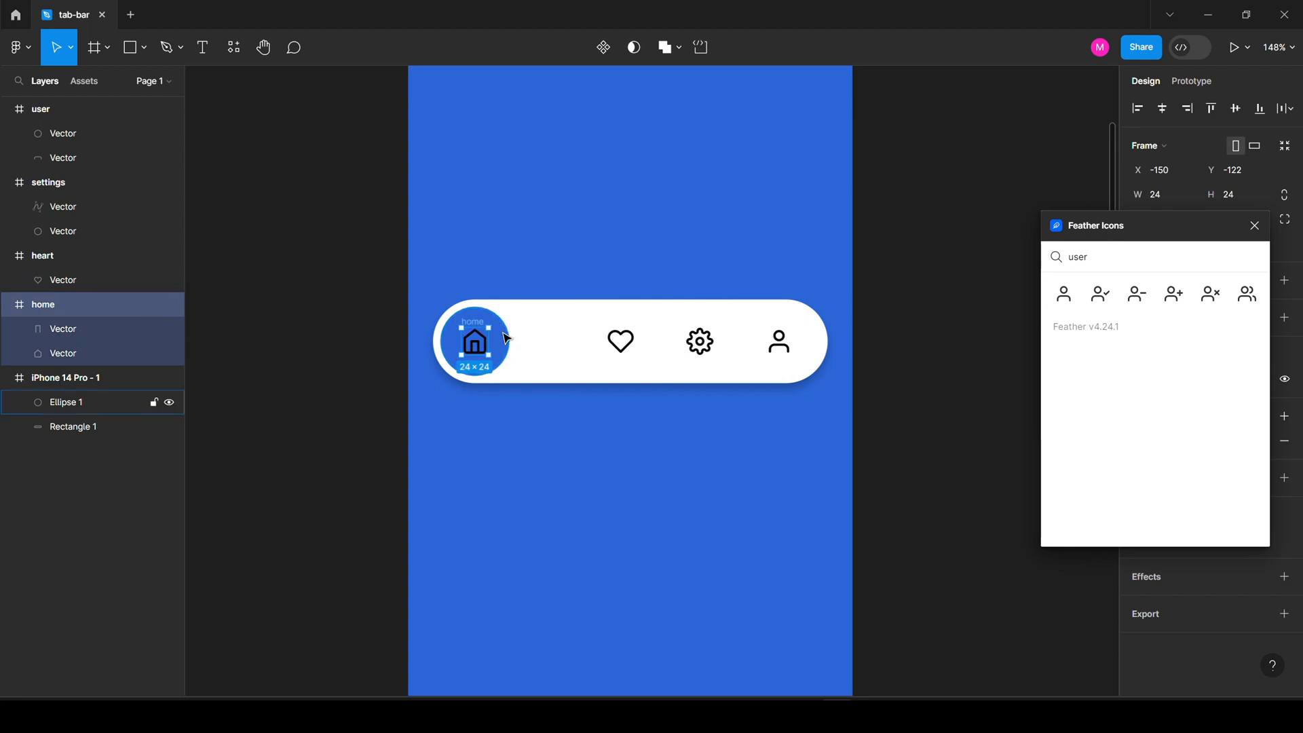
left_click(506, 337, "shift")
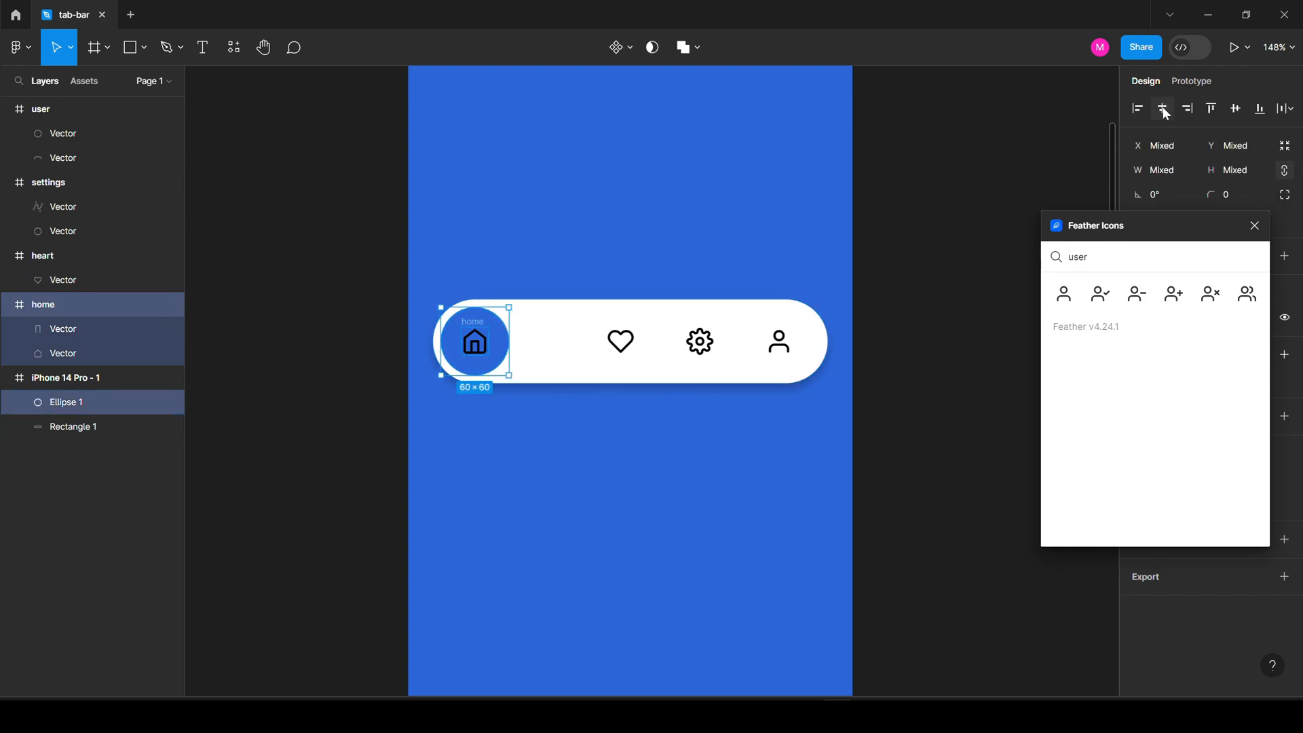
left_click(545, 277)
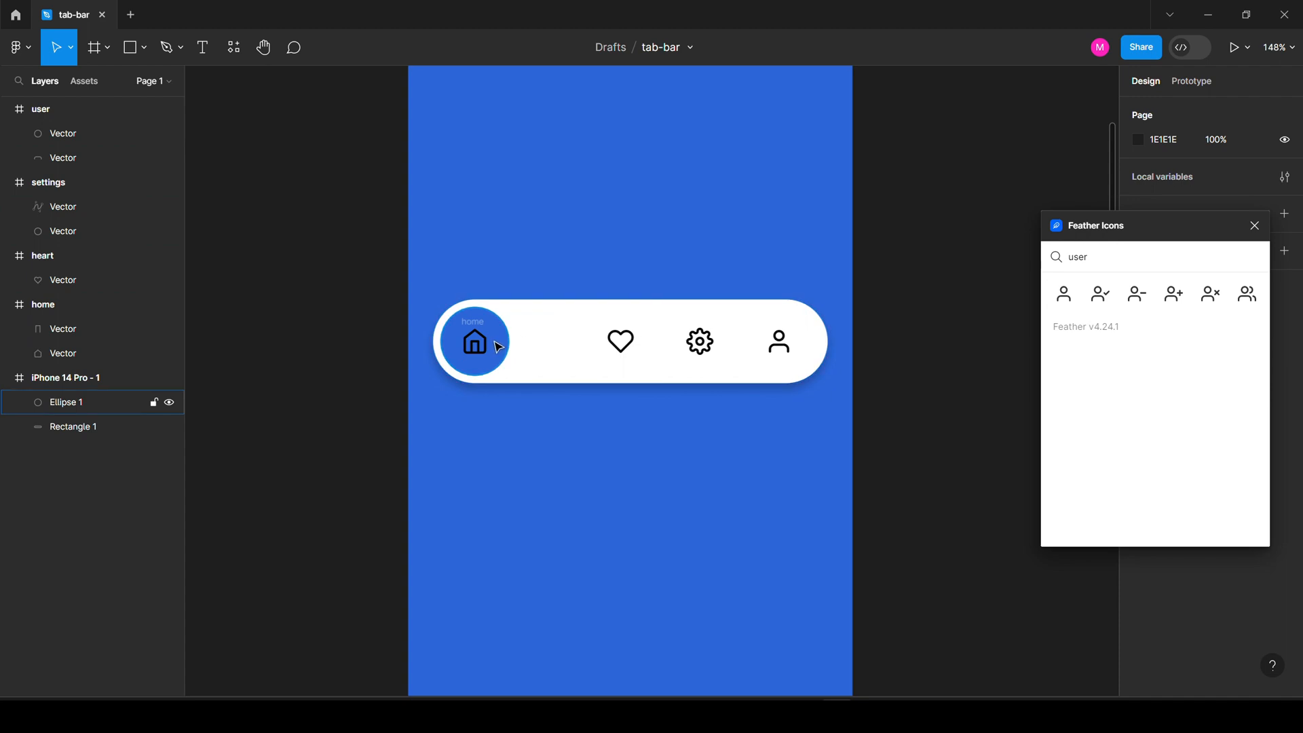
Select the four icon frames and distribute their horizontal spacing.
left_click_drag(457, 262, 795, 367)
left_click_drag(695, 420, 713, 378)
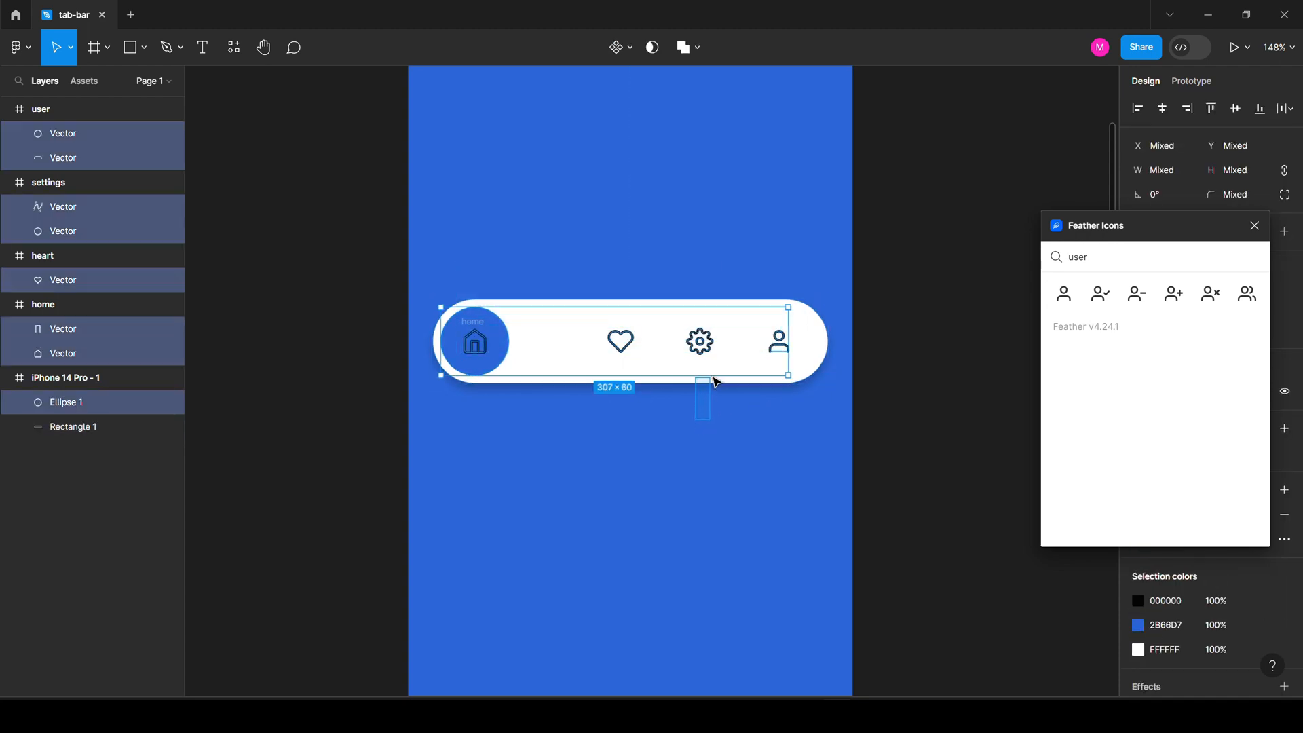
left_click(471, 340, "shift")
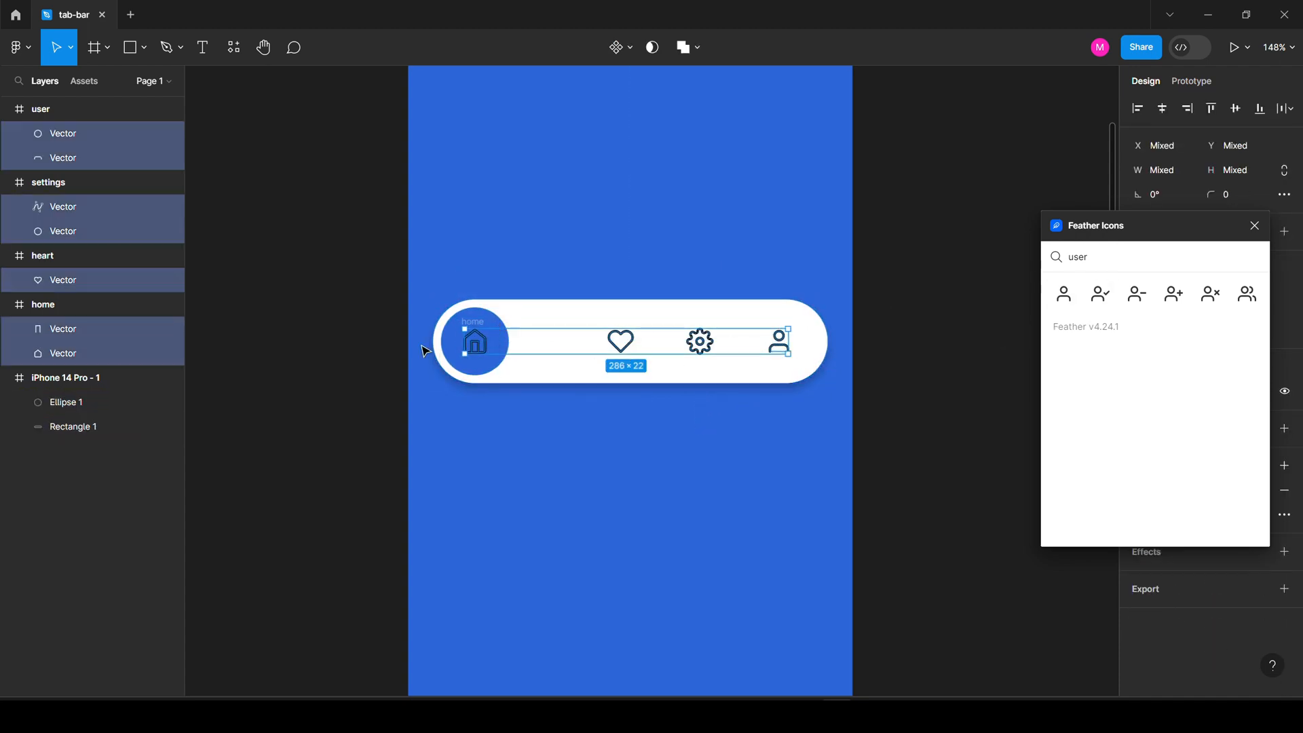
key("shift+Return")
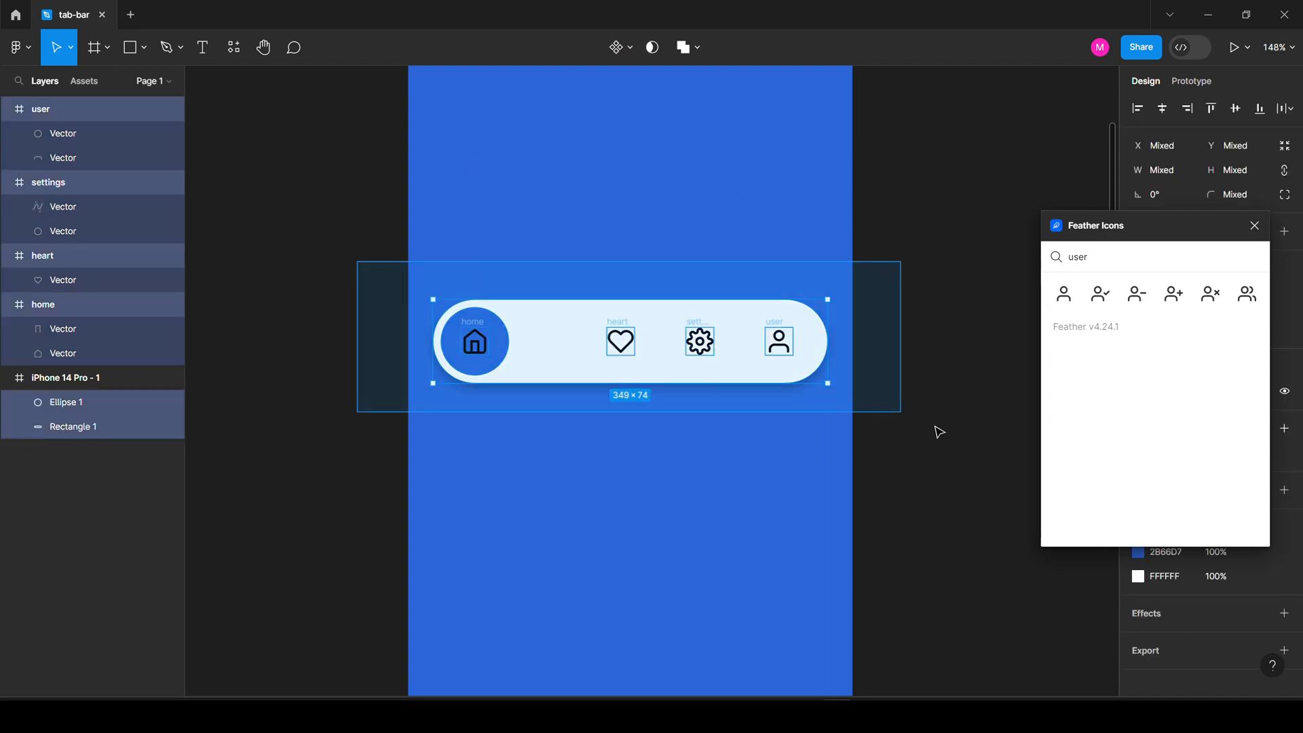
left_click(506, 354, "shift")
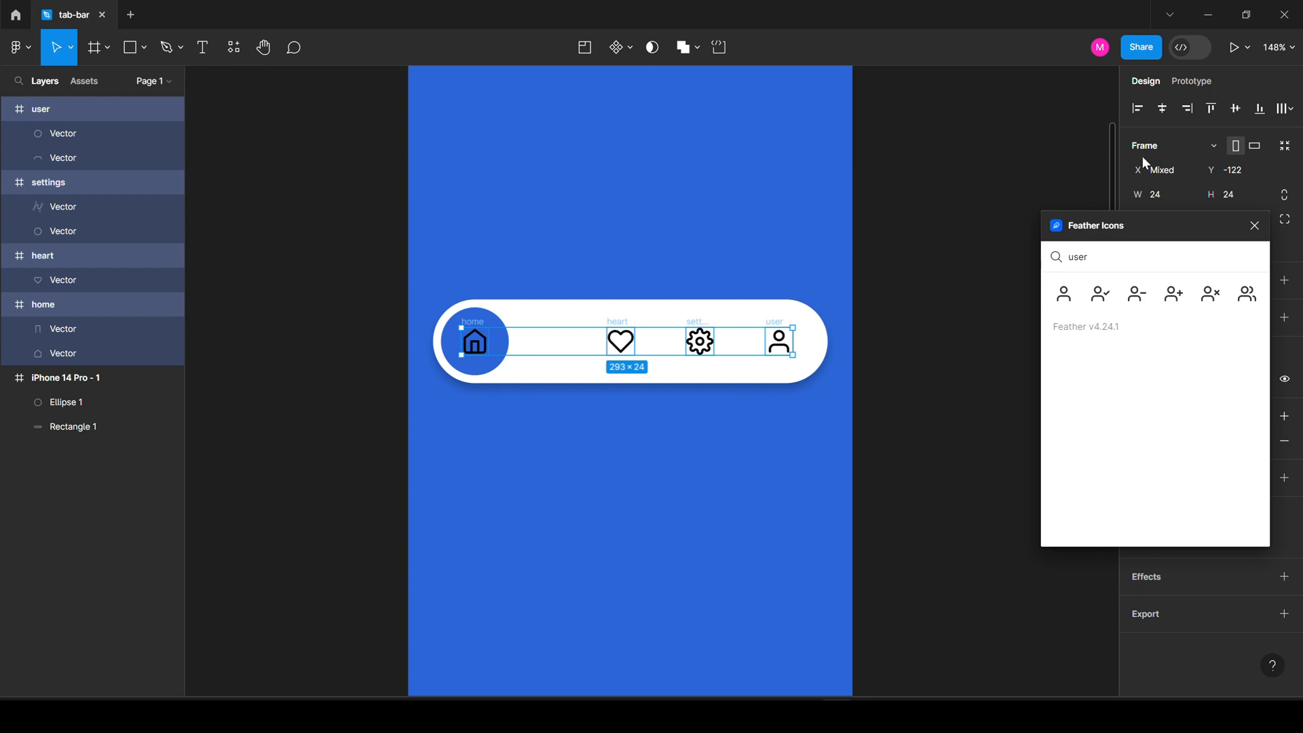
left_click(1285, 109)
left_click(1157, 179)
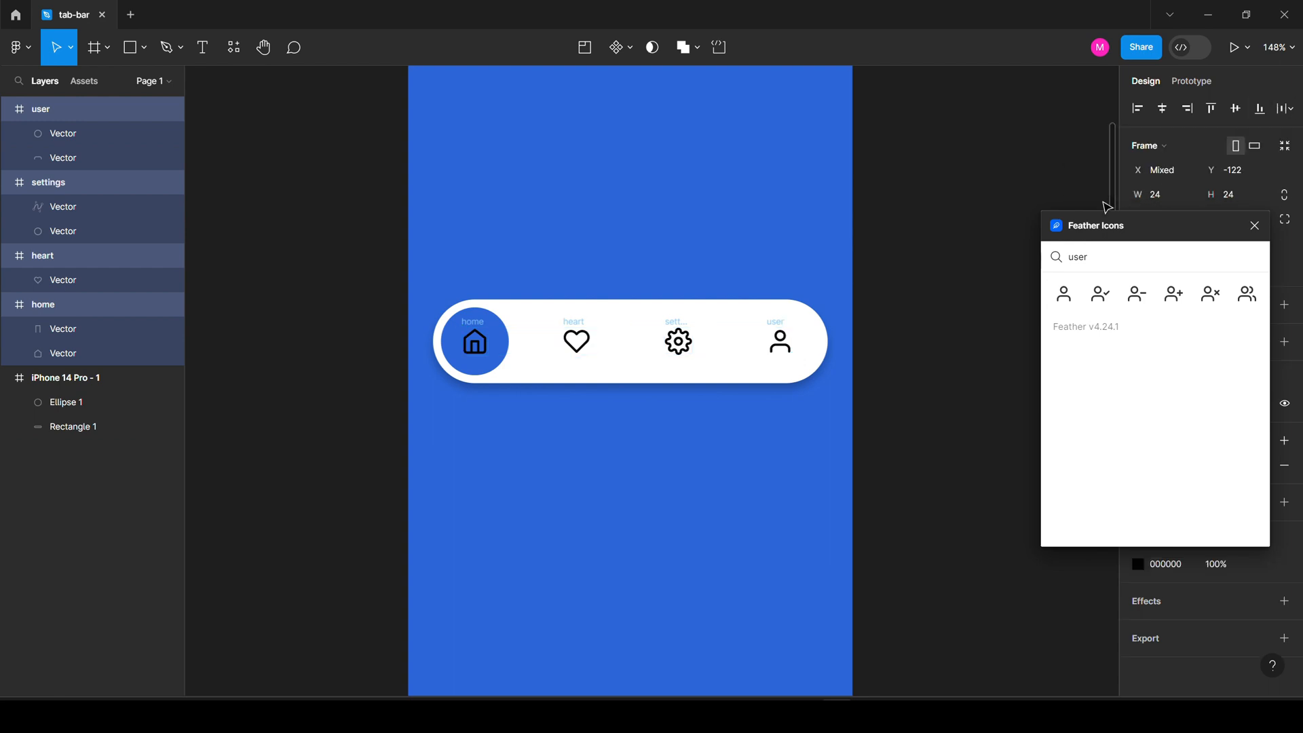
left_click(809, 425)
Realign the blue circle with the icons and settle it behind the home icon.
left_click_drag(511, 343, 823, 341)
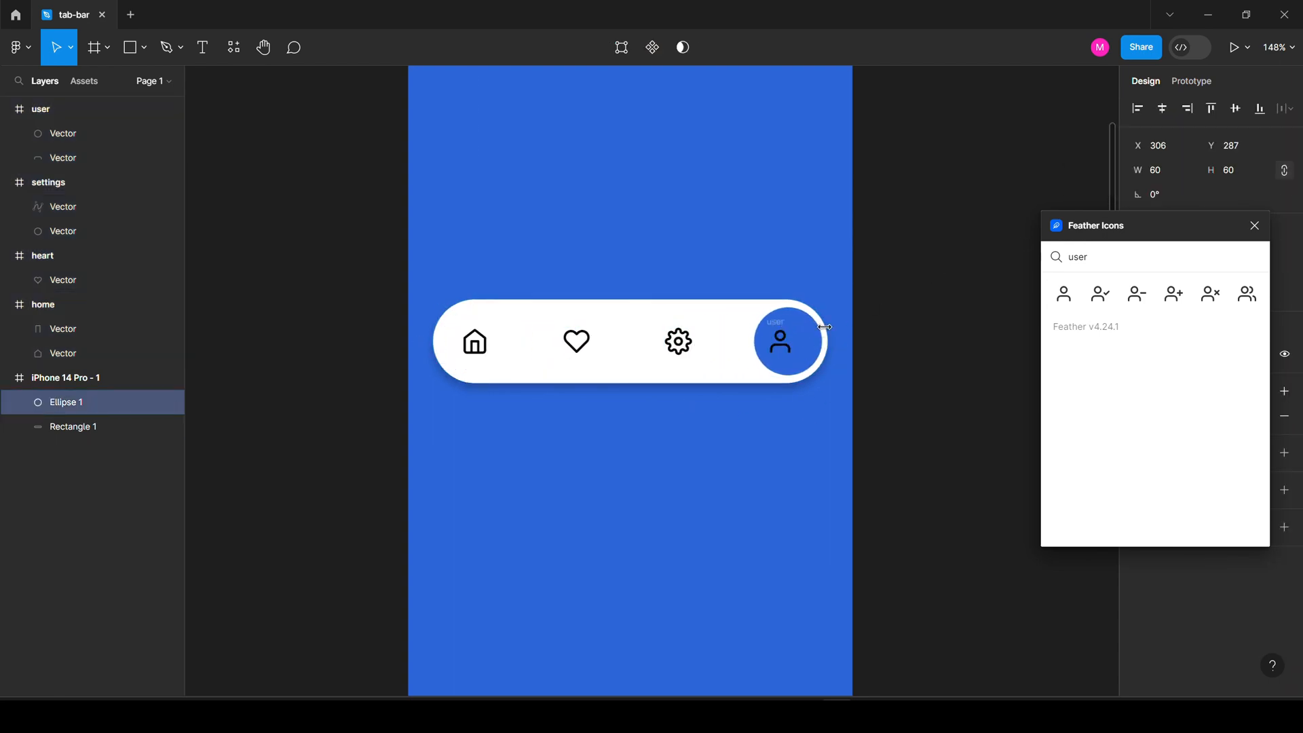
key("Left")
key("Left")
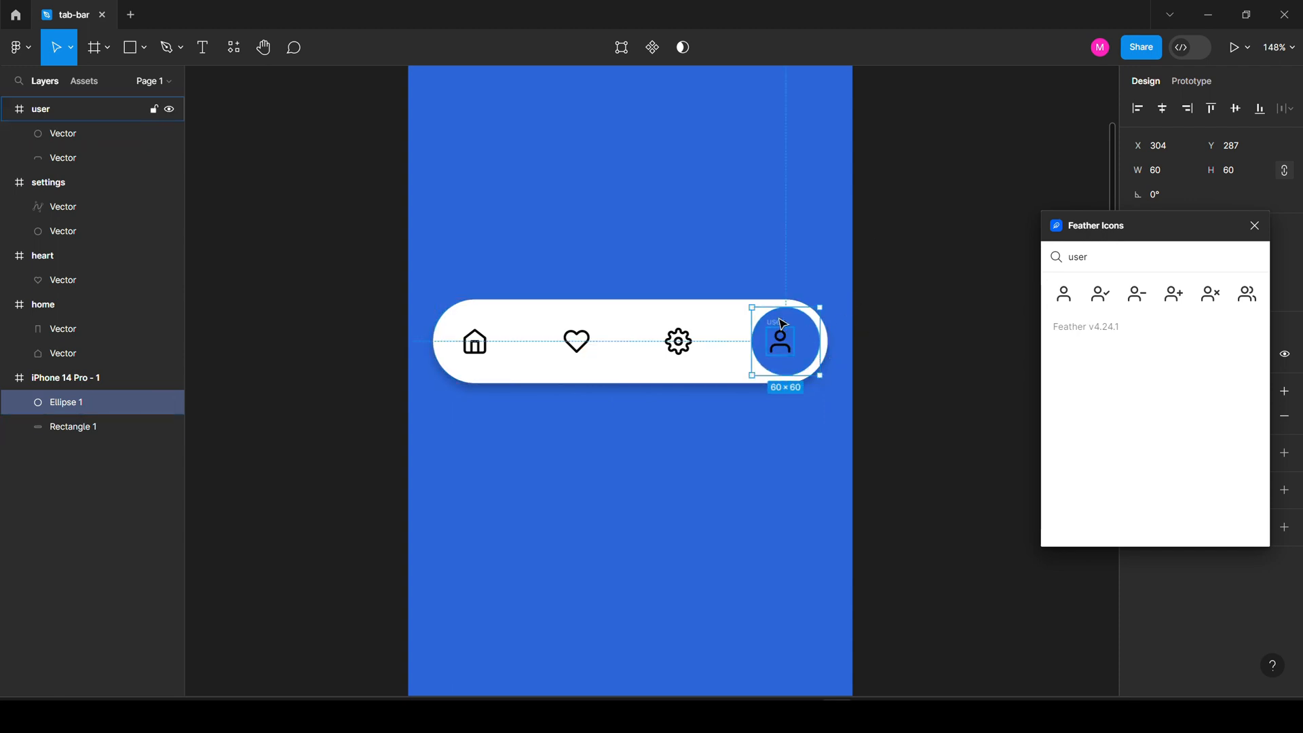
left_click(781, 323)
left_click(781, 324, "shift")
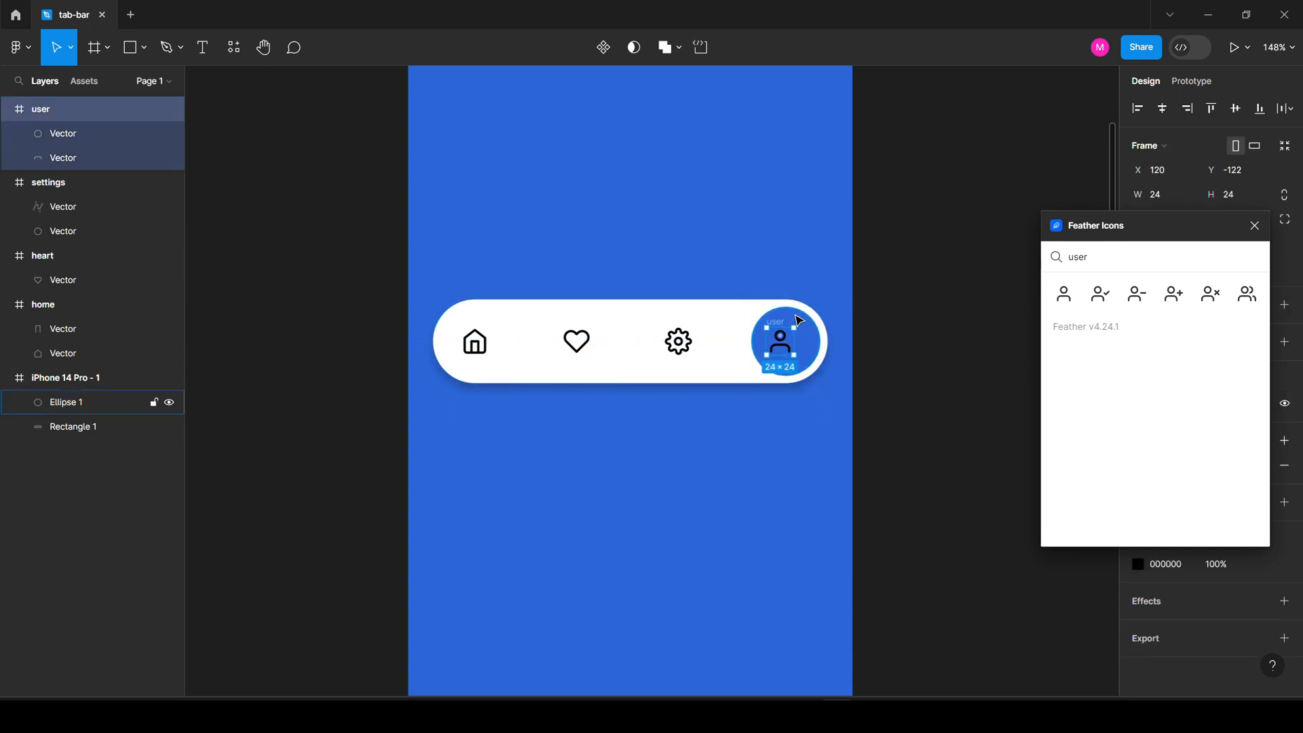
left_click(1162, 108)
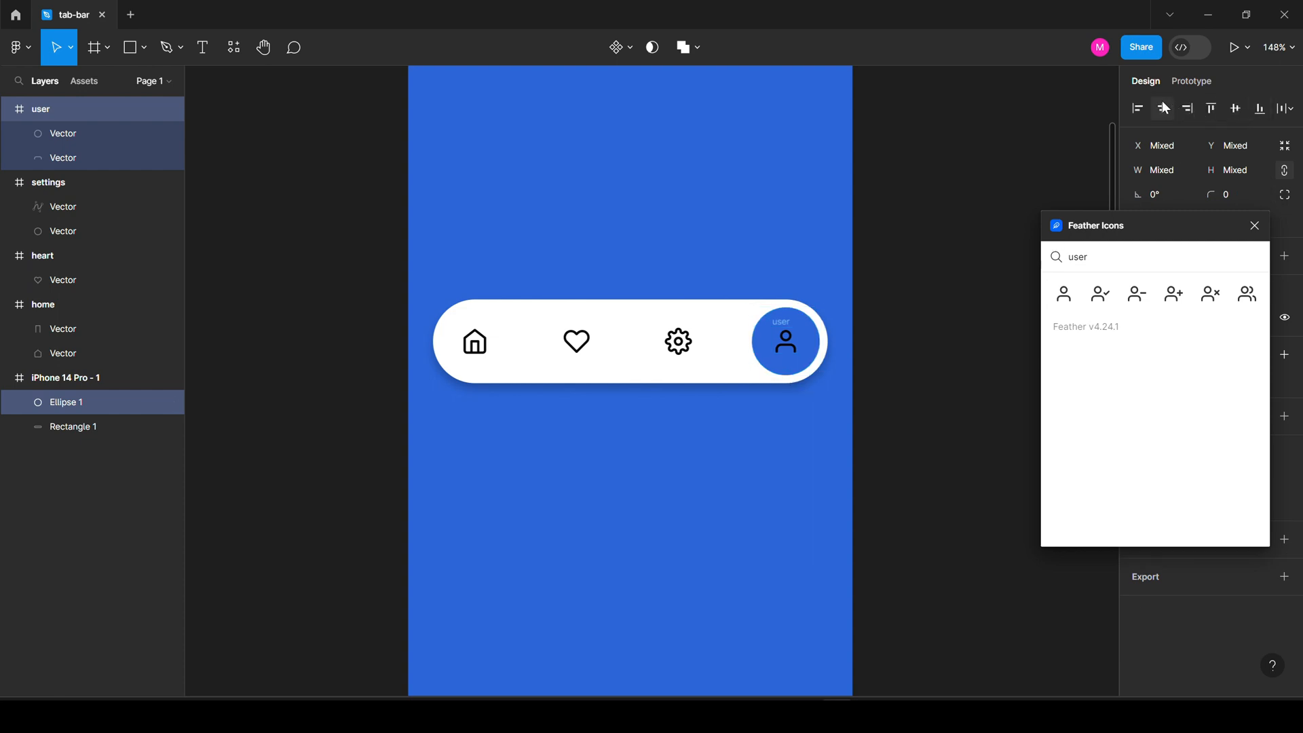
left_click(829, 244)
left_click(810, 332)
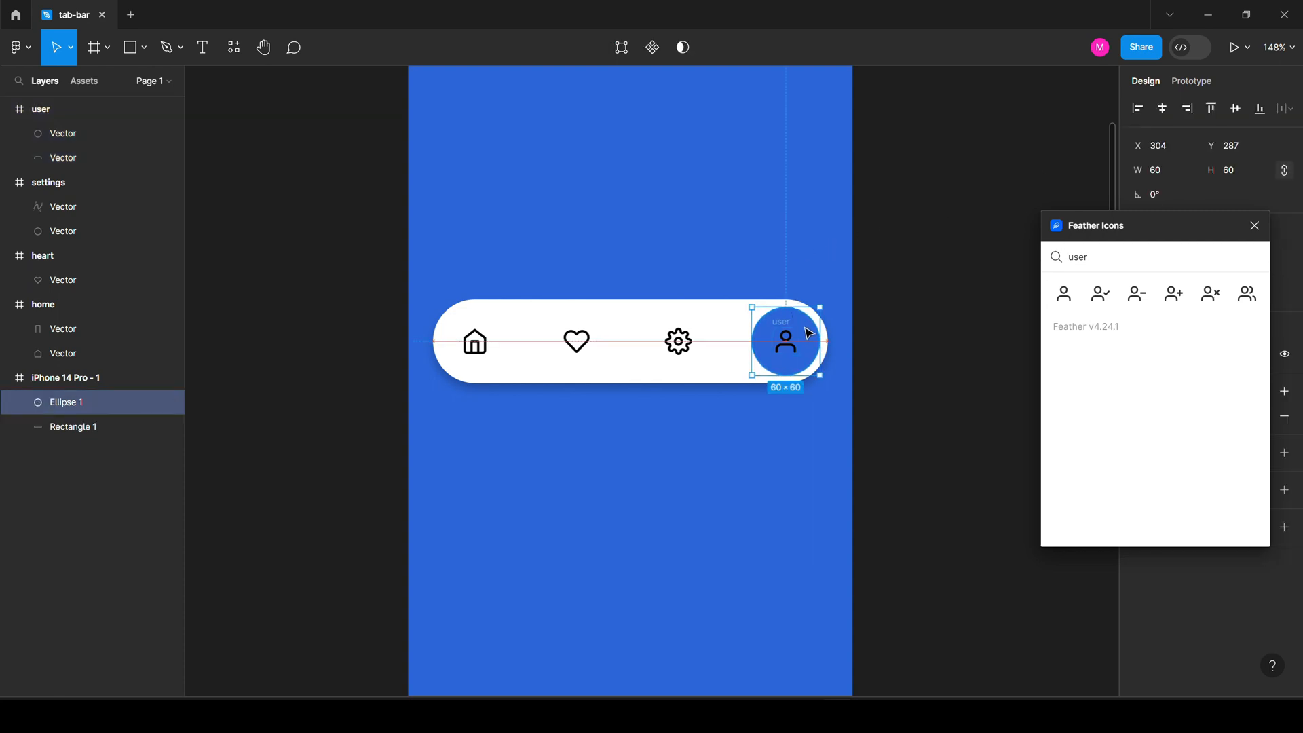
left_click_drag(810, 333, 498, 348)
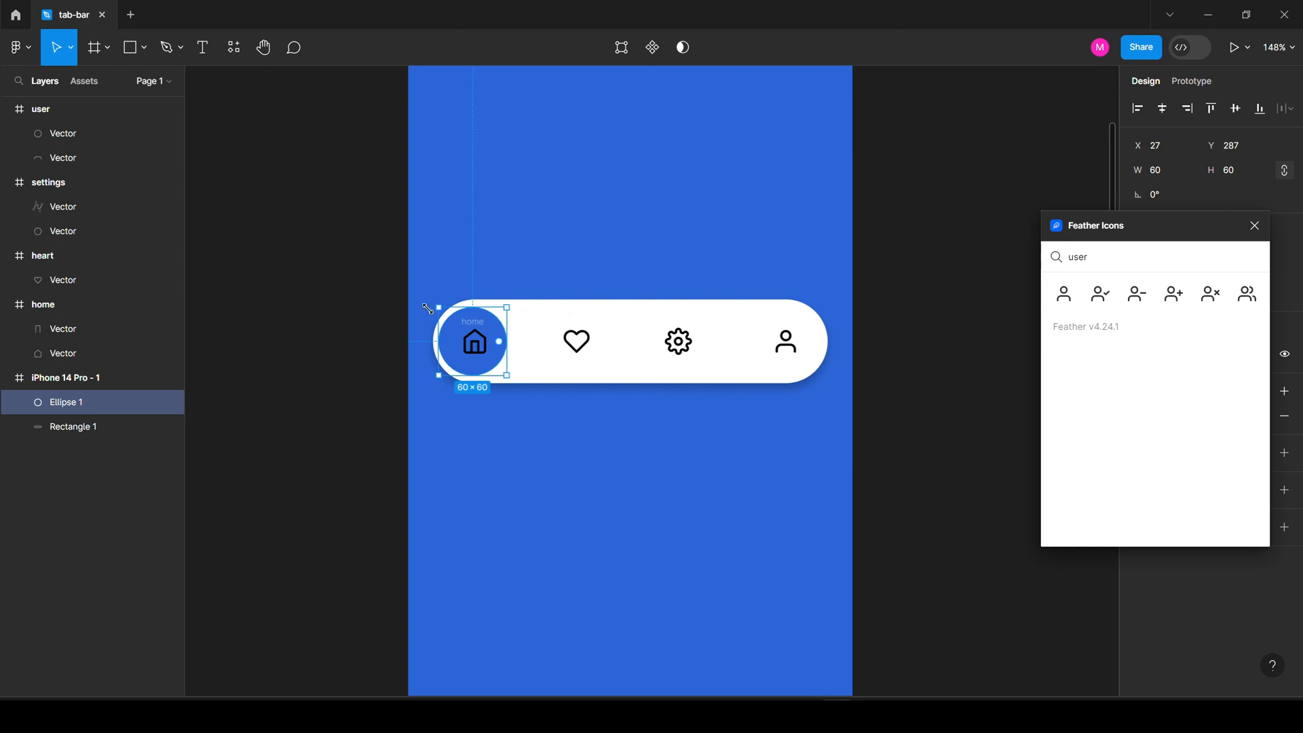
key("alt")
key("Right")
key("Right")
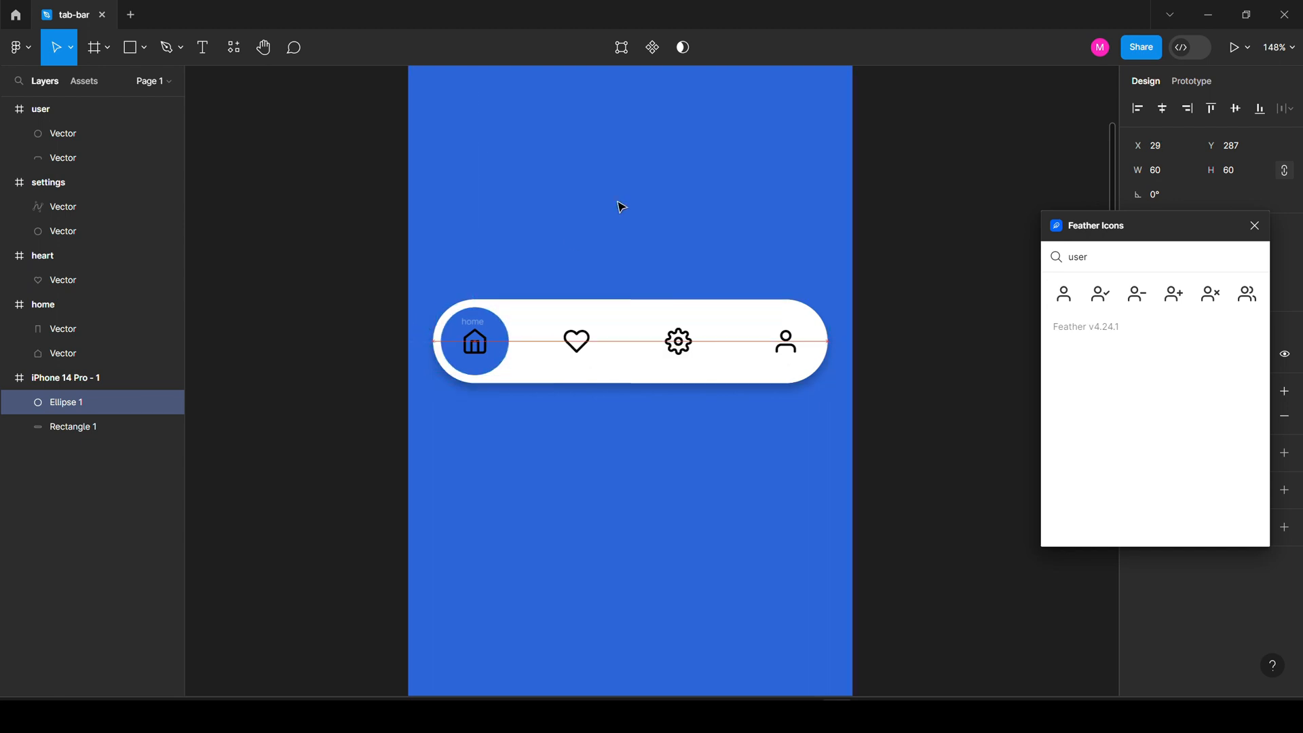
Re-select the four icons and space them evenly across the bar again.
left_click(575, 332)
left_click(471, 279)
left_click_drag(405, 261, 852, 455)
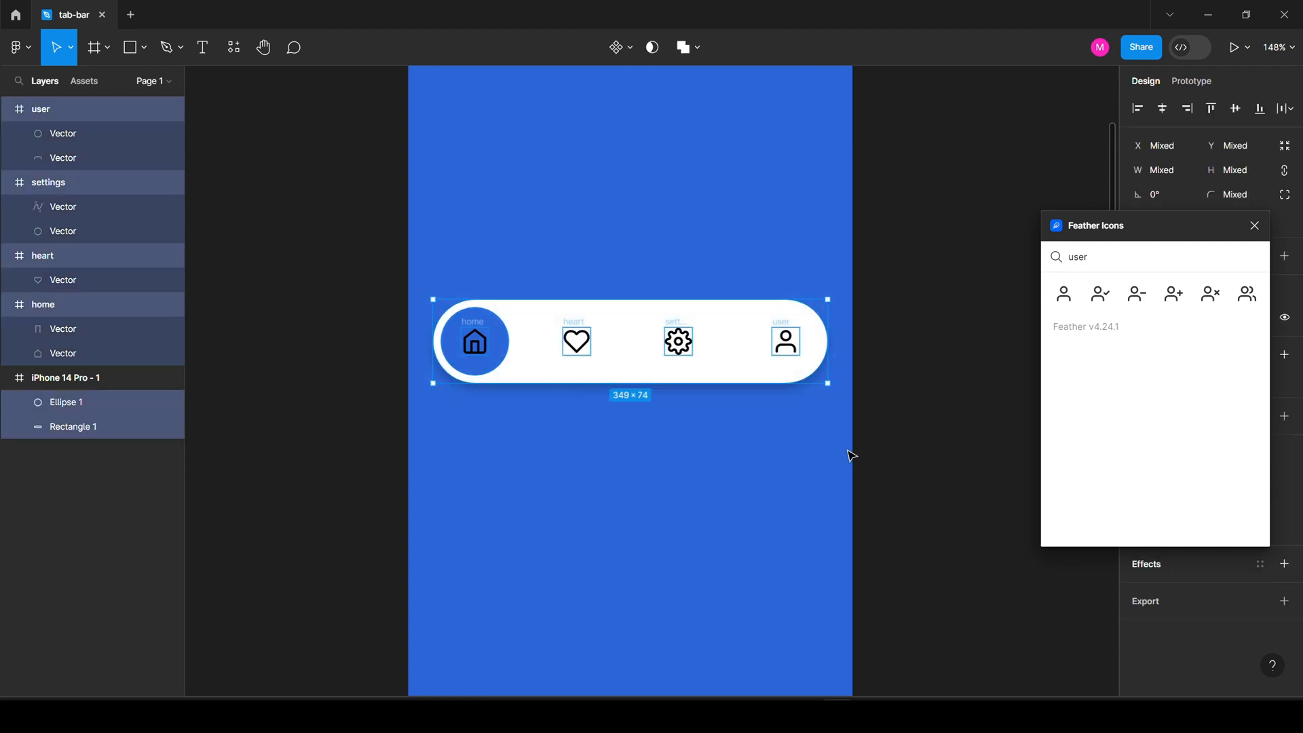
left_click(508, 325, "shift")
left_click(532, 332, "shift")
left_click(1281, 111)
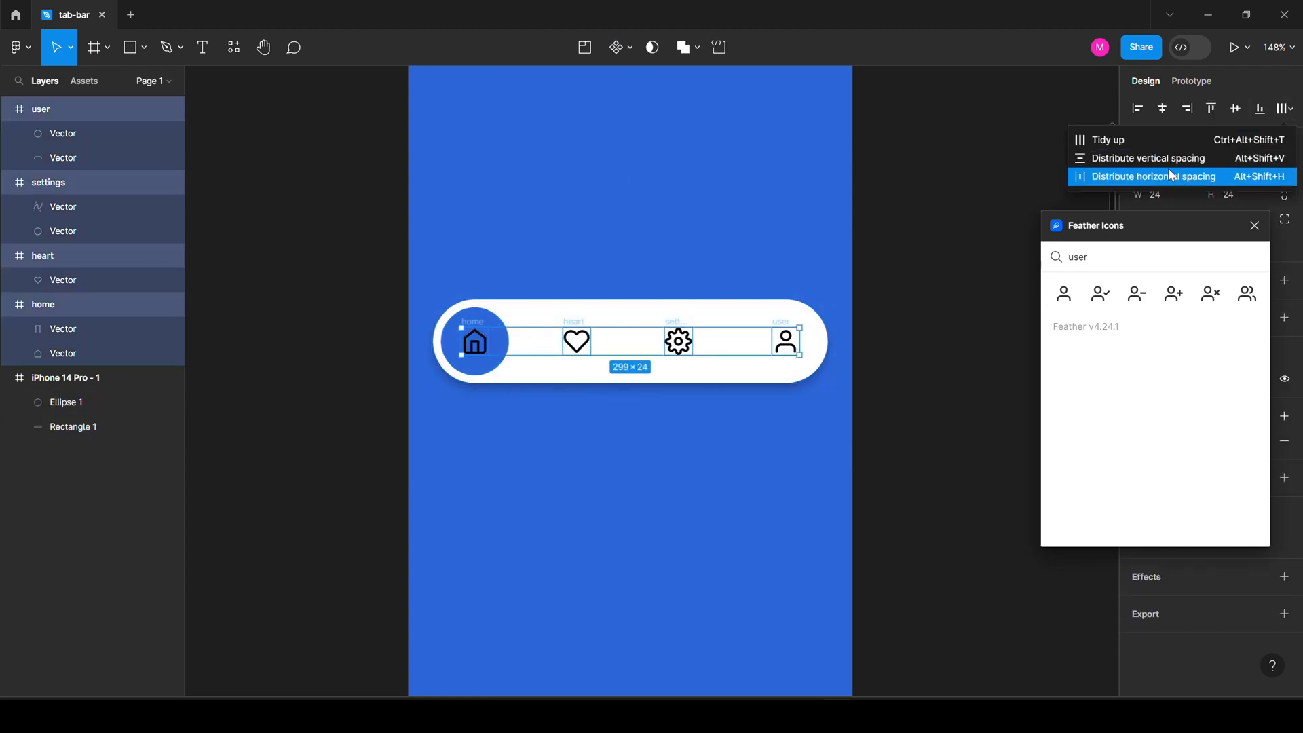
left_click(1166, 171)
left_click(524, 265)
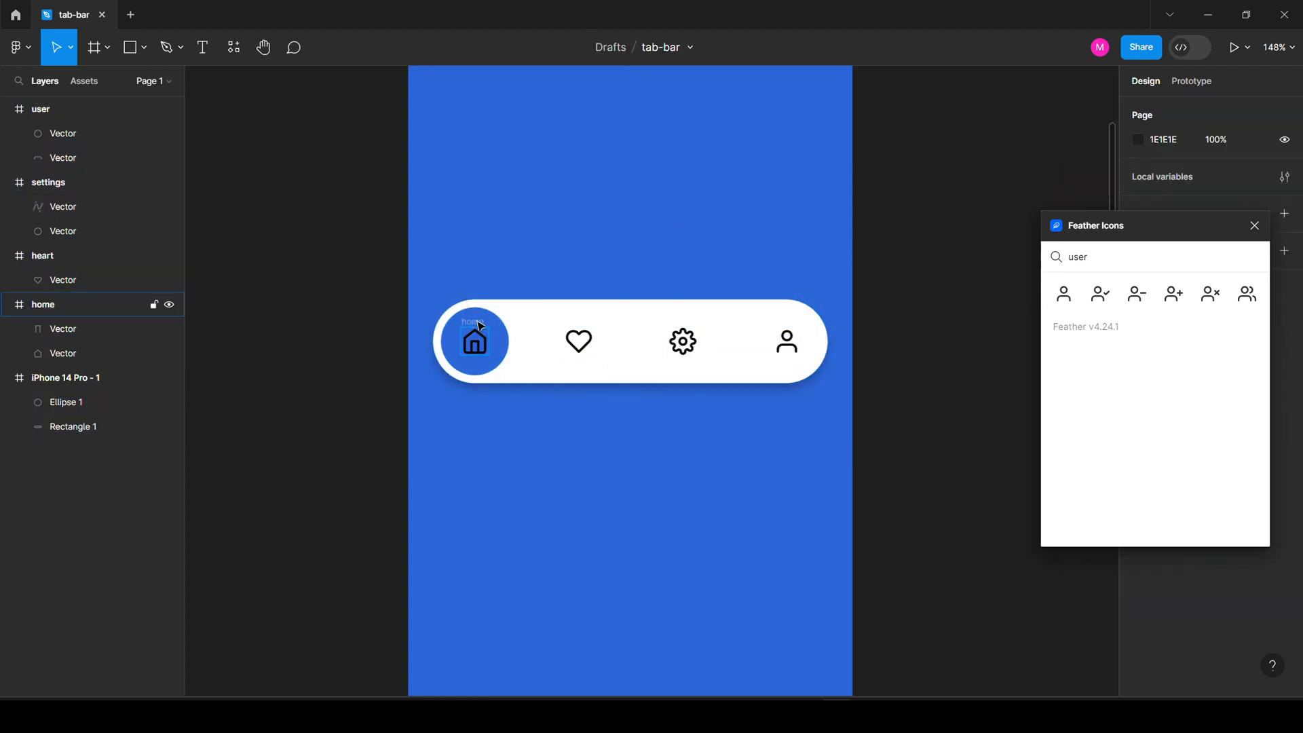
left_click(473, 340)
Close the Feather Icons plugin and make the home icon white.
left_click(1254, 225)
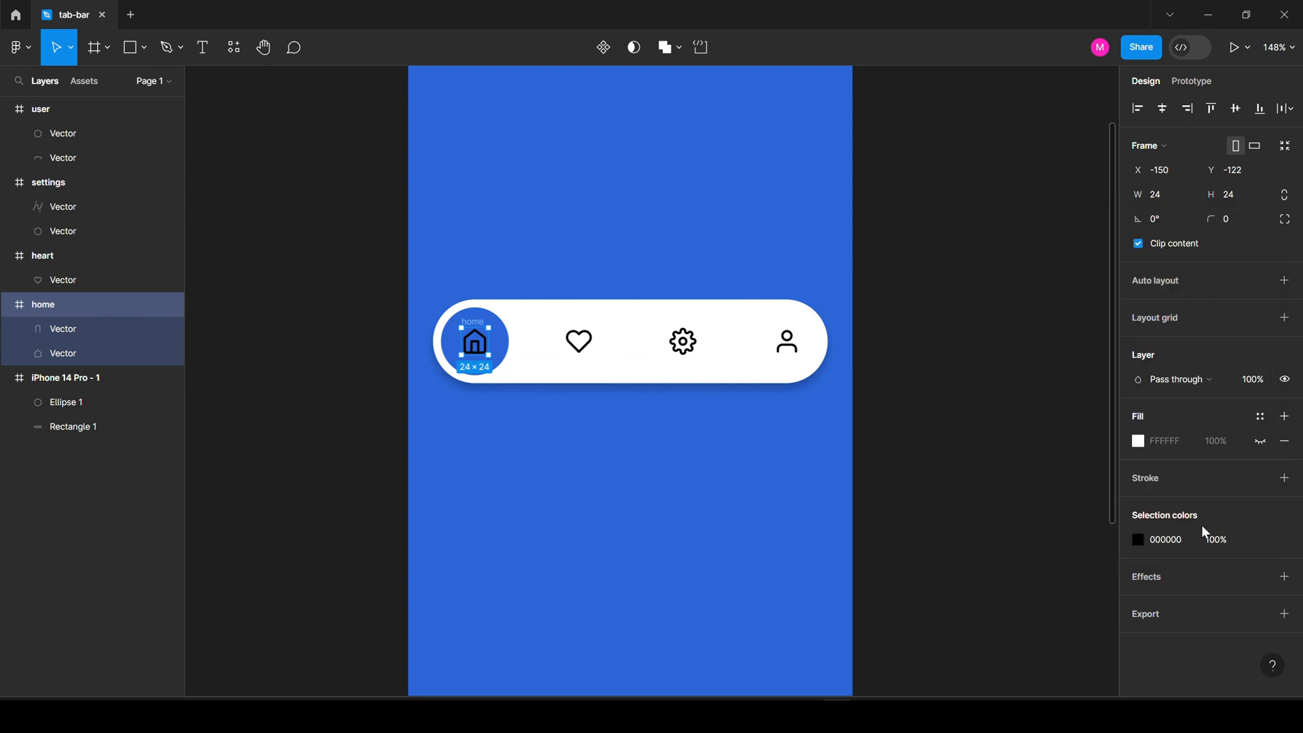
left_click(1139, 539)
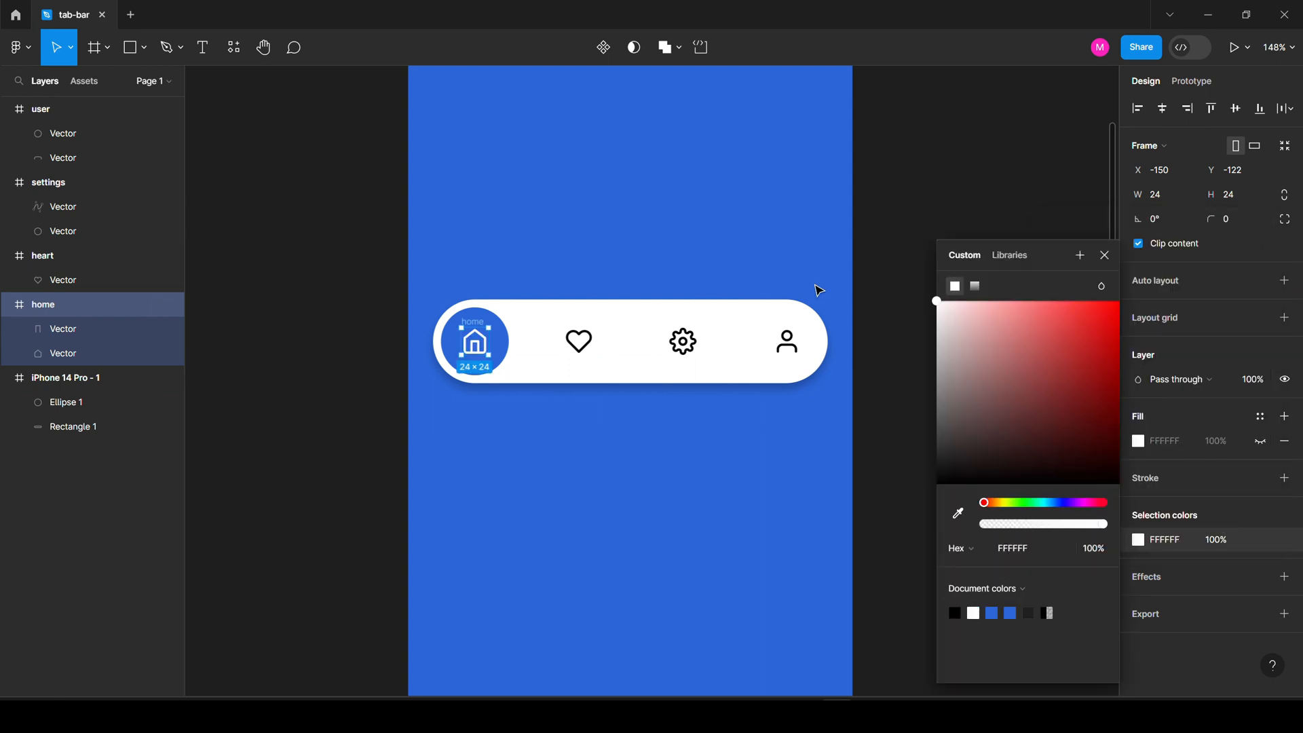
left_click(571, 321)
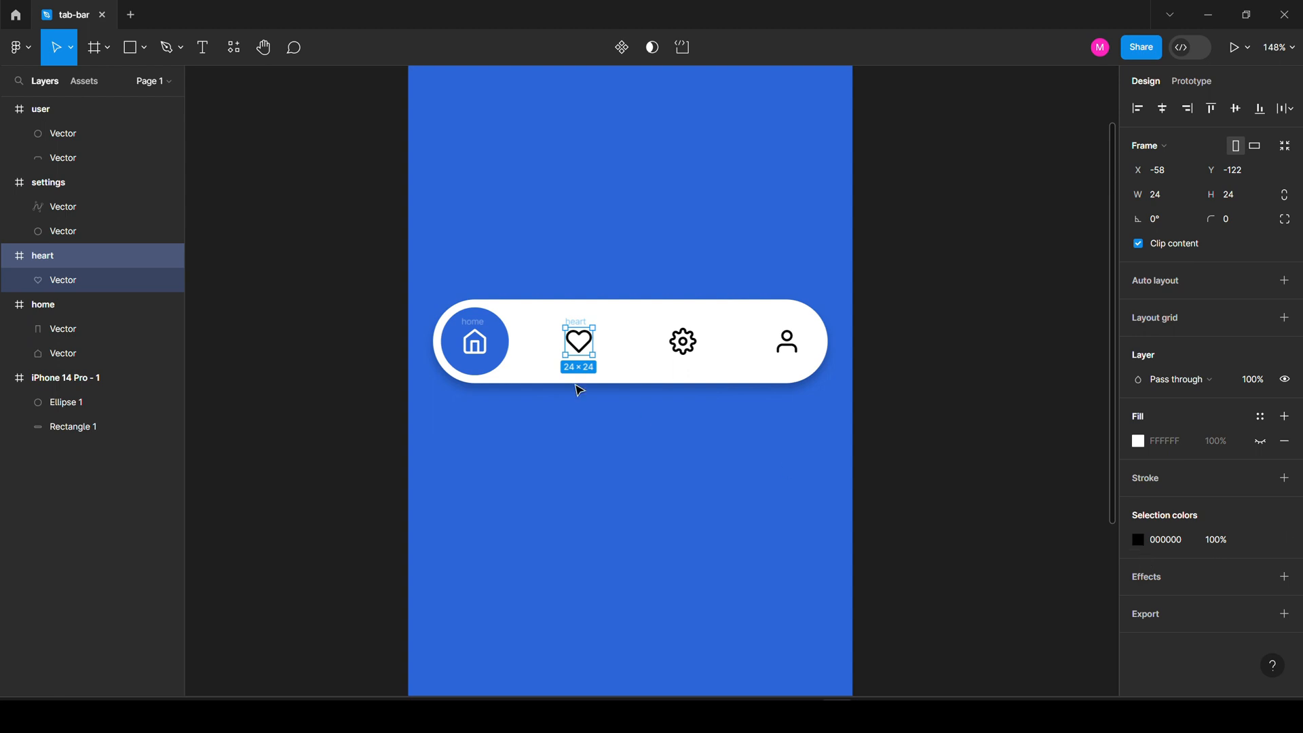
left_click(584, 252)
Move the whole tab bar out of the iPhone frame and group it.
left_click_drag(407, 258, 861, 465)
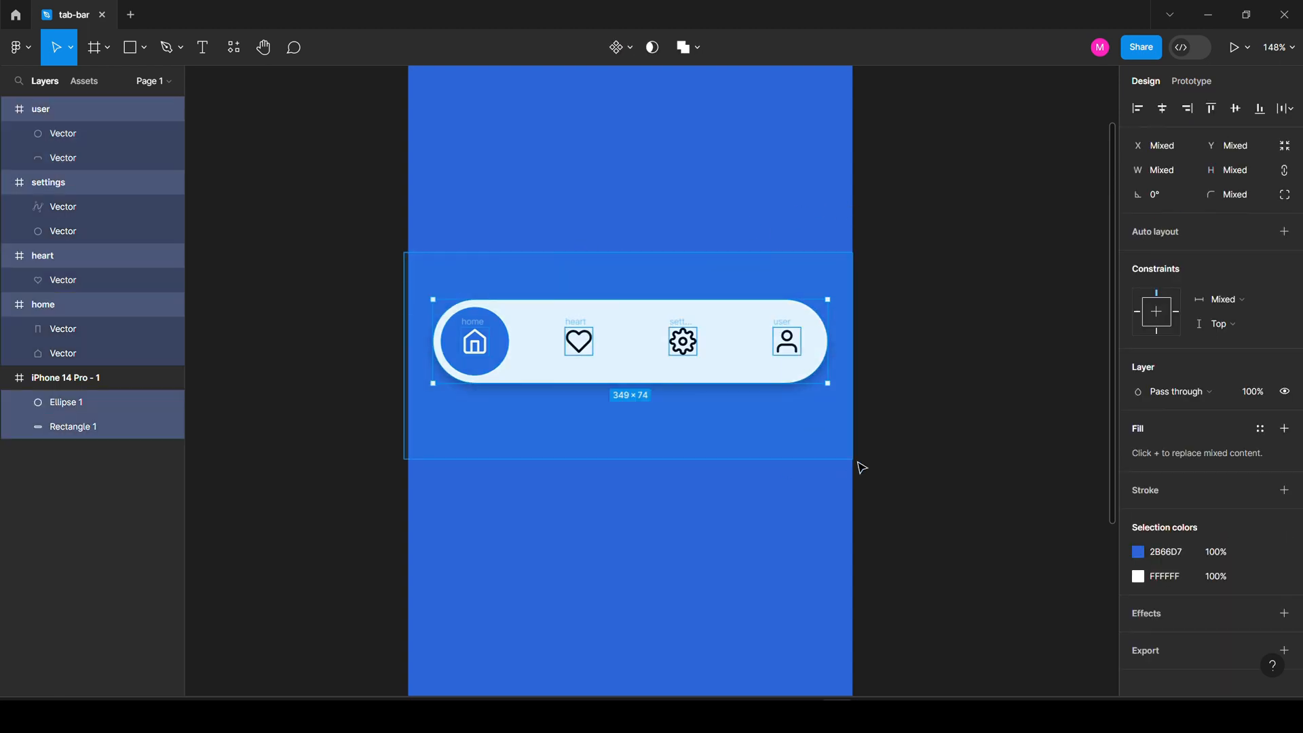
scroll(955, 294, "down", 3)
left_click_drag(706, 338, 397, 330)
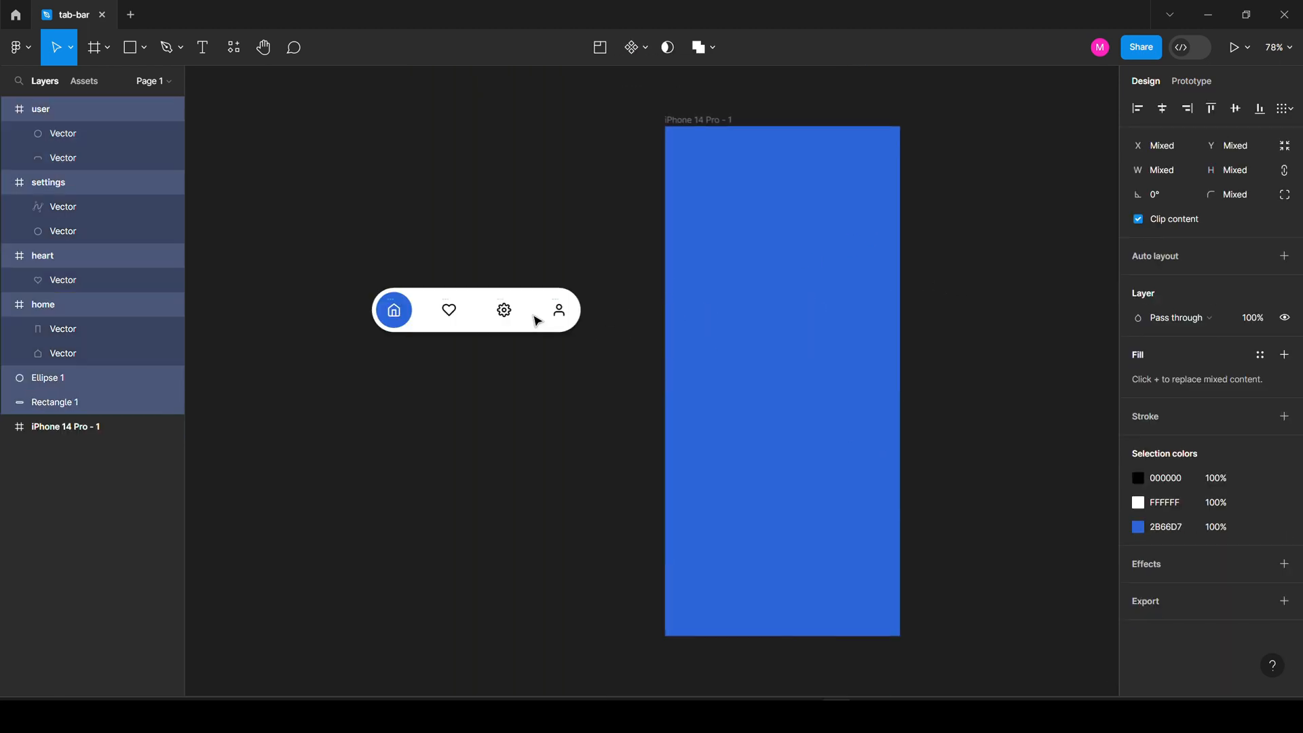
scroll(372, 331, "up", 5)
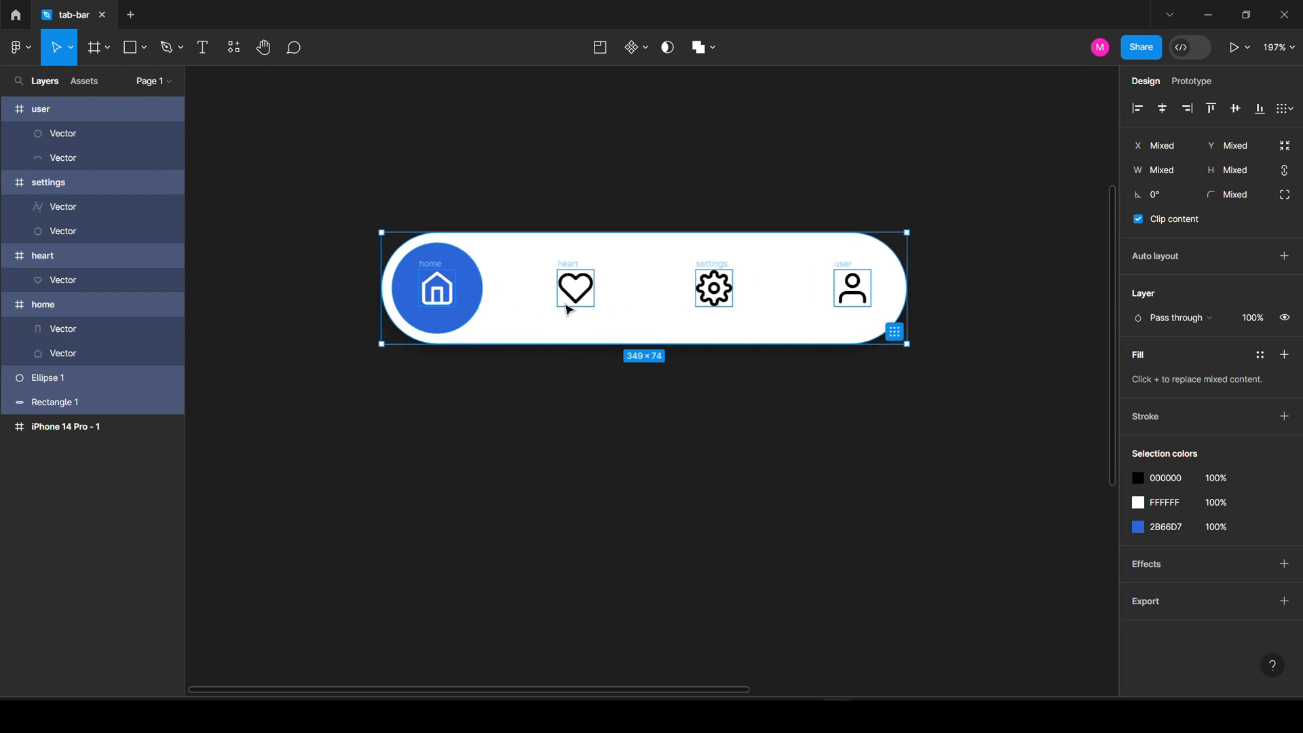
key("ctrl+g")
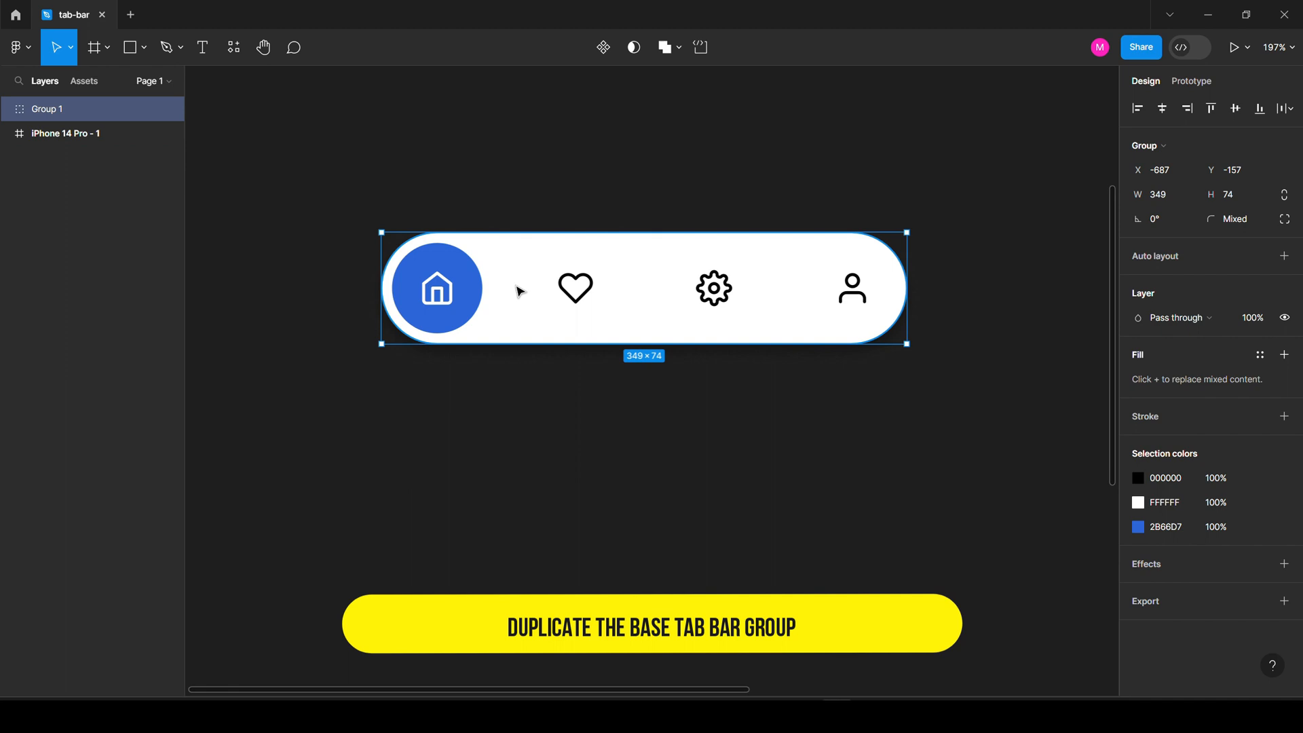
Alt-drag Group 1 straight down to create the Group 2 copy.
double_click(520, 292)
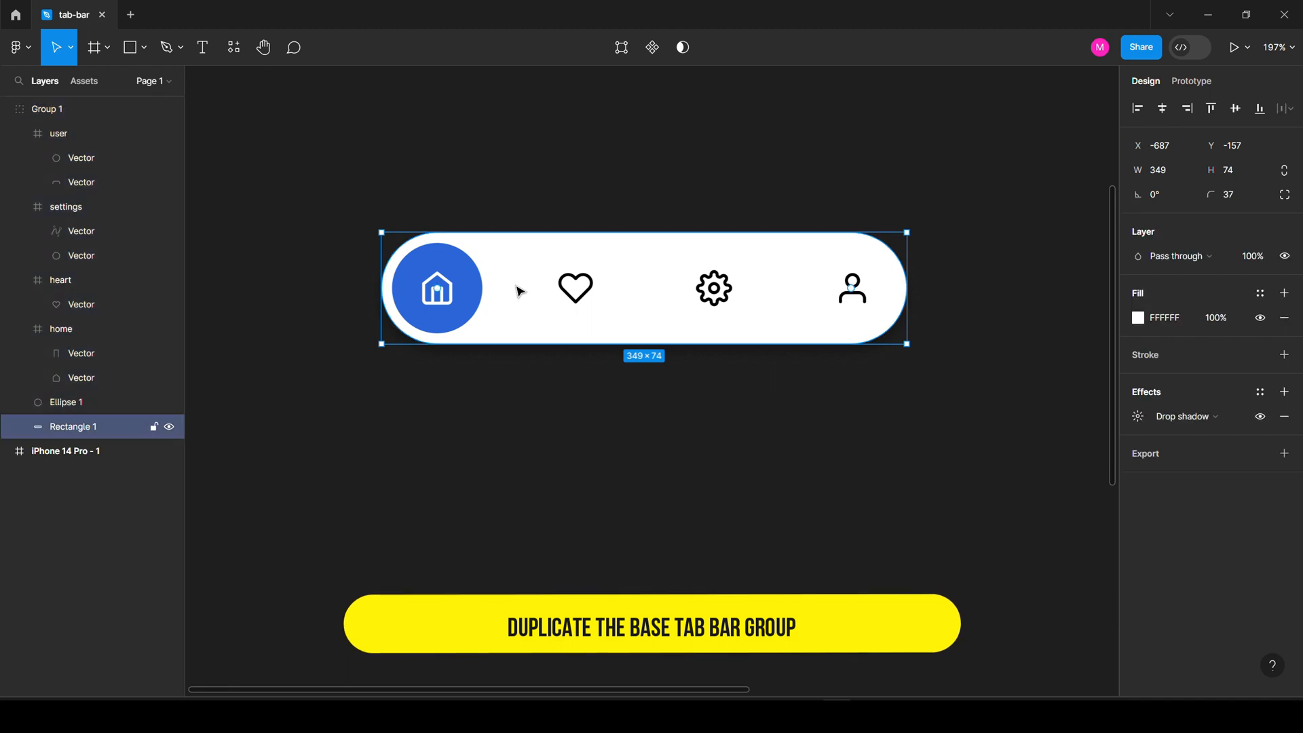
left_click(442, 292)
left_click(504, 279)
left_click(8, 111)
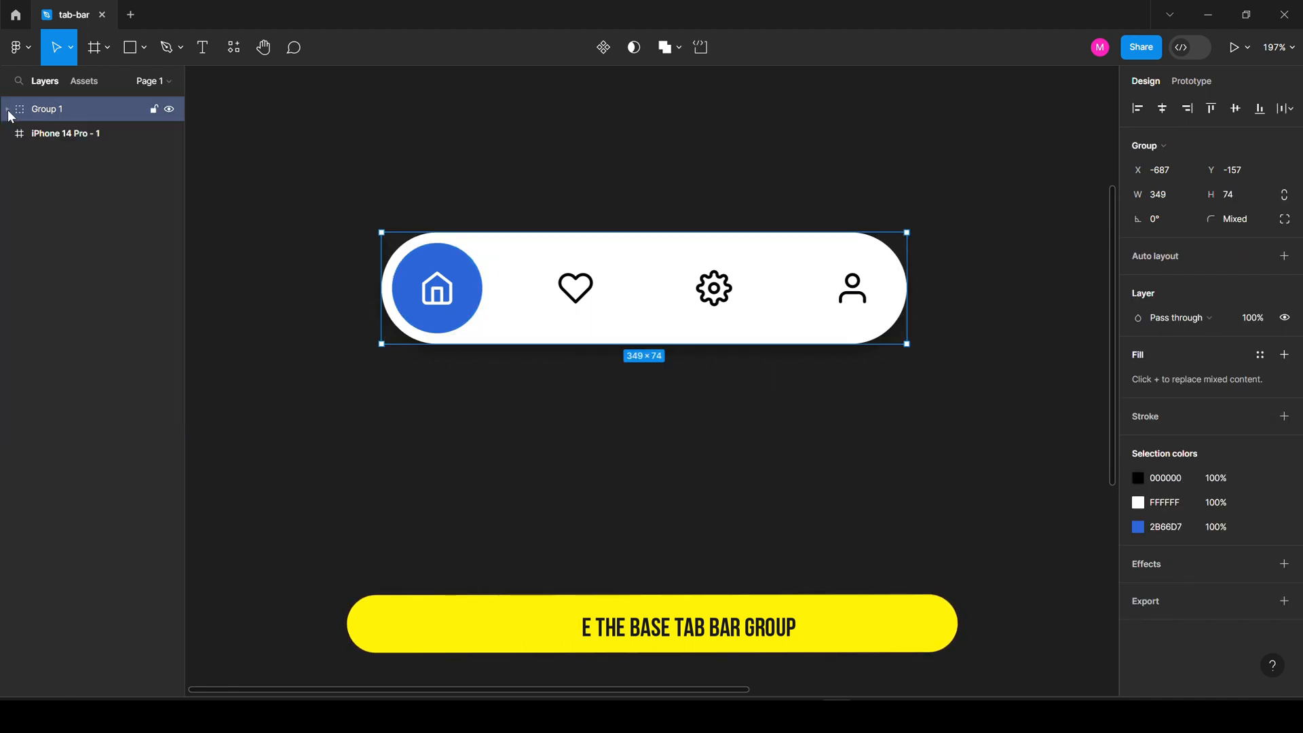
left_click_drag(536, 310, 536, 471, "alt")
Check both tab bars' blue circles and collapse their layers in the panel.
left_click(6, 109)
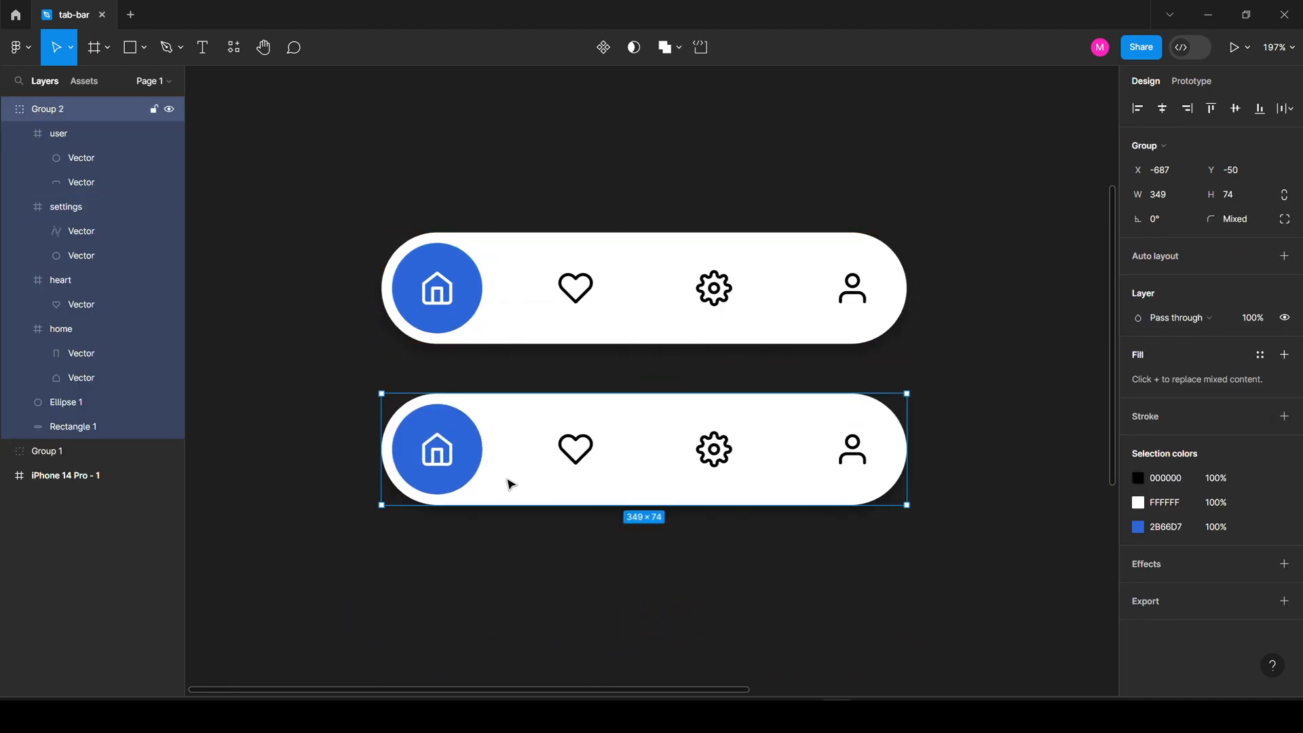
left_click(477, 450)
left_click(473, 313)
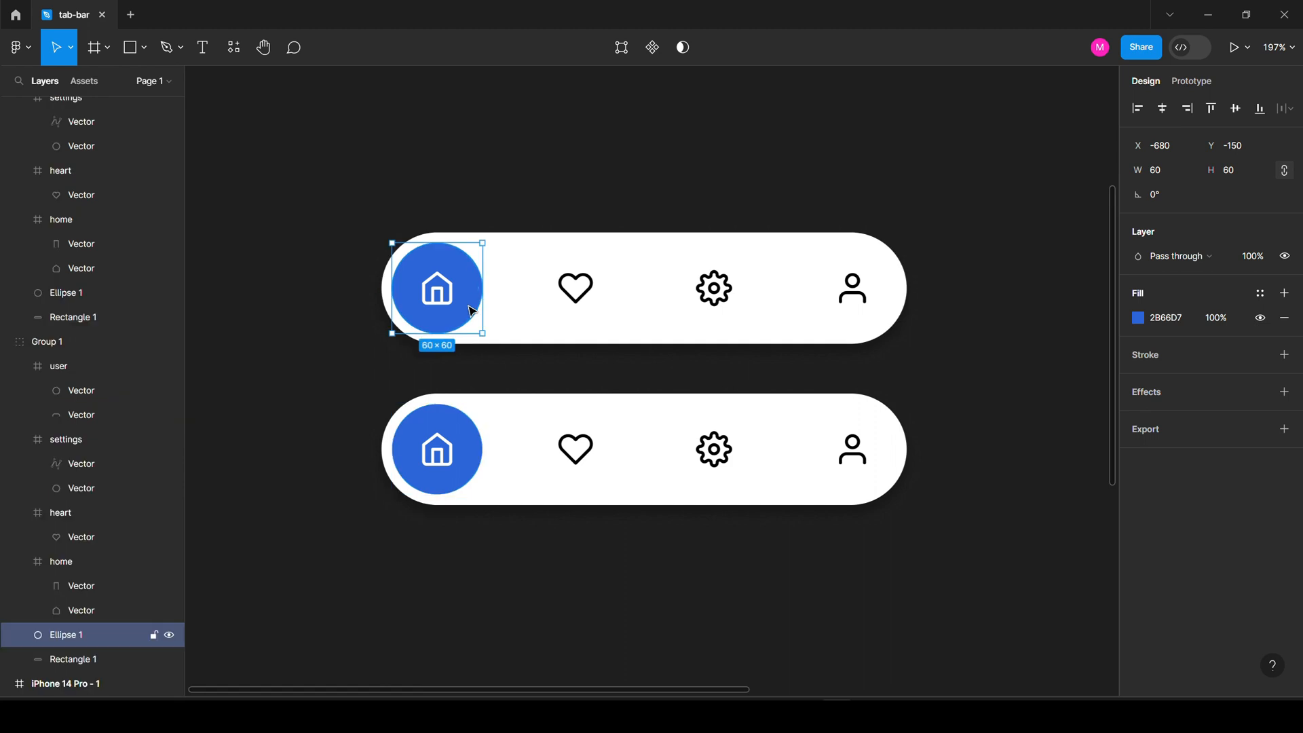
left_click(466, 442)
left_click(420, 253)
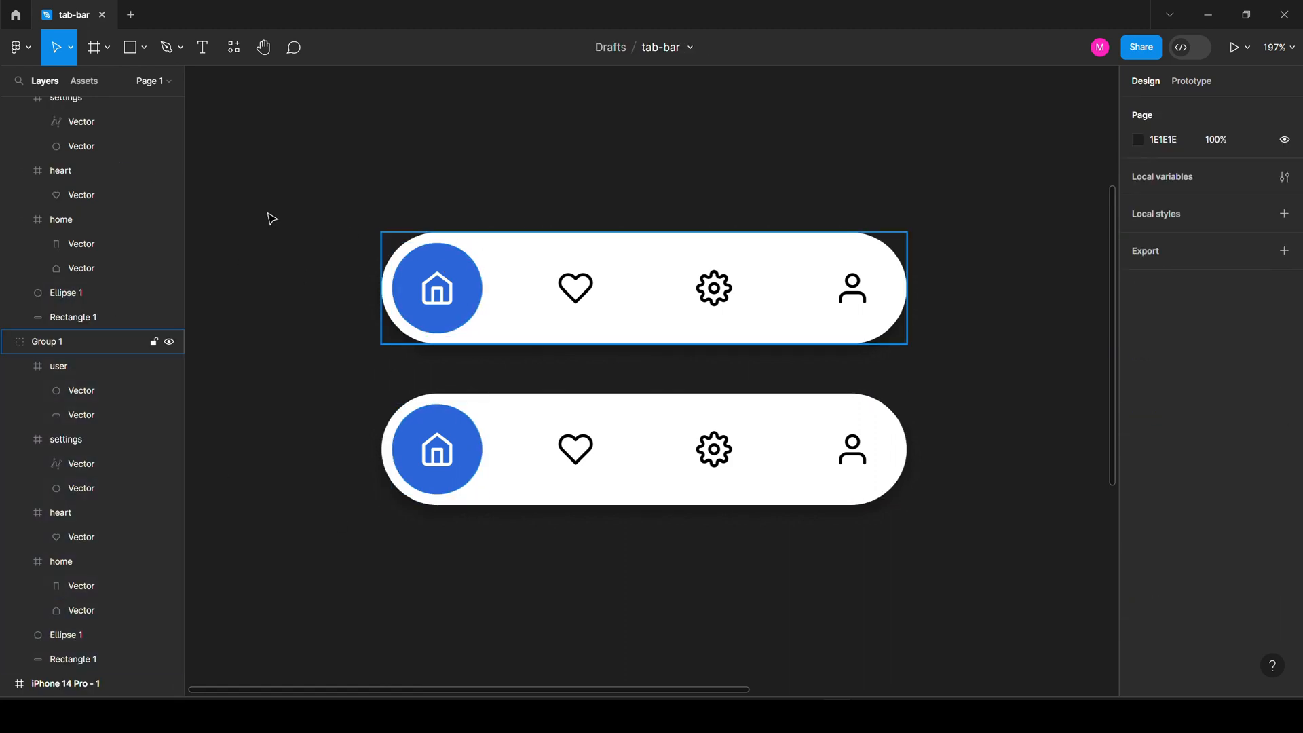
scroll(88, 146, "up", 2)
left_click(10, 110)
left_click(9, 135)
left_click(567, 315)
left_click(541, 436)
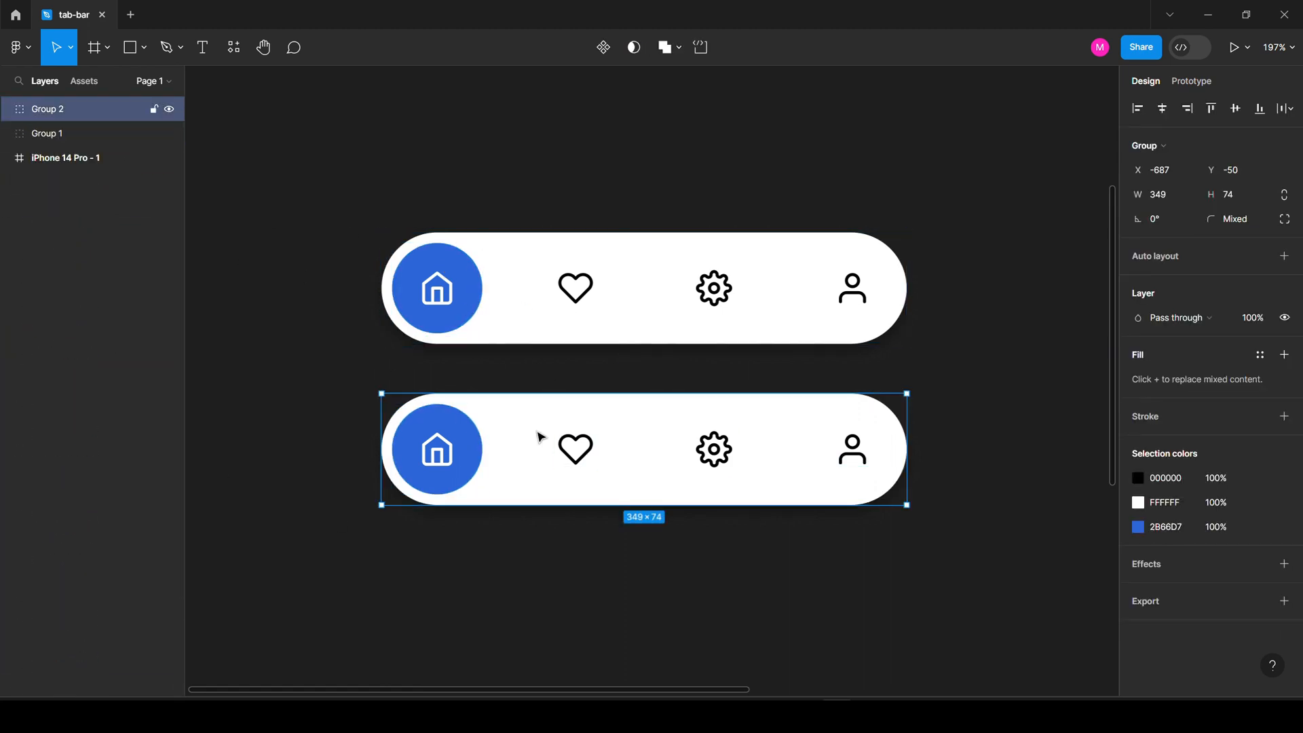
scroll(541, 435, "down", 5)
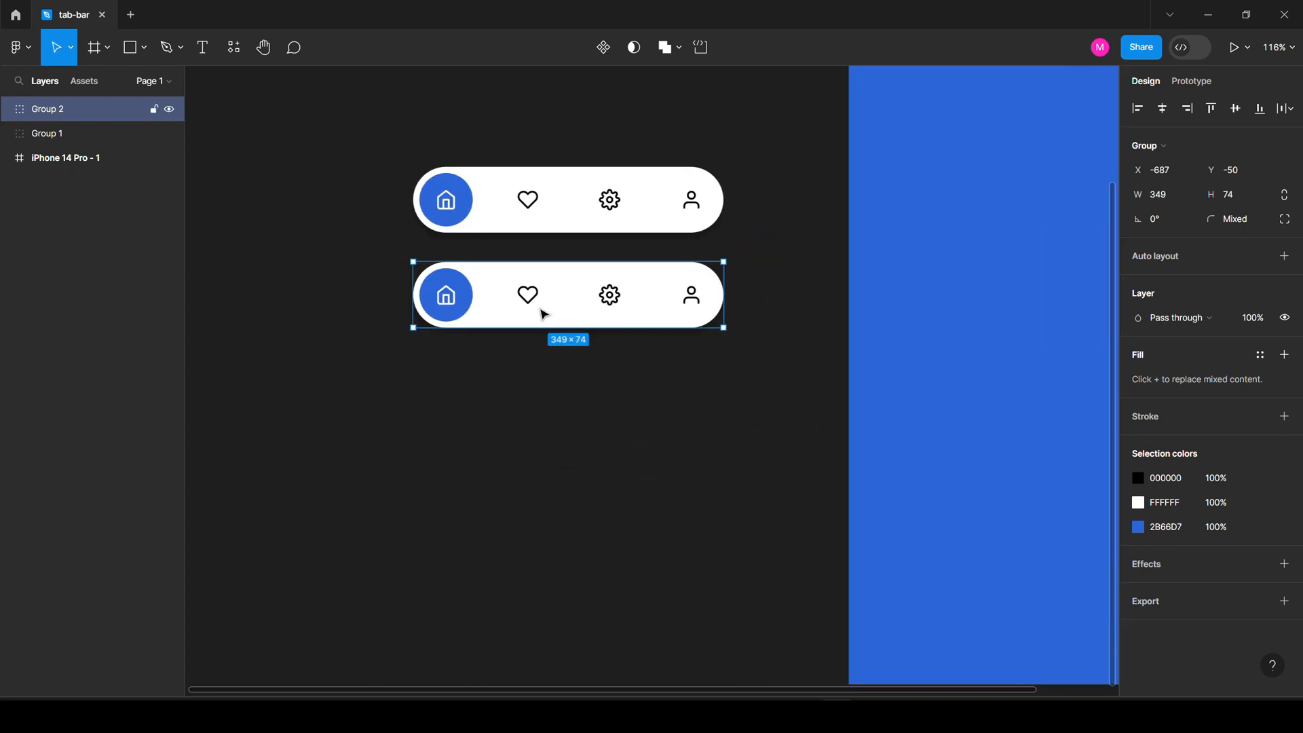
Move the second tab bar's blue circle from the home icon onto the heart.
scroll(543, 314, "up", 5)
double_click(449, 277)
left_click_drag(449, 276, 592, 279)
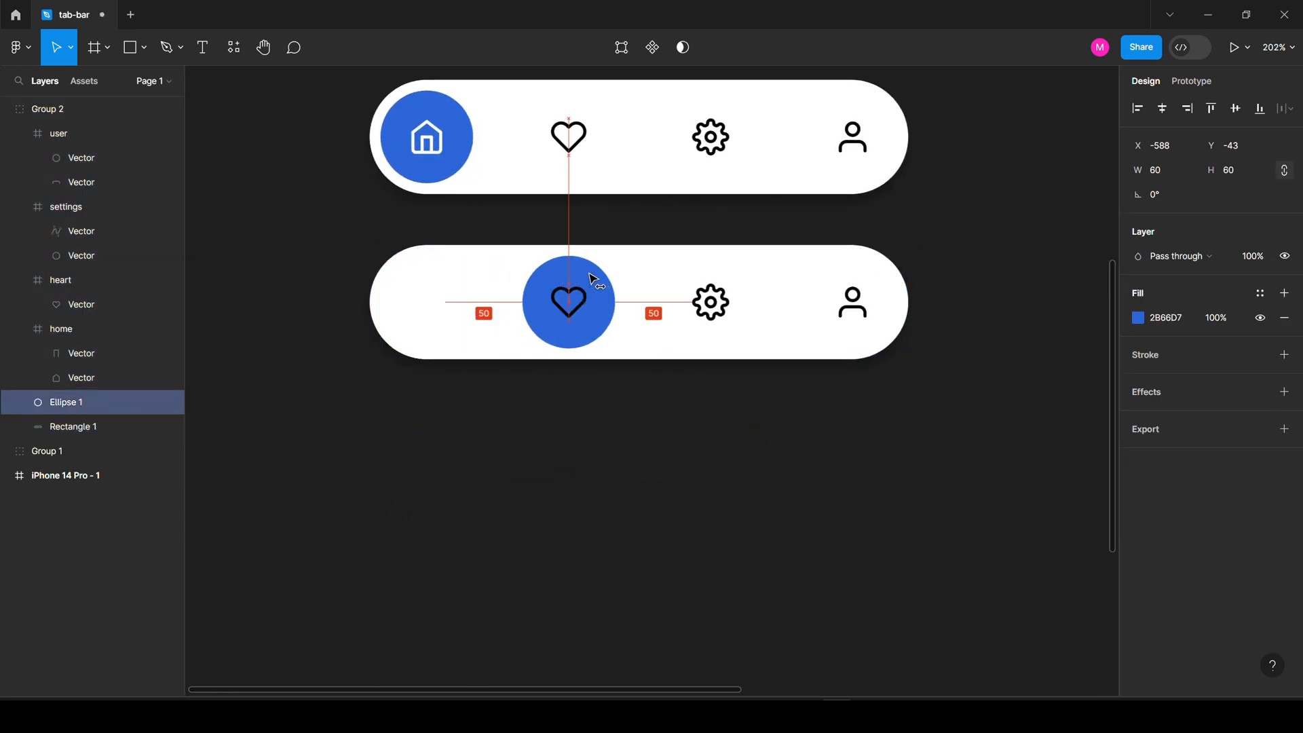
left_click(453, 292)
left_click(420, 291)
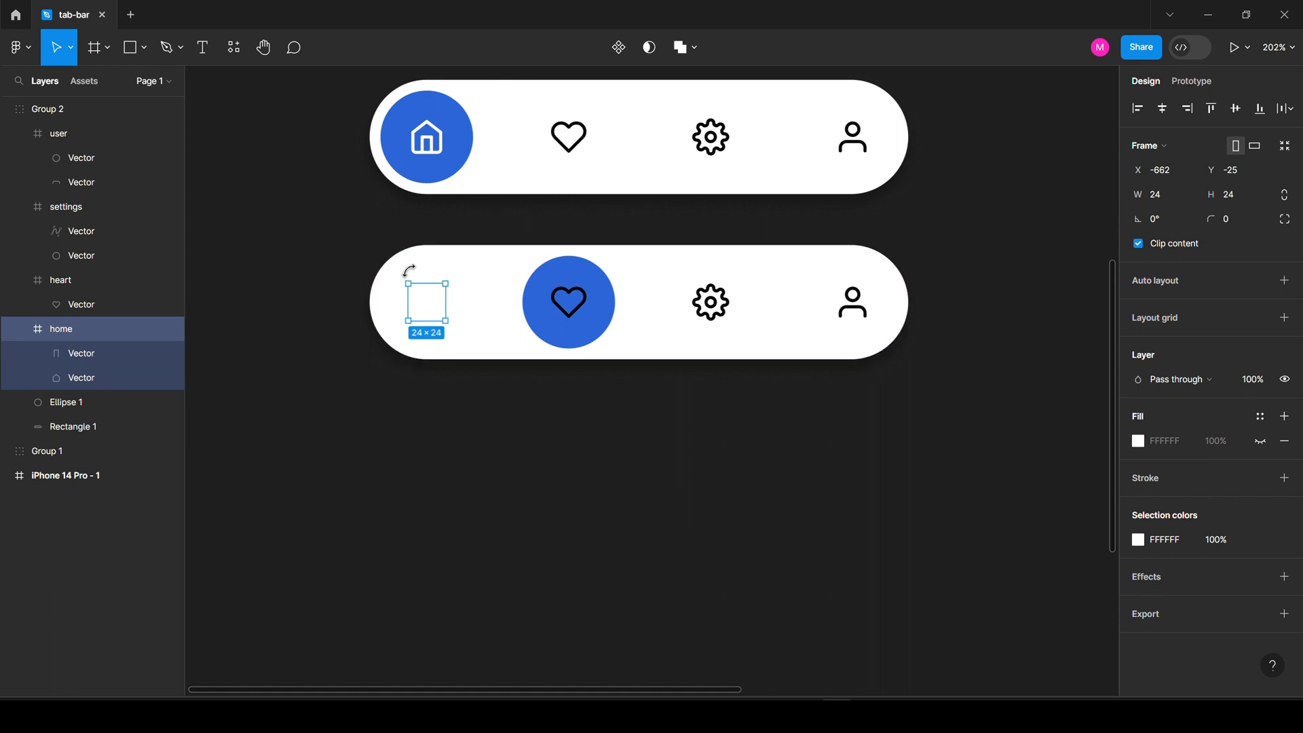
left_click(410, 271)
left_click(75, 332)
Recolour the second bar's home icon black and its heart icon white.
left_click(1139, 541)
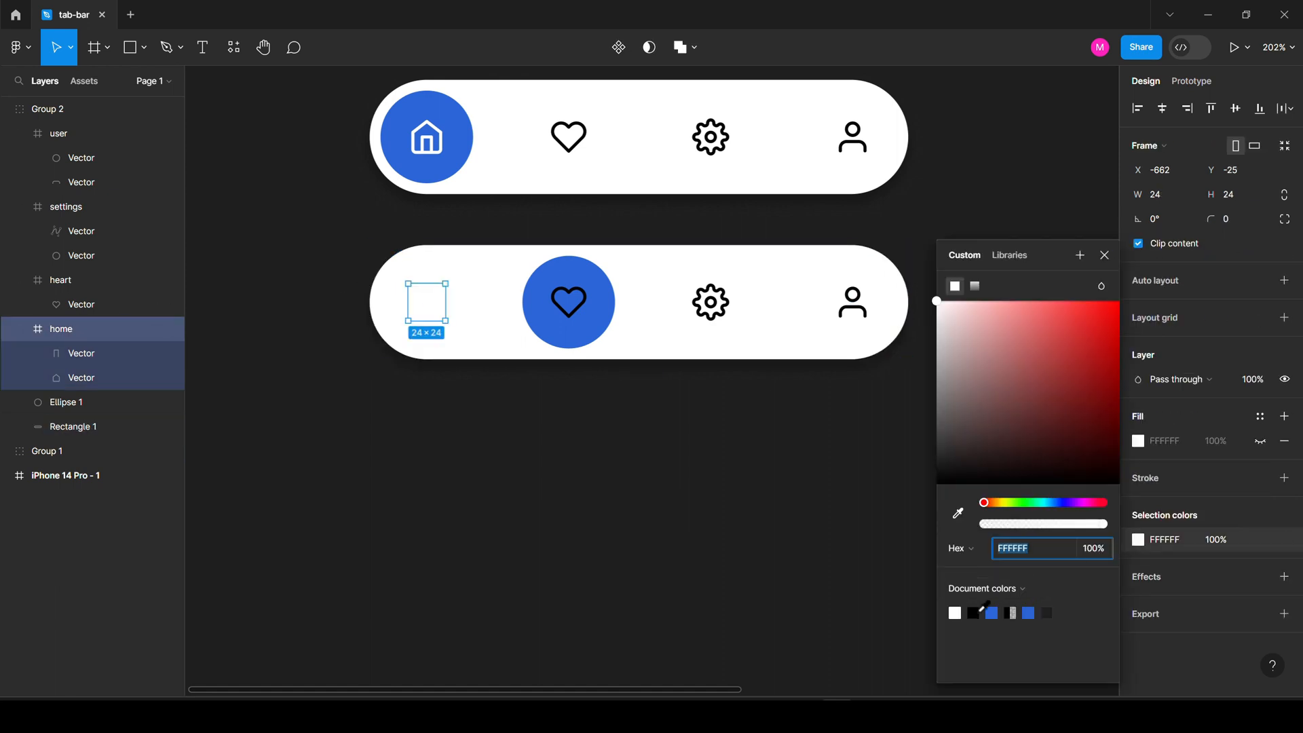
left_click(974, 611)
left_click(570, 289)
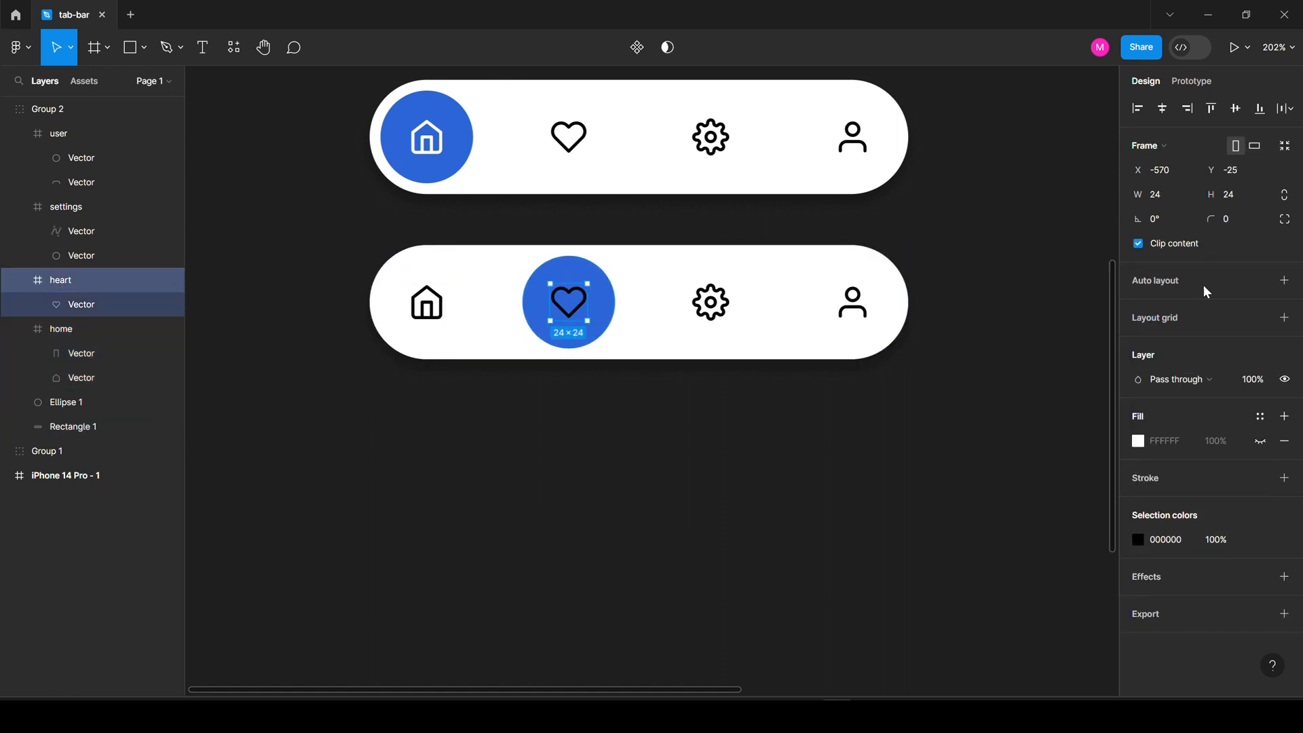
left_click(1135, 540)
left_click(955, 611)
key("Escape")
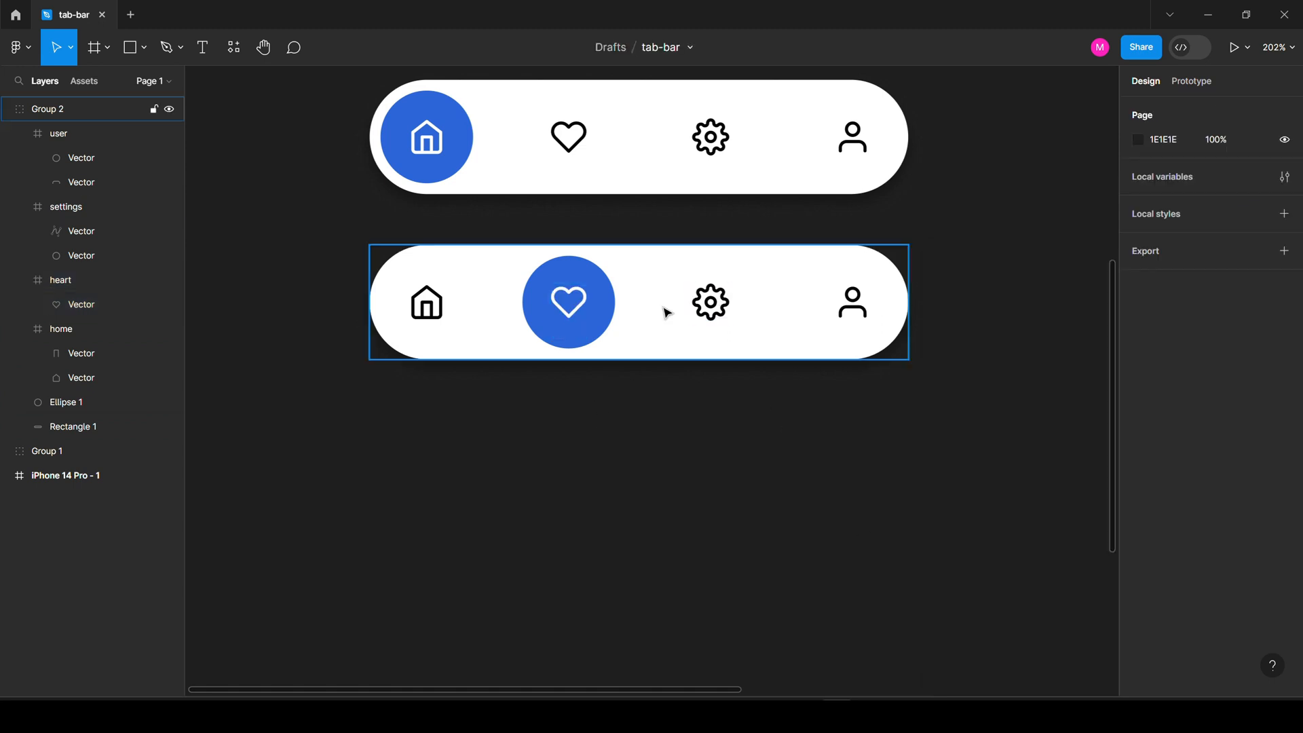
left_click(666, 308)
double_click(592, 290)
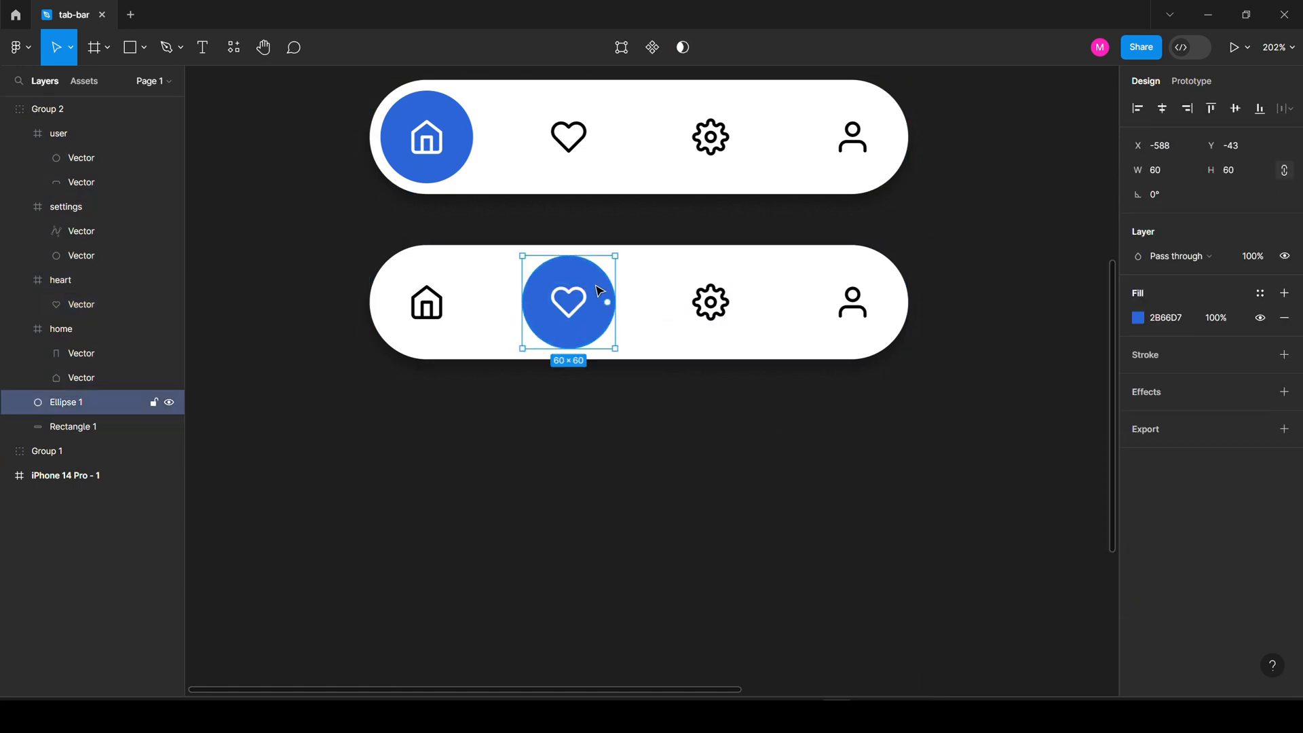
Duplicate the second tab bar below it and move the copy's blue circle onto the gear.
left_click(666, 291)
left_click_drag(666, 291, 691, 464)
double_click(606, 479)
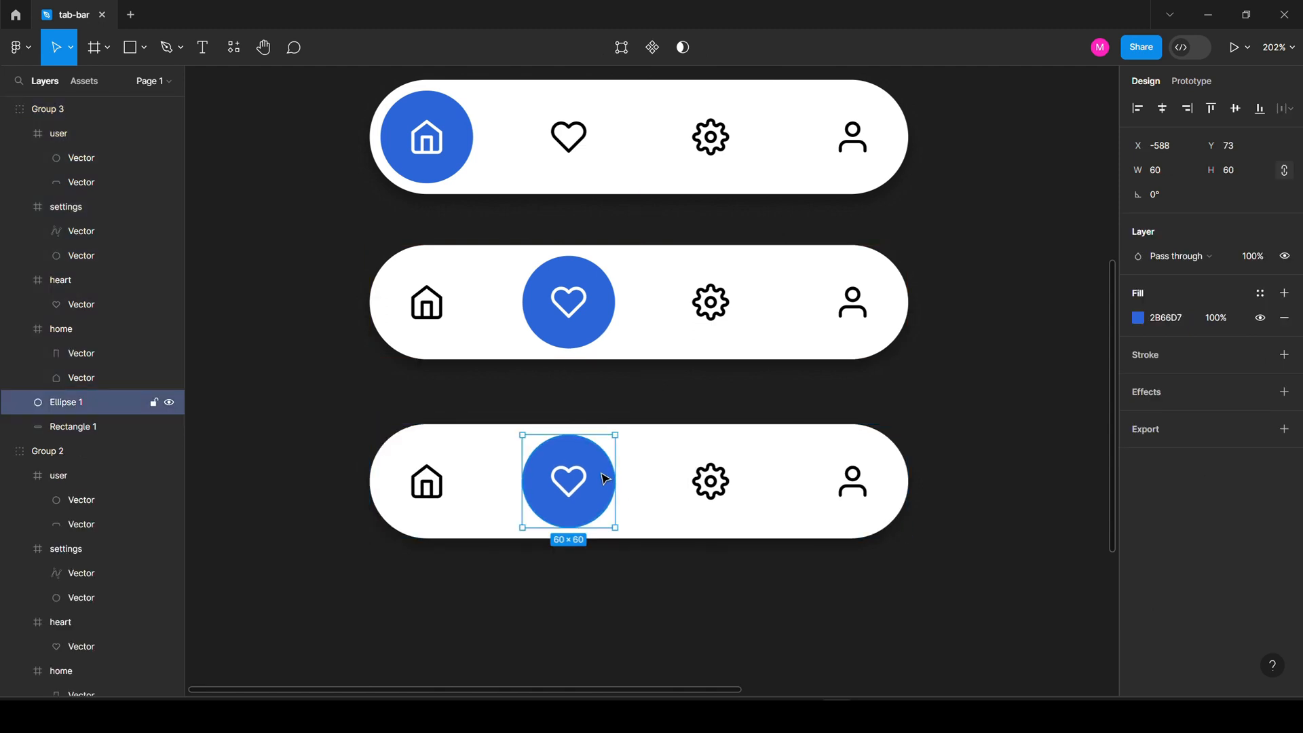
left_click(645, 401)
double_click(608, 465)
left_click_drag(608, 465, 751, 474)
In the third tab bar, make the heart icon black and the gear icon white.
left_click(564, 465)
left_click(563, 461)
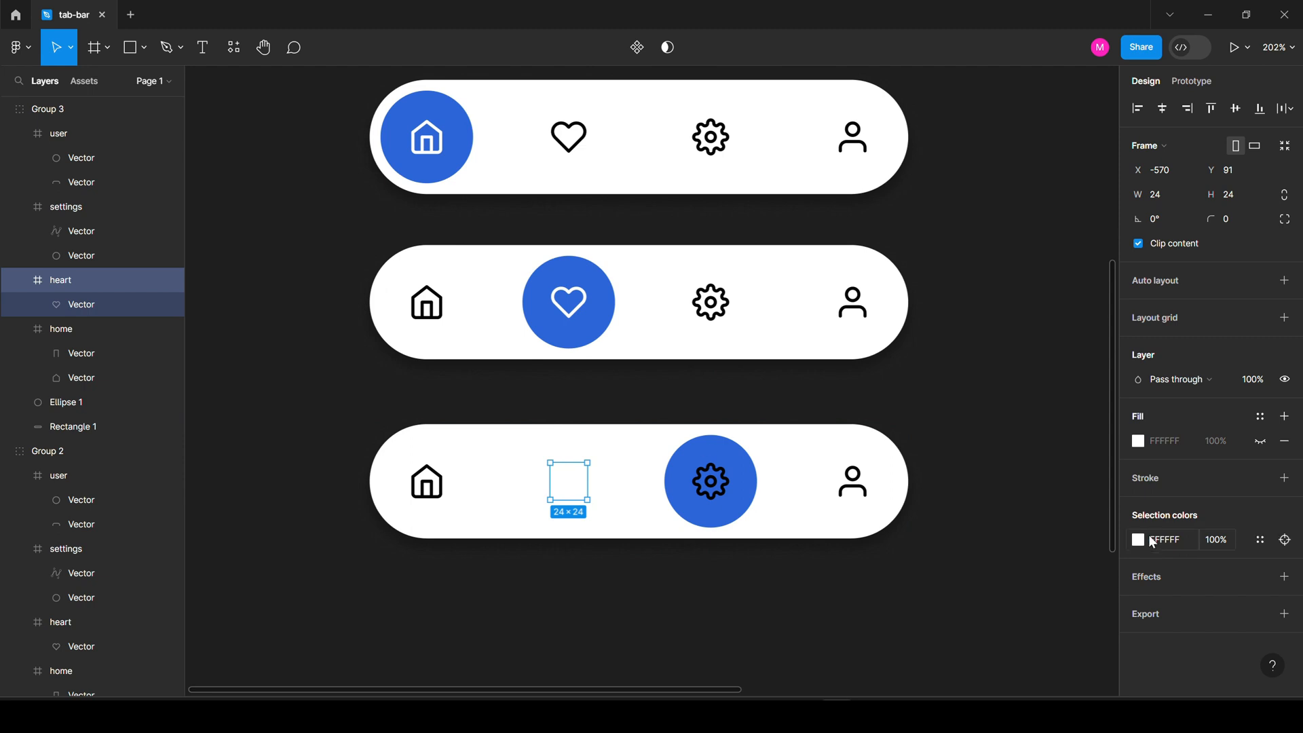
left_click(1139, 539)
left_click(972, 613)
double_click(706, 462)
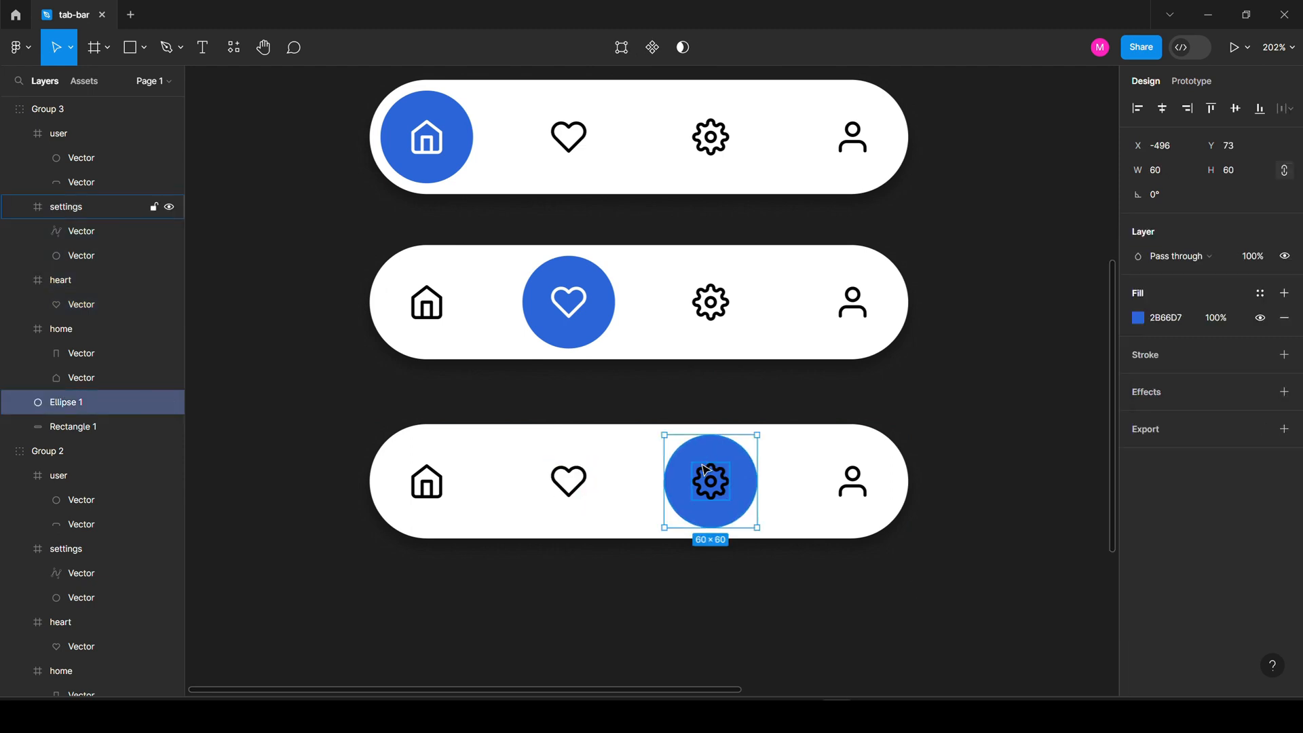
left_click(706, 469)
left_click(1138, 540)
left_click(955, 613)
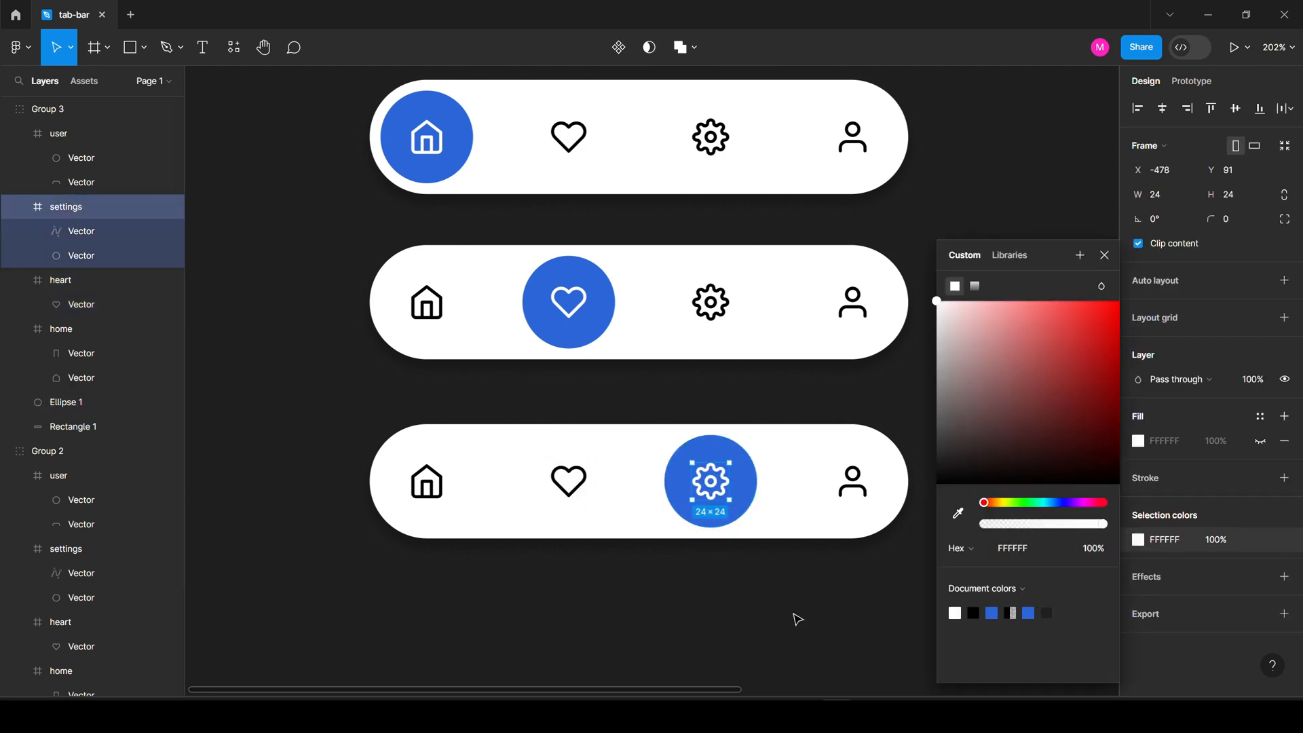
left_click(797, 619)
Duplicate the third tab bar to create a fourth one below it.
scroll(686, 414, "down", 3)
left_click(638, 277)
left_click_drag(637, 277, 602, 442)
scroll(644, 438, "down", 2)
double_click(725, 307)
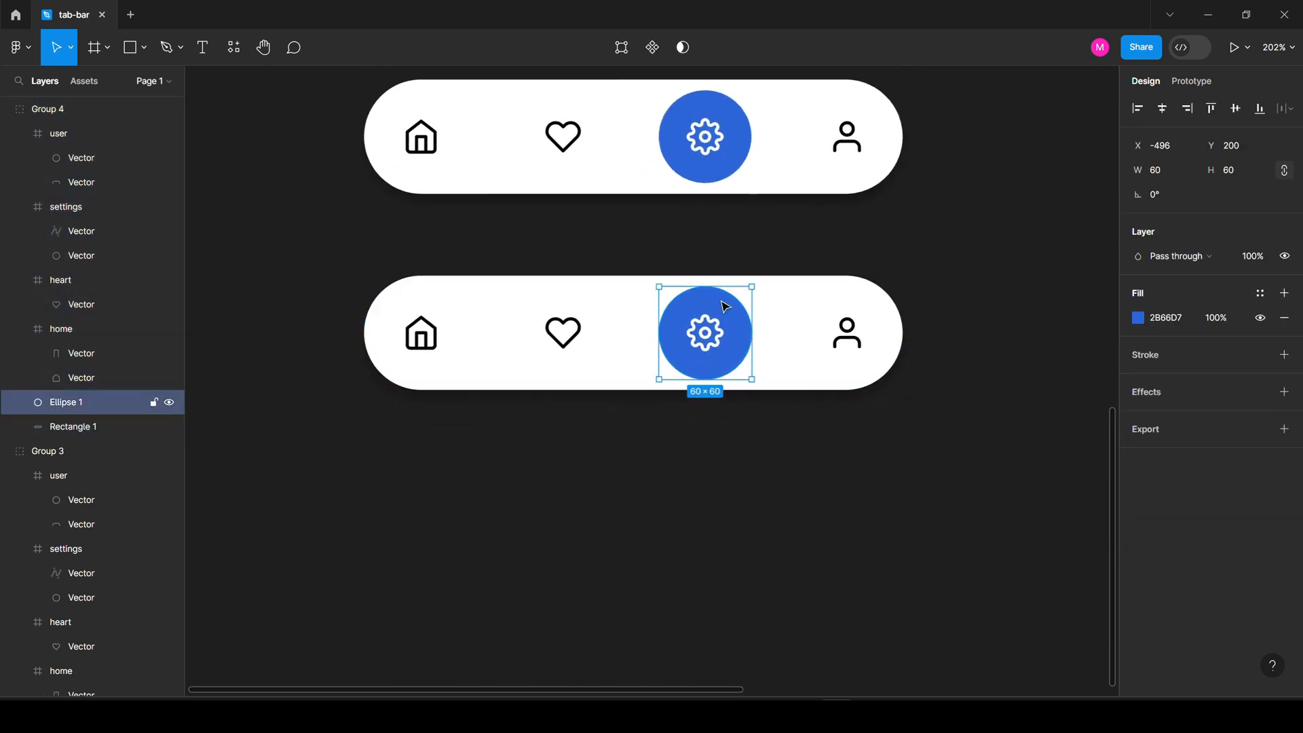
In the fourth bar, put the blue circle behind a white user icon and make the gear black.
left_click_drag(725, 306, 882, 316)
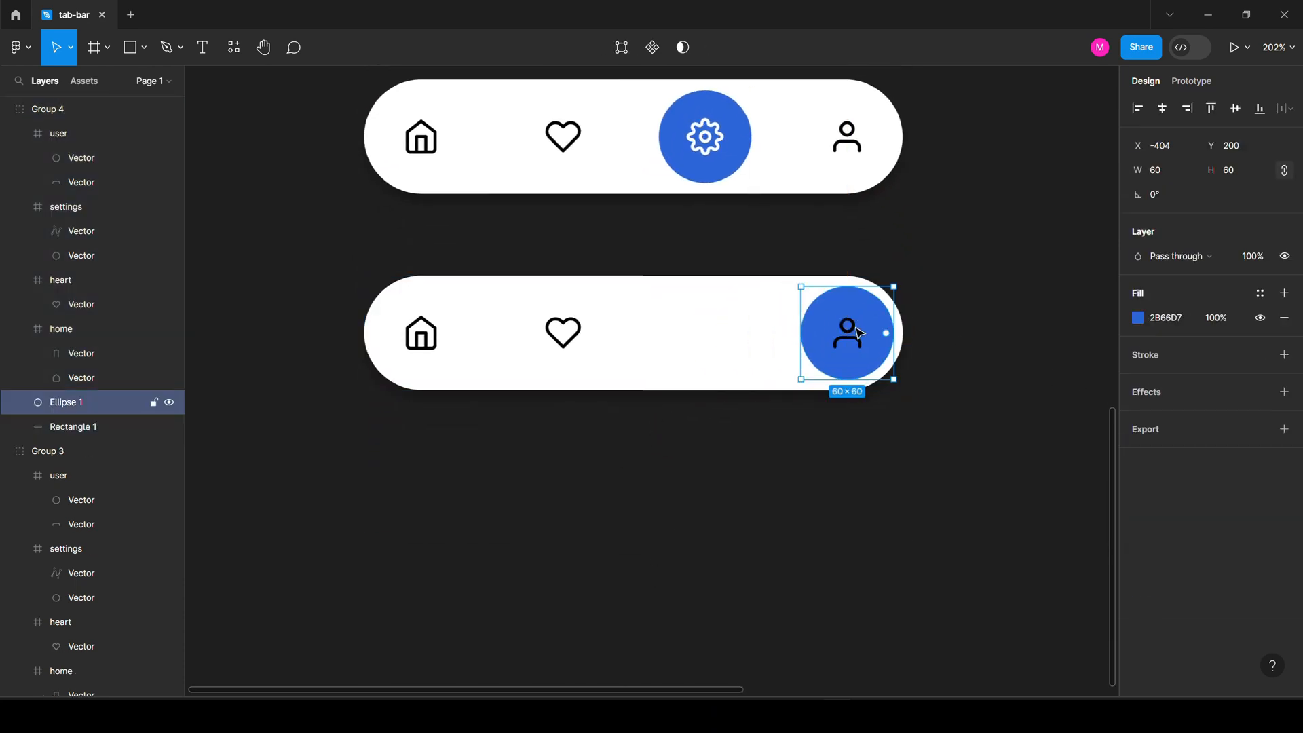
left_click(858, 332)
left_click(1139, 564)
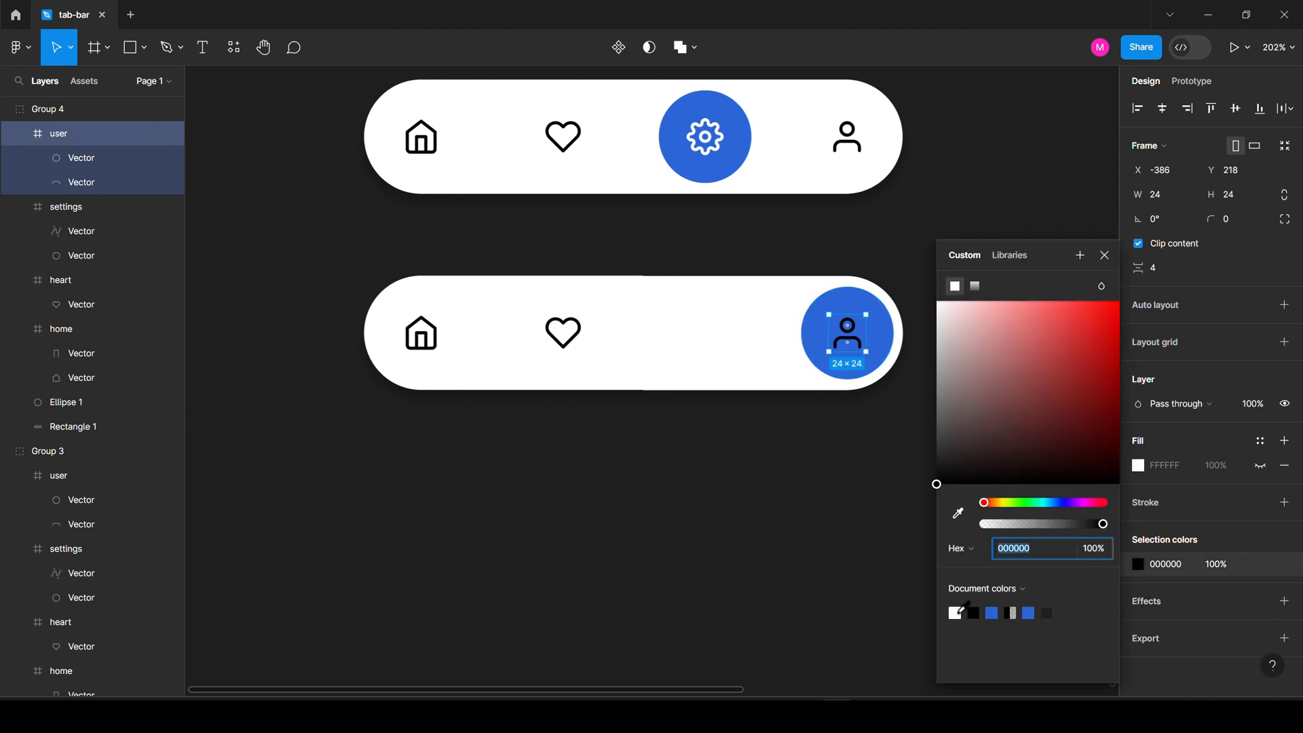
left_click(690, 305)
left_click(706, 333)
left_click(1138, 539)
left_click(973, 613)
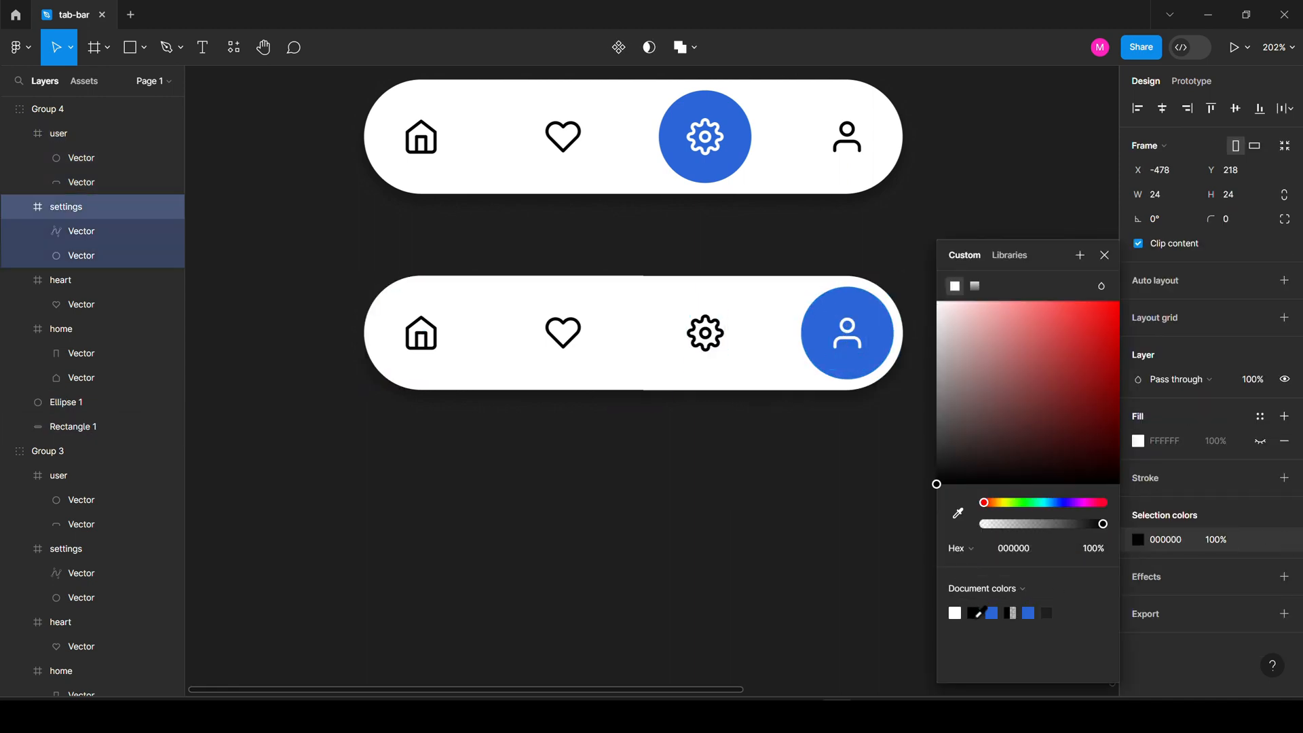
left_click(713, 518)
Select all four tab bars and bring up the spacing options.
scroll(942, 372, "down", 5)
left_click_drag(773, 374, 632, 513)
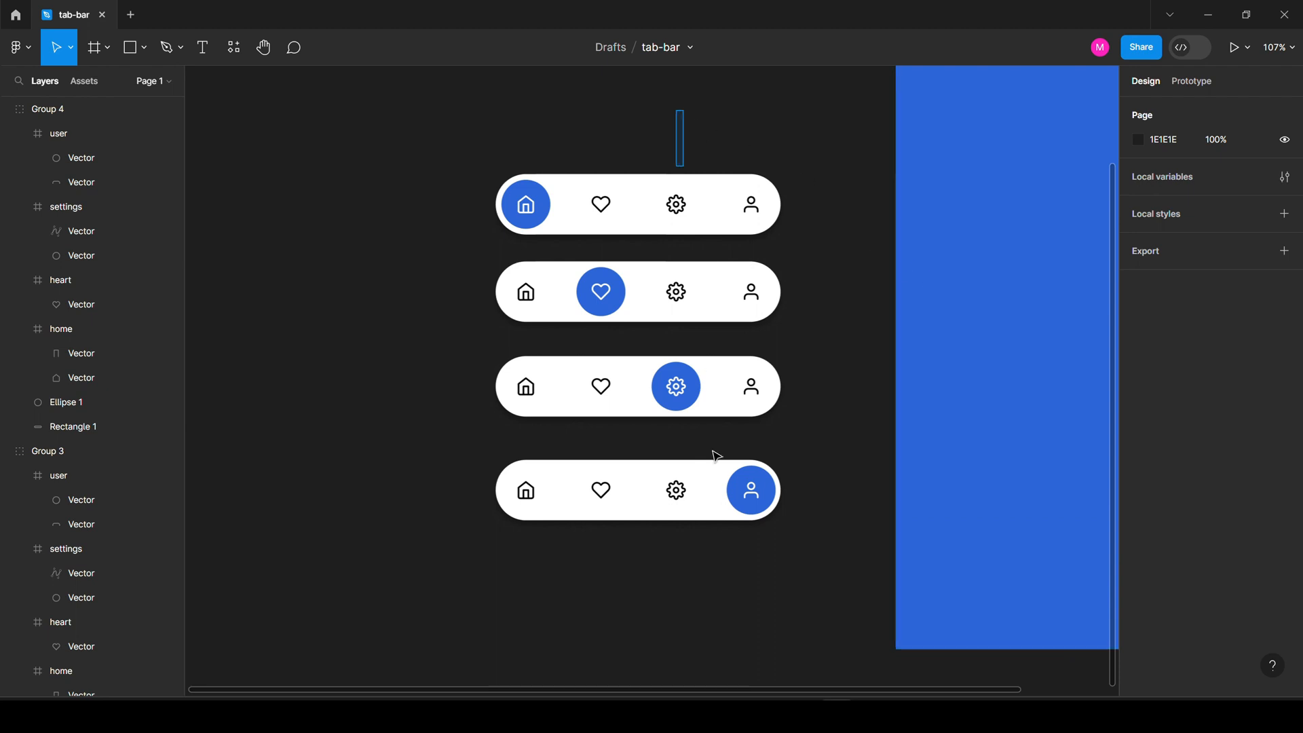
key("ctrl+a")
left_click(1285, 108)
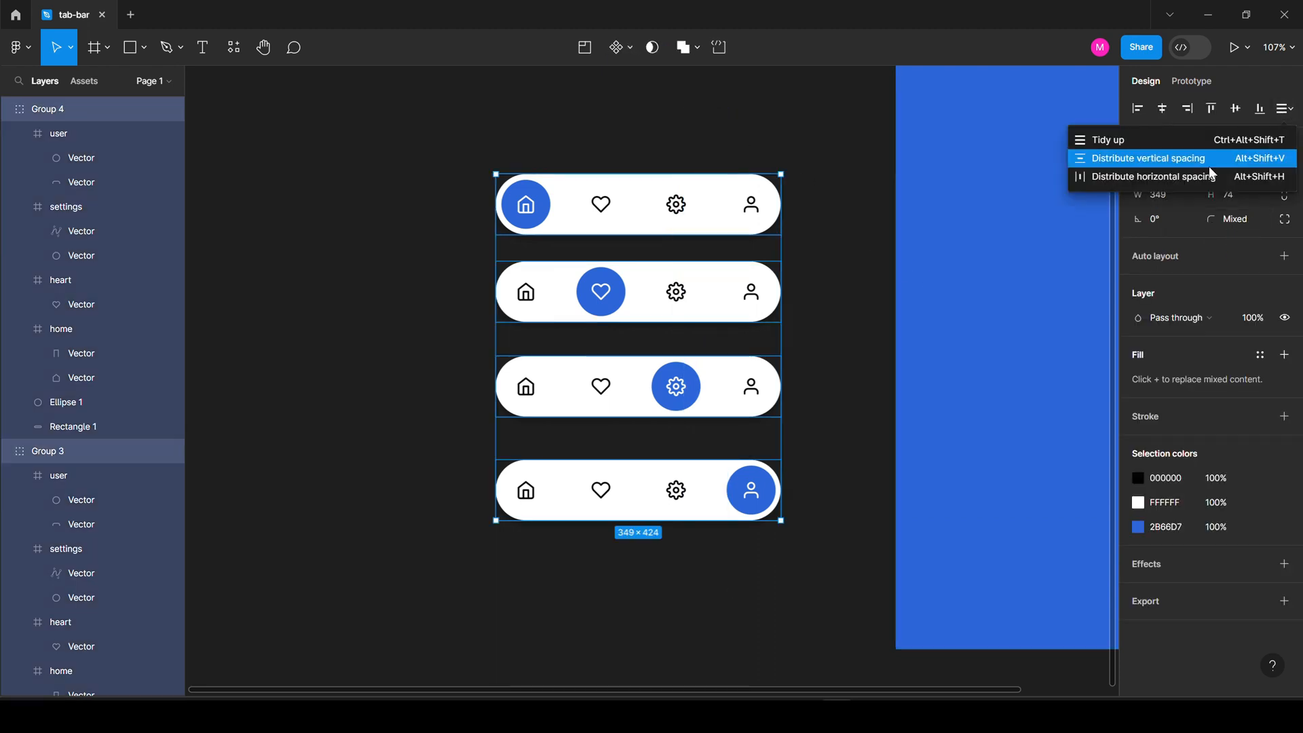
Tidy up the four tab bars into even spacing and check each bar's blue circle.
left_click(1149, 141)
left_click(801, 252)
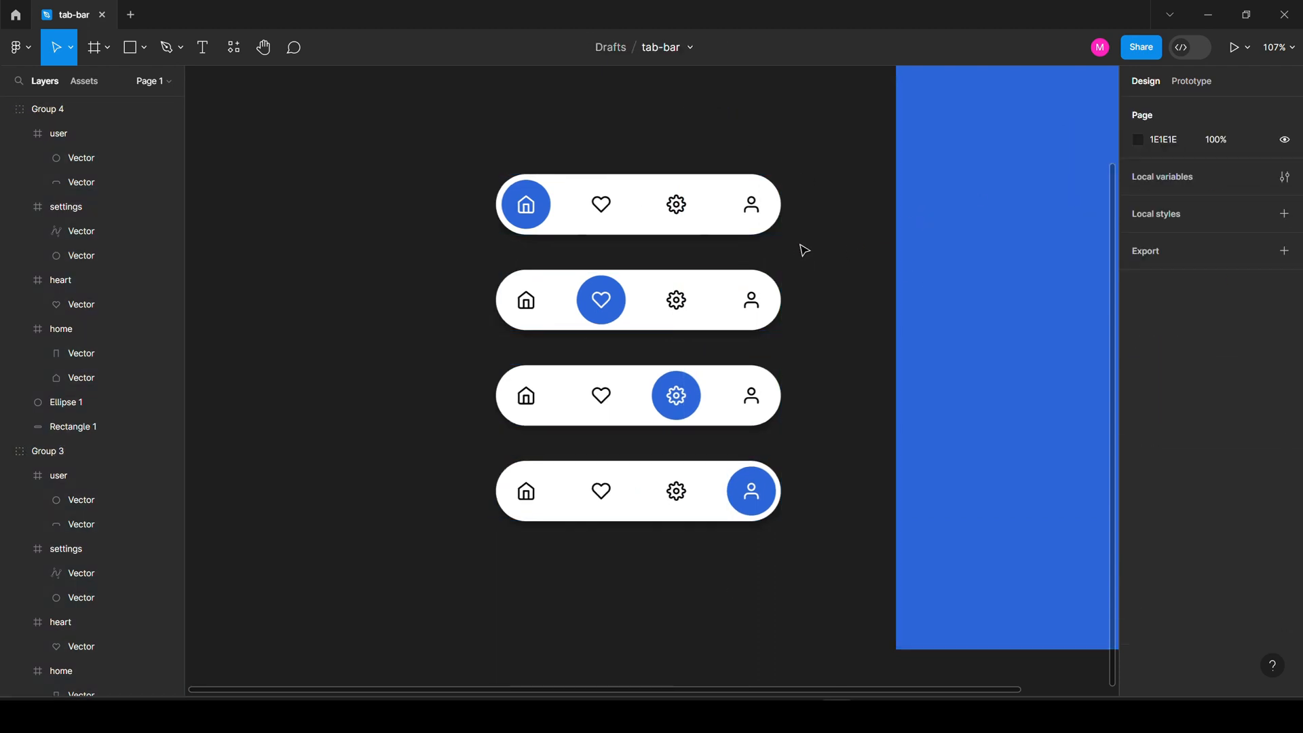
double_click(548, 202)
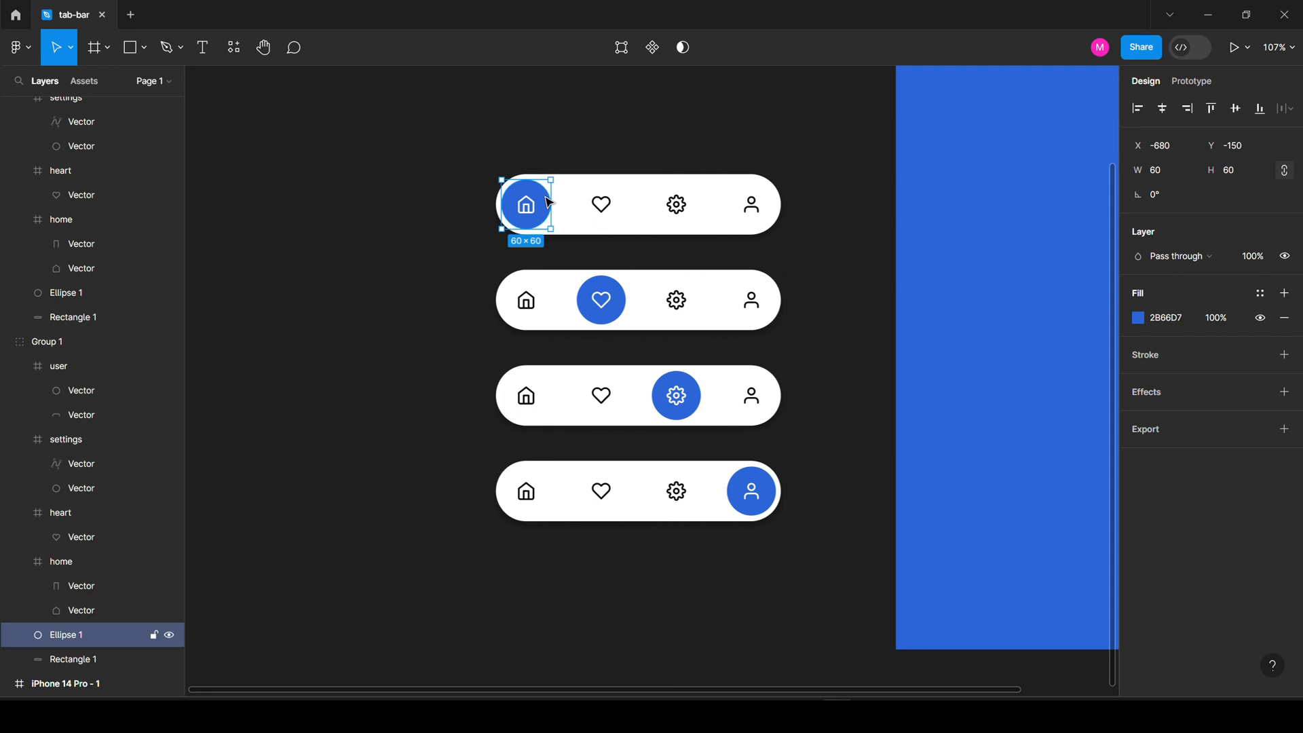
left_click(619, 303)
left_click(689, 406)
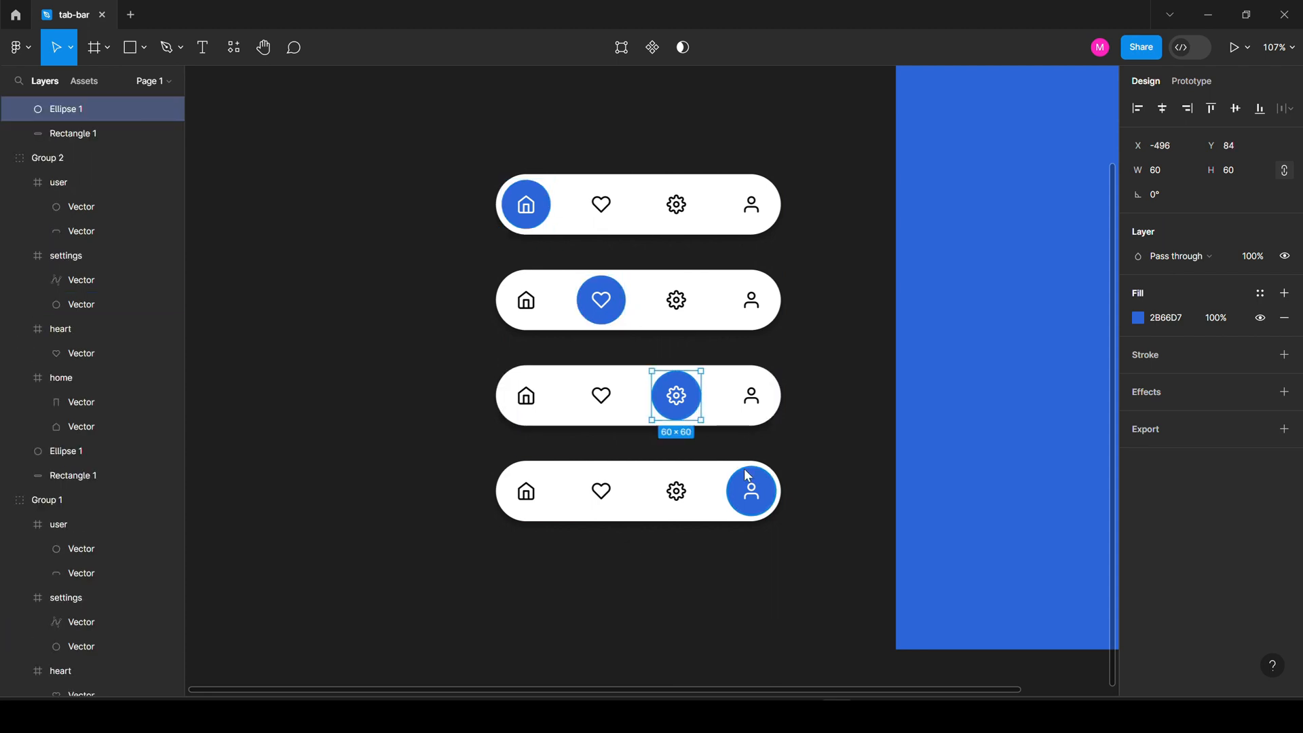
left_click(747, 475)
left_click(691, 208)
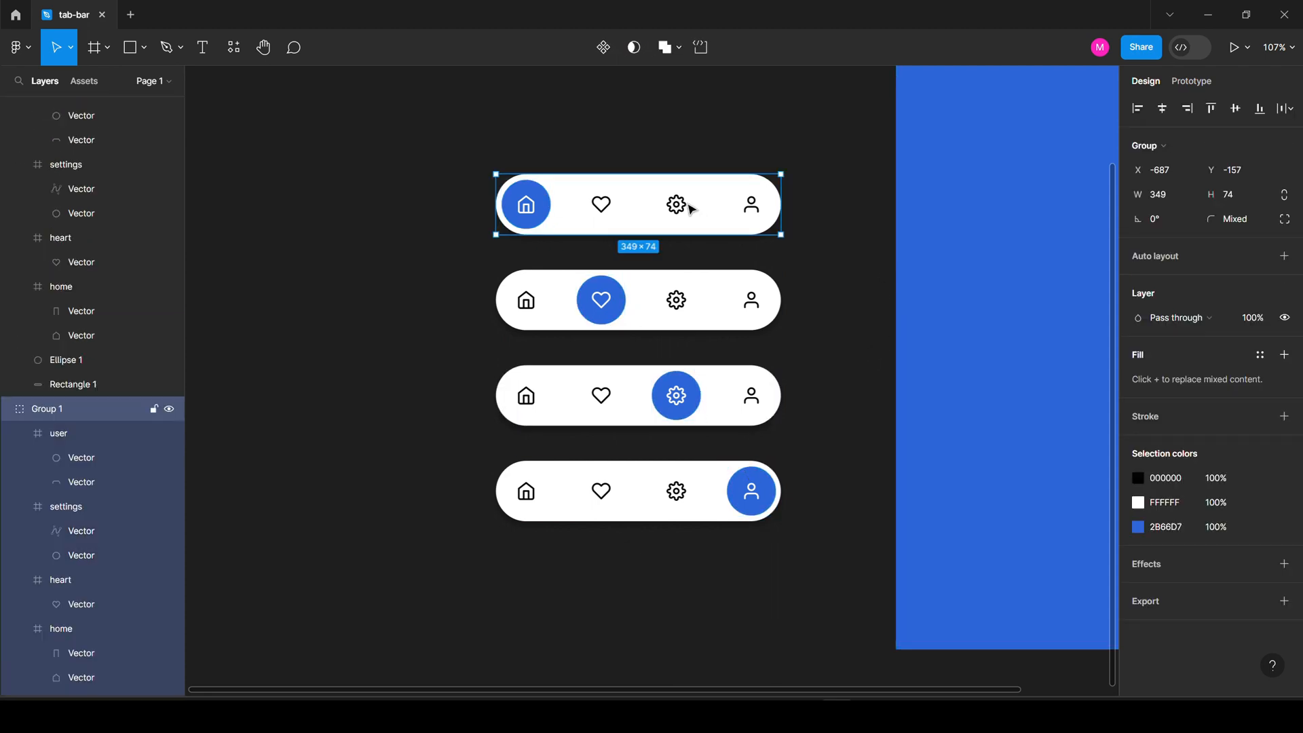
Collapse Groups 1 through 4 in the Layers panel.
scroll(93, 204, "up", 5)
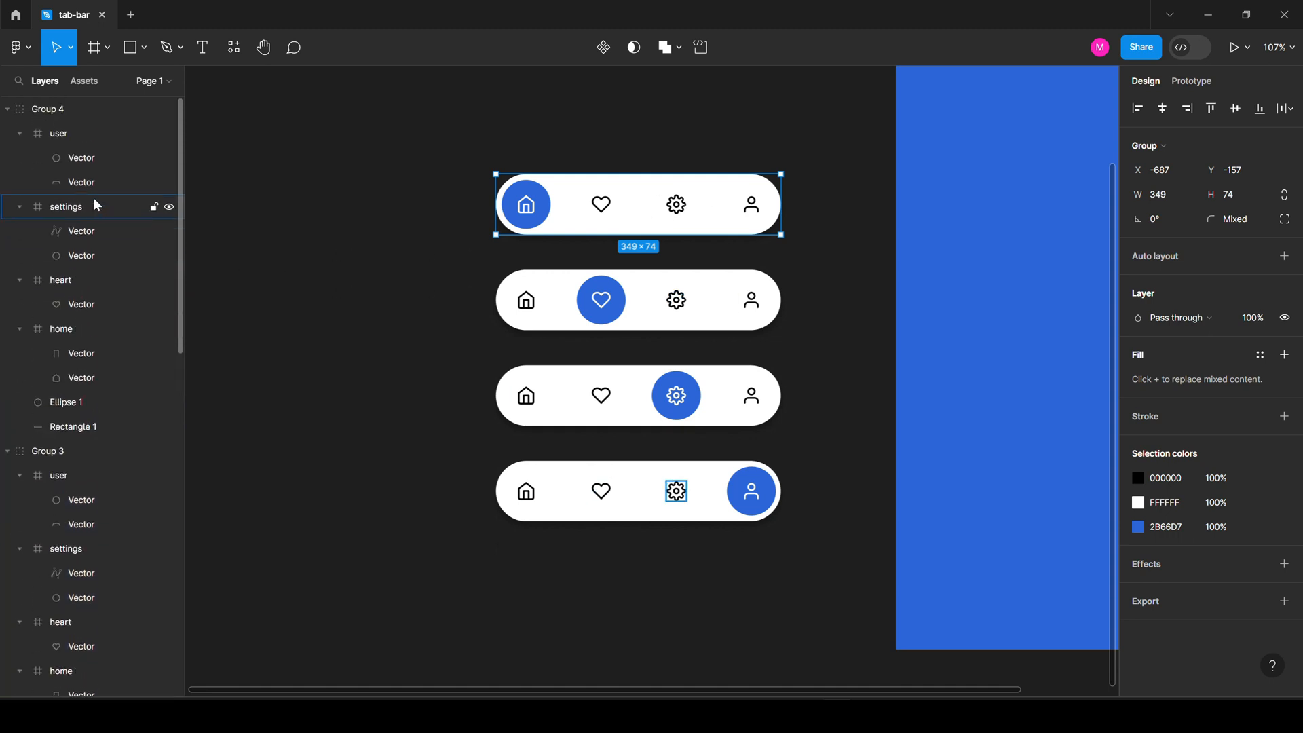
left_click(8, 110)
left_click(8, 133)
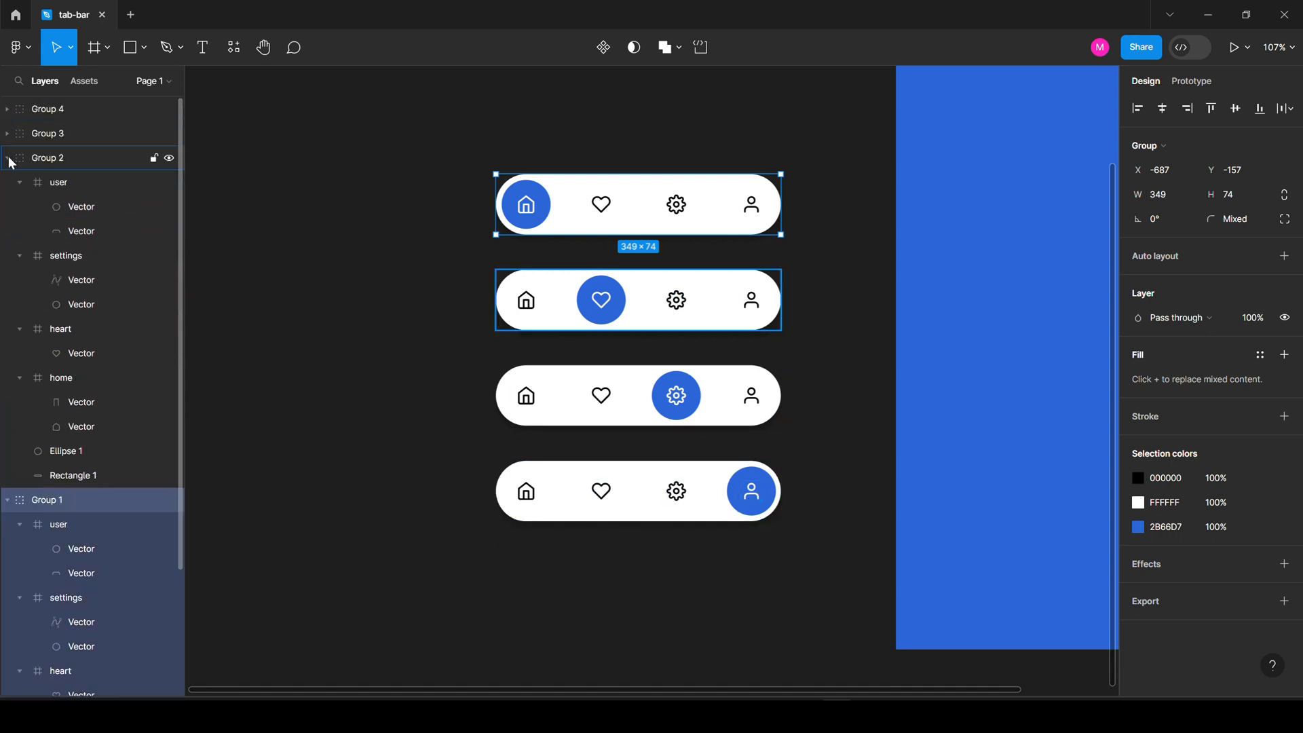
left_click(7, 158)
left_click(7, 182)
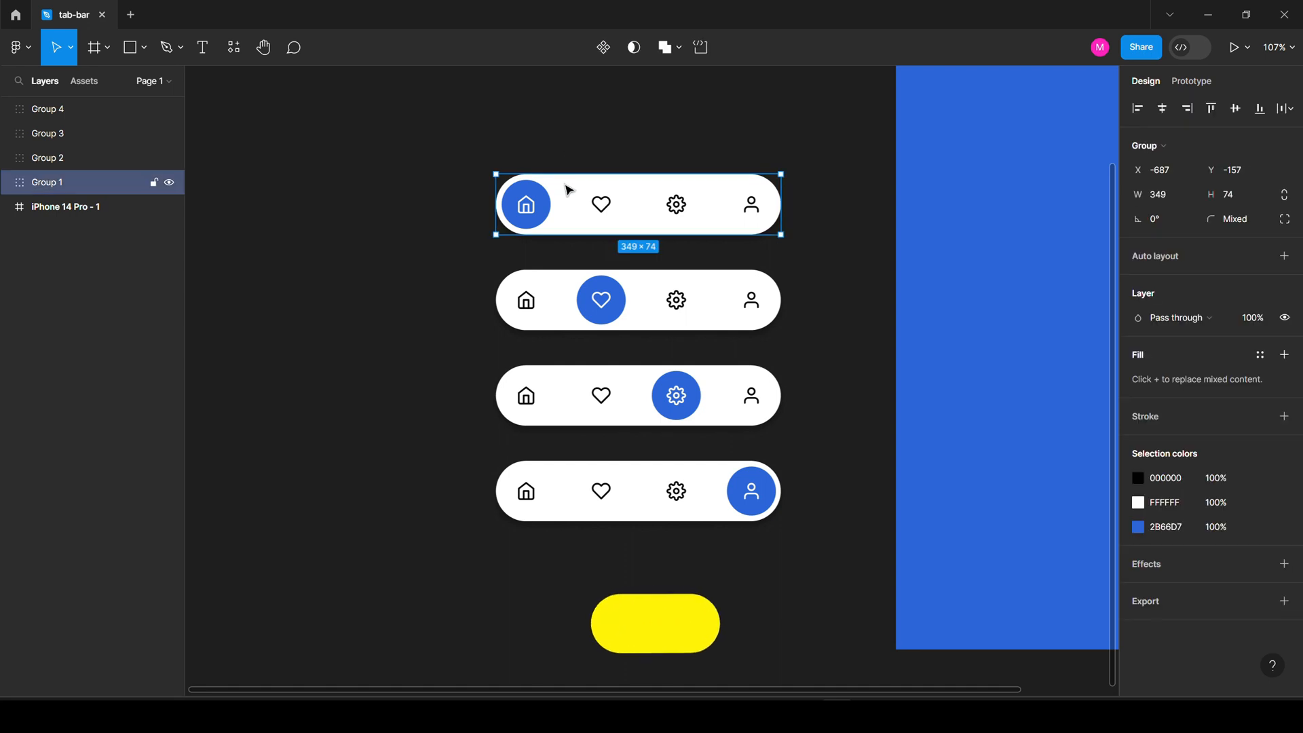
Rename Group 1 to 'Home' and Group 2 to 'Fav'.
double_click(50, 181)
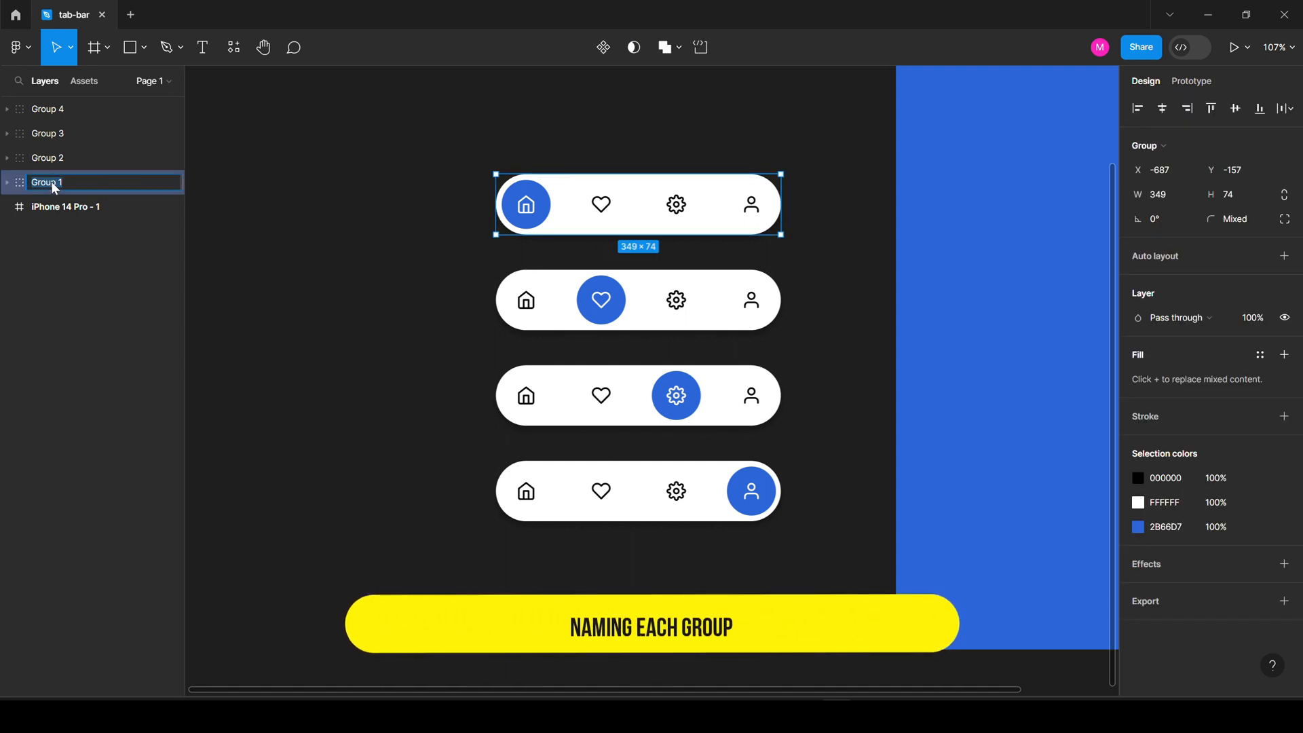
type("Home")
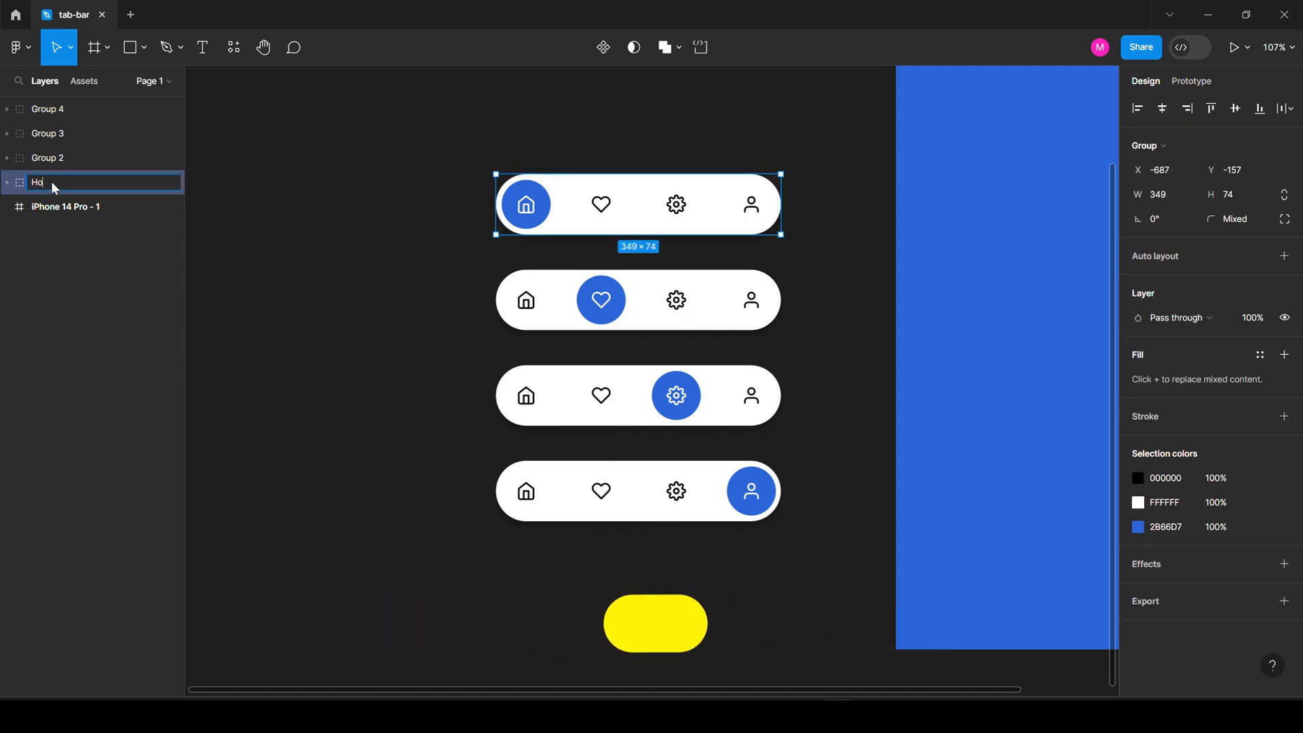
key("Return")
left_click(47, 158)
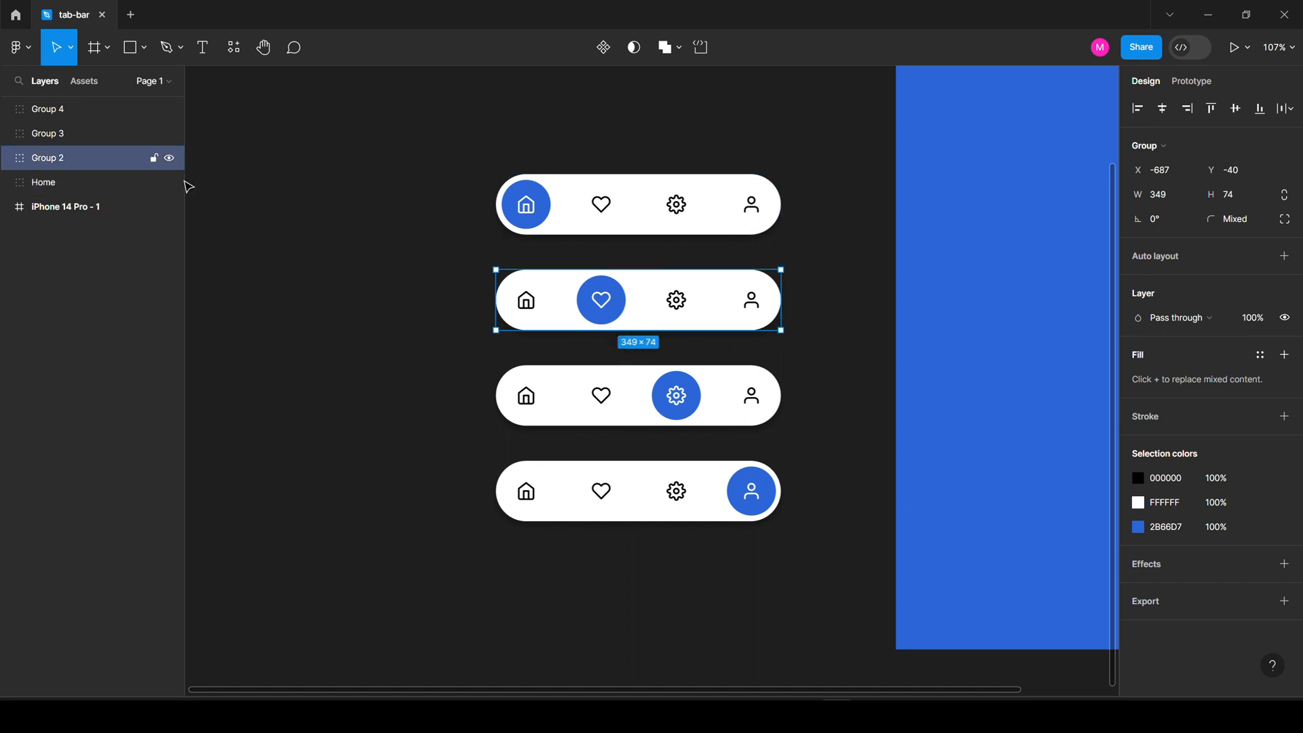
double_click(39, 158)
type("Fav")
left_click(358, 265)
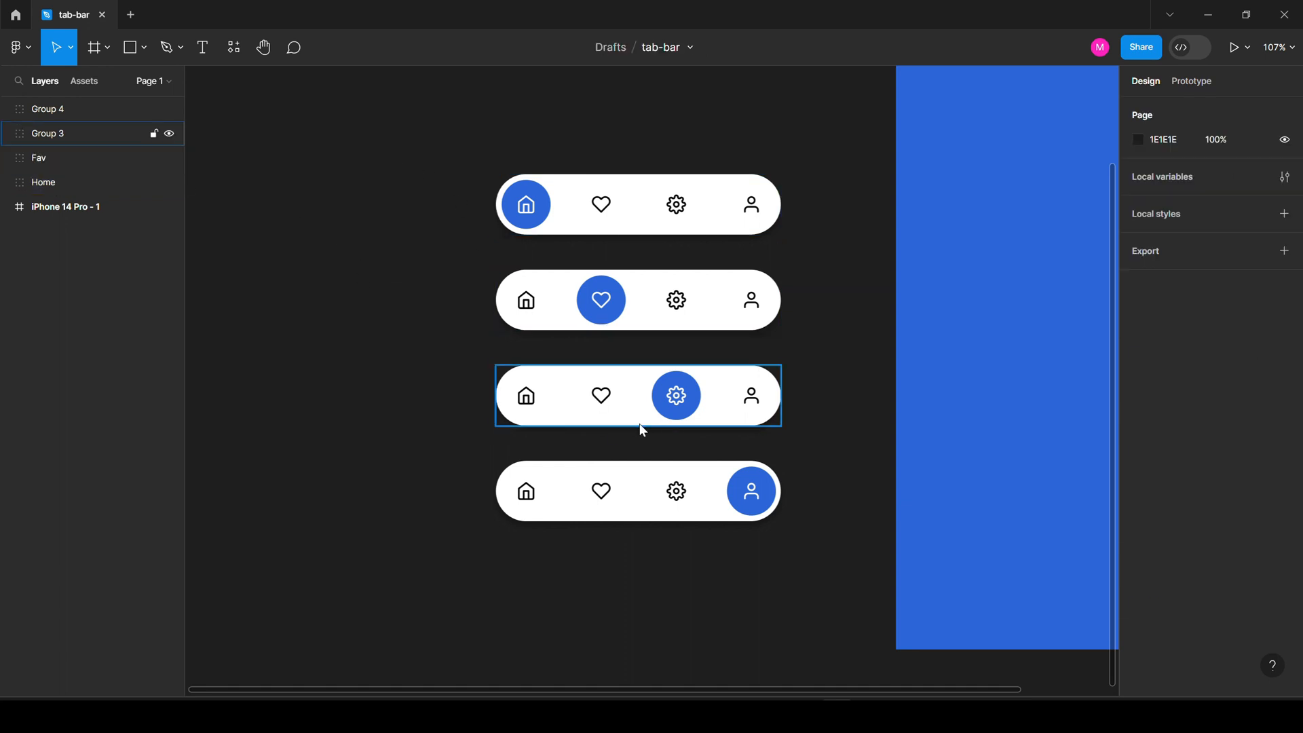
Rename Group 3 to 'Settings' and Group 4 to 'User'.
left_click(640, 427)
double_click(50, 136)
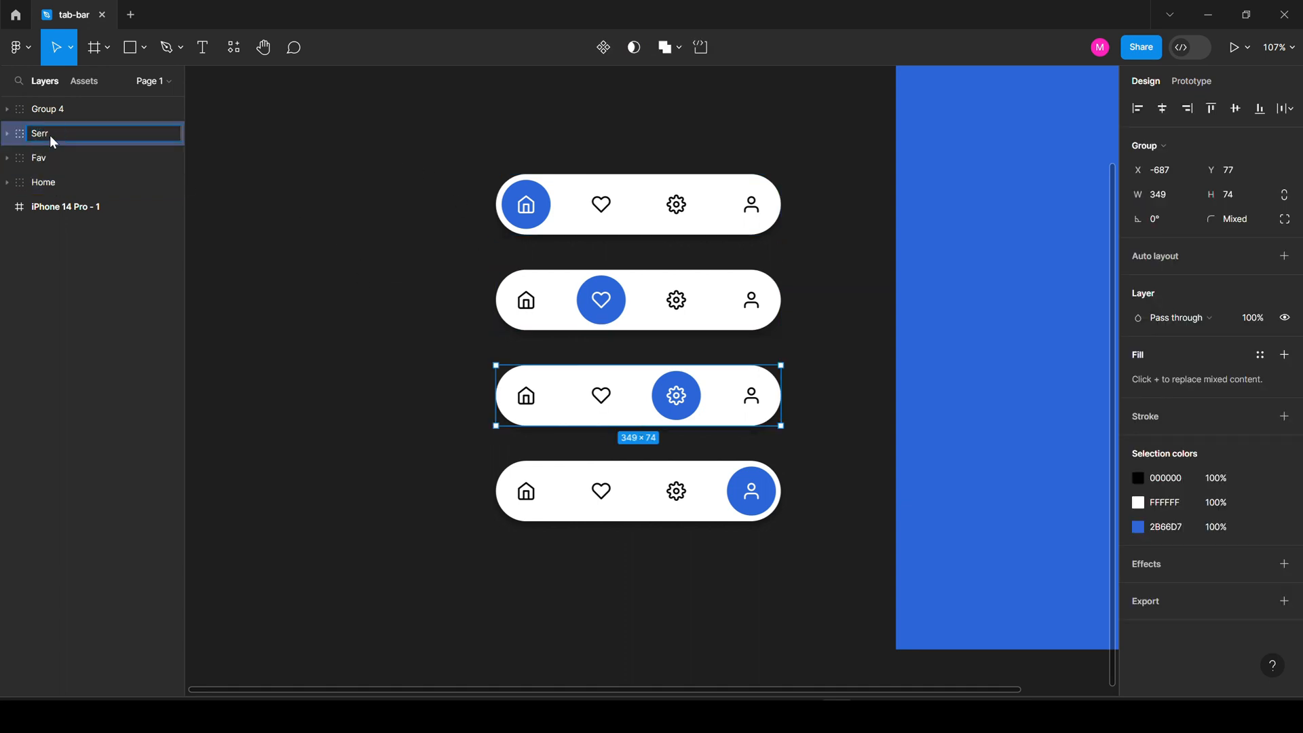
type("Settings")
key("Return")
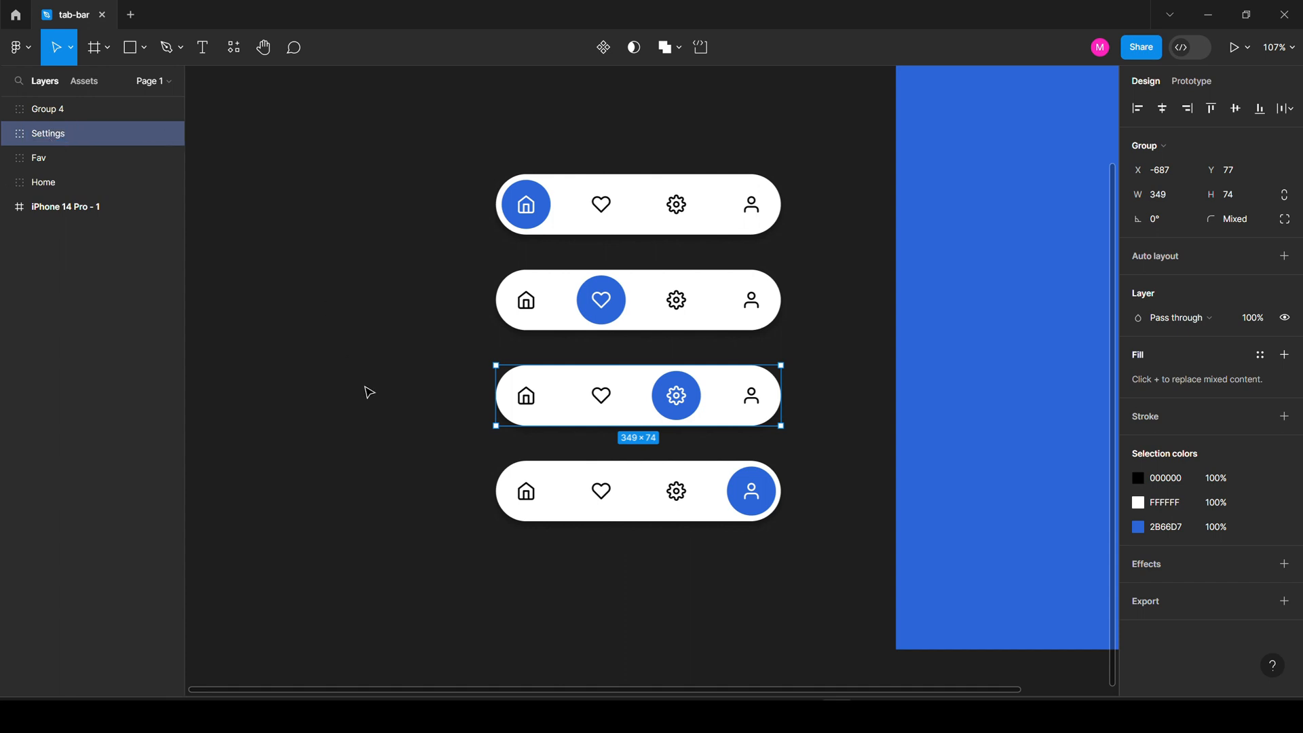
left_click(531, 477)
double_click(51, 106)
type("U")
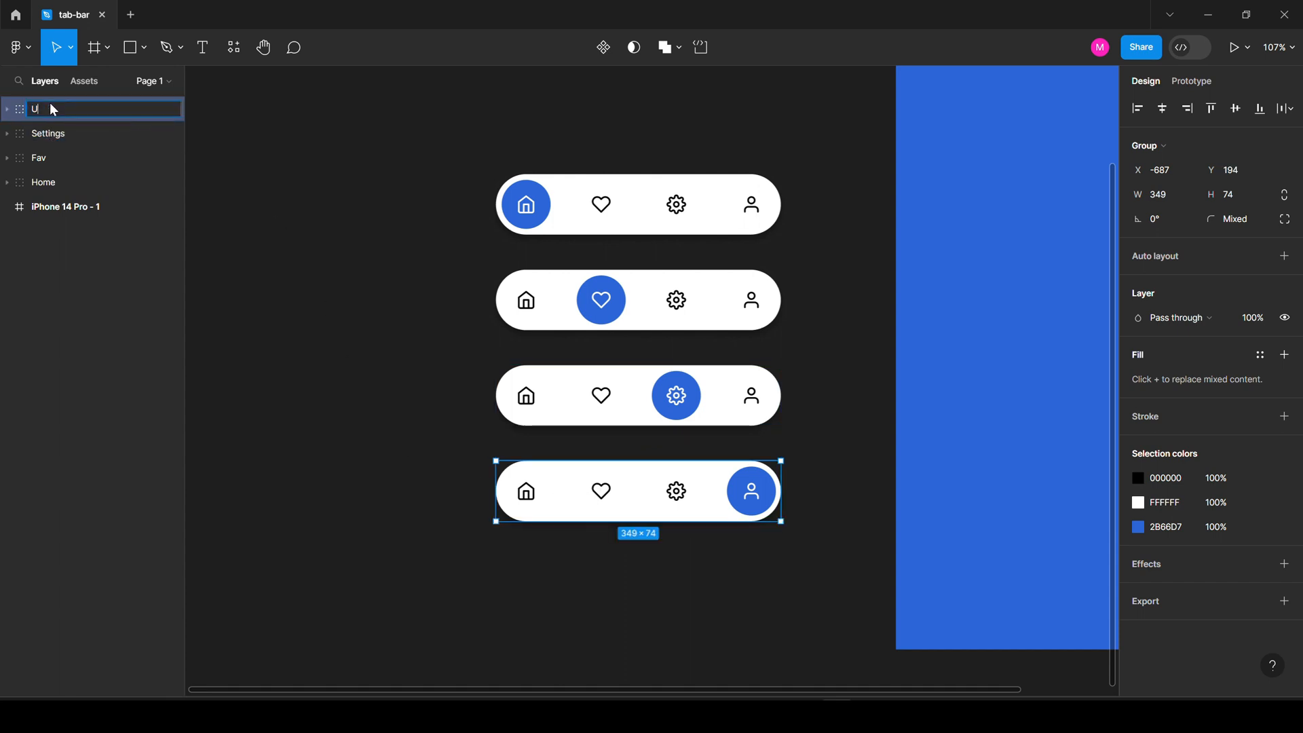
type("ser")
key("Return")
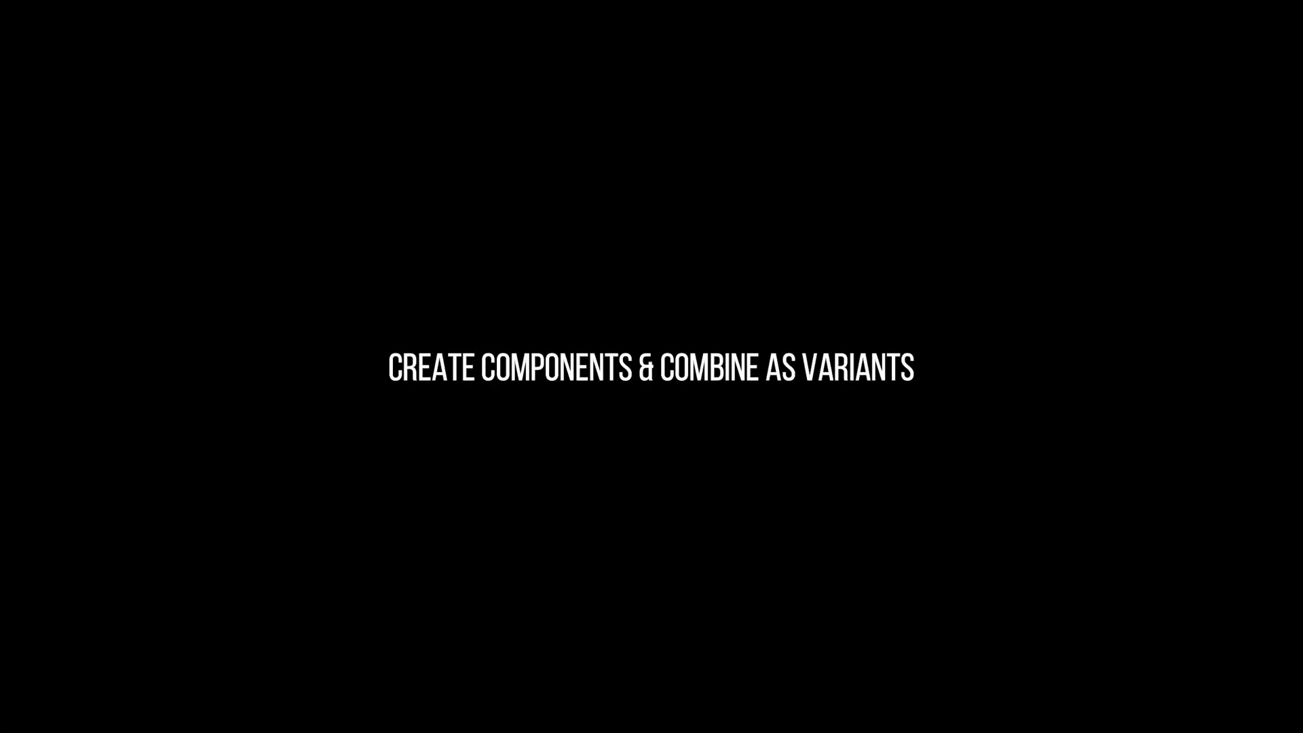
left_click(611, 212)
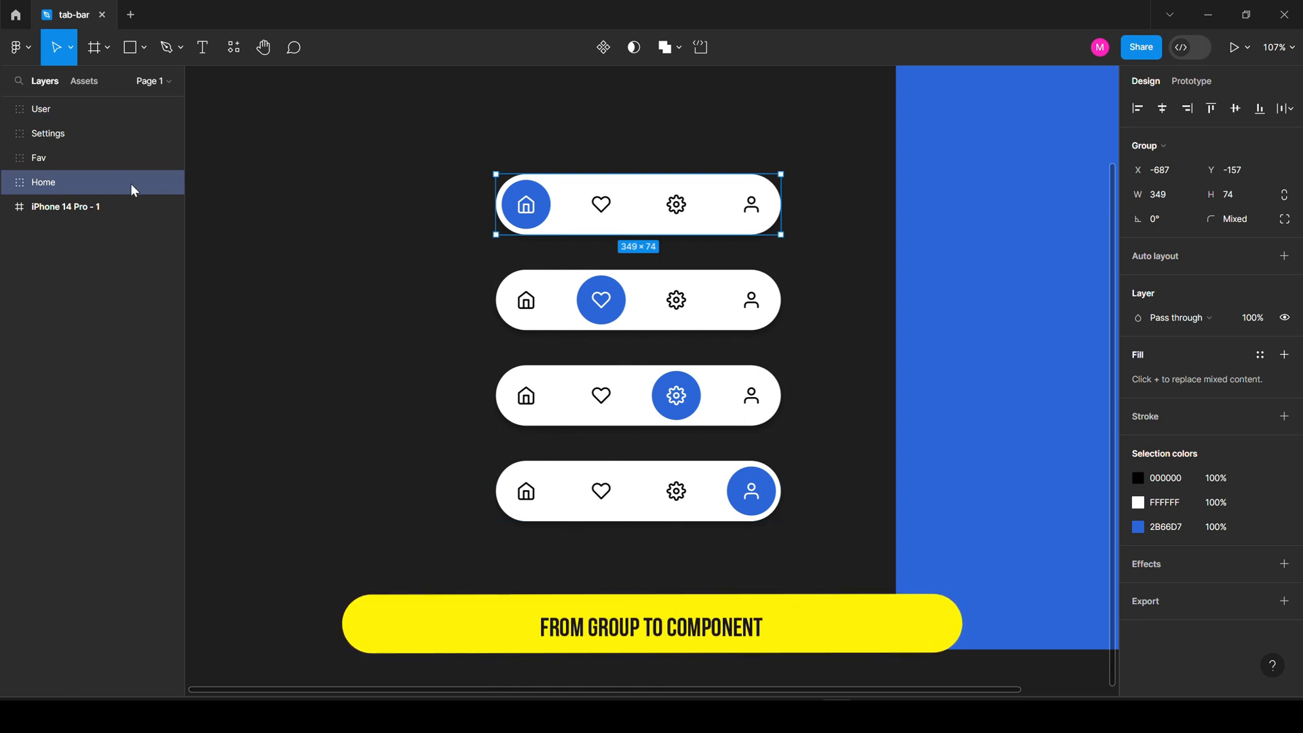
Turn the Home and Fav groups into components.
right_click(112, 186)
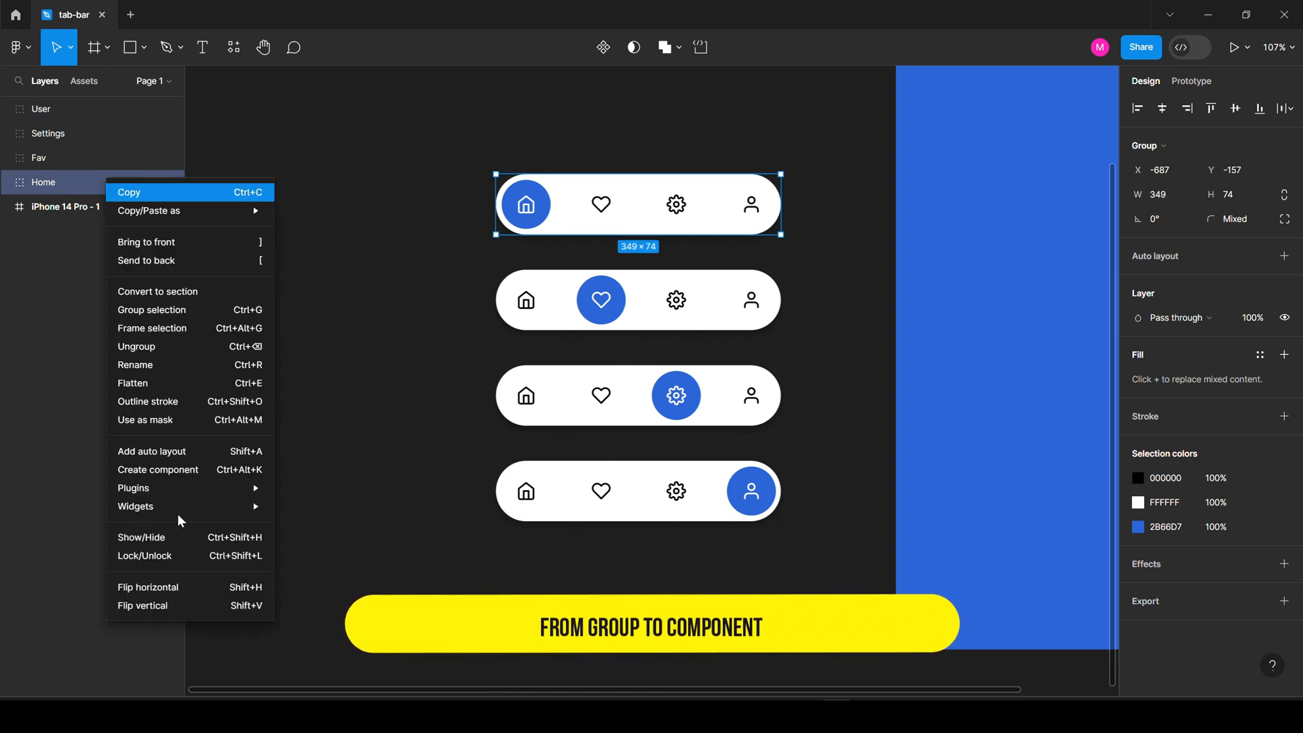
left_click(234, 471)
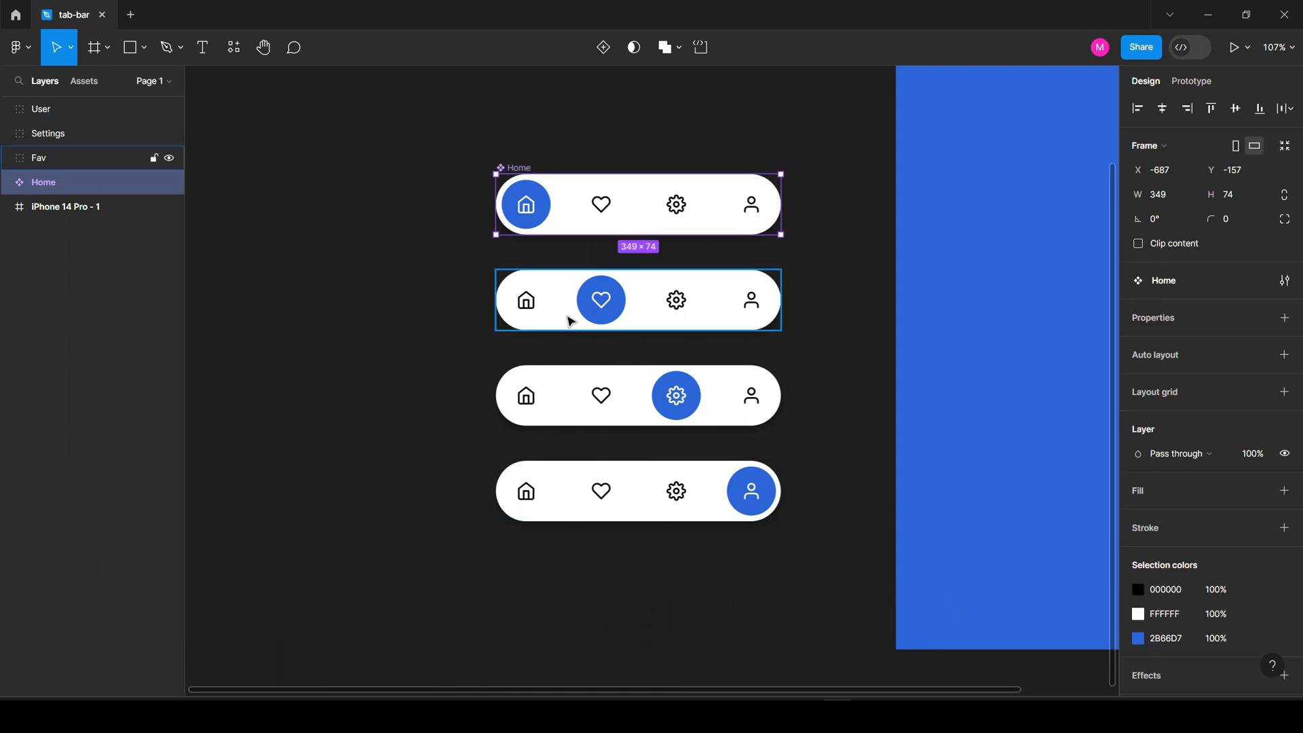
left_click(102, 158)
right_click(104, 167)
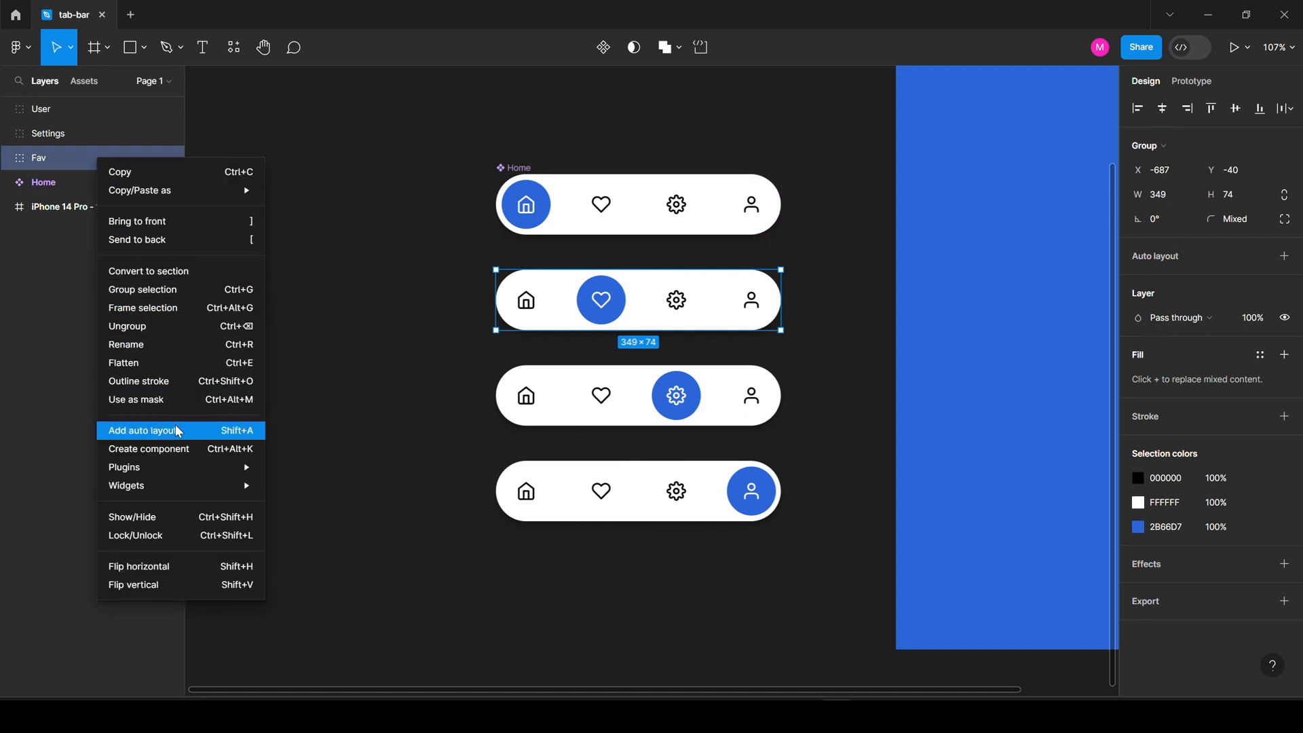
left_click(163, 447)
Turn the Settings and User groups into components, then select all four together.
left_click(641, 400)
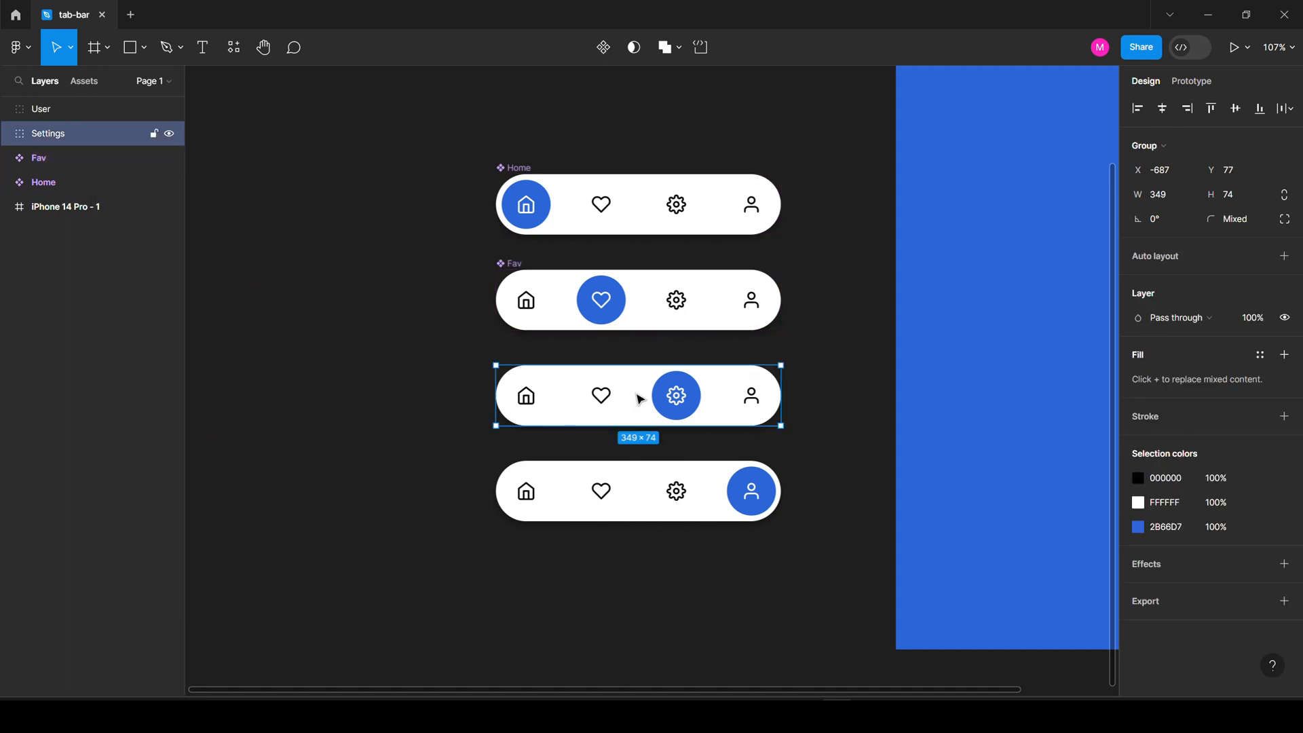
right_click(84, 134)
left_click(161, 416)
left_click(596, 486)
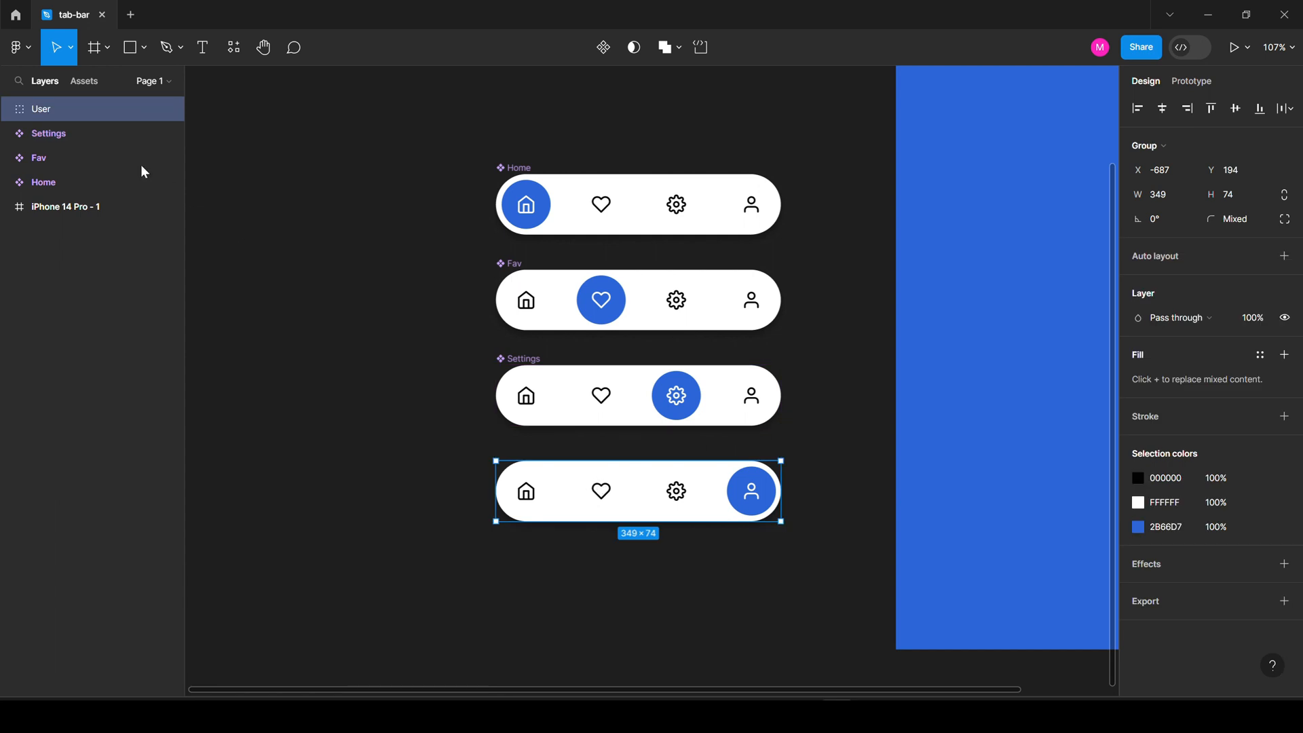
right_click(88, 110)
left_click(165, 396)
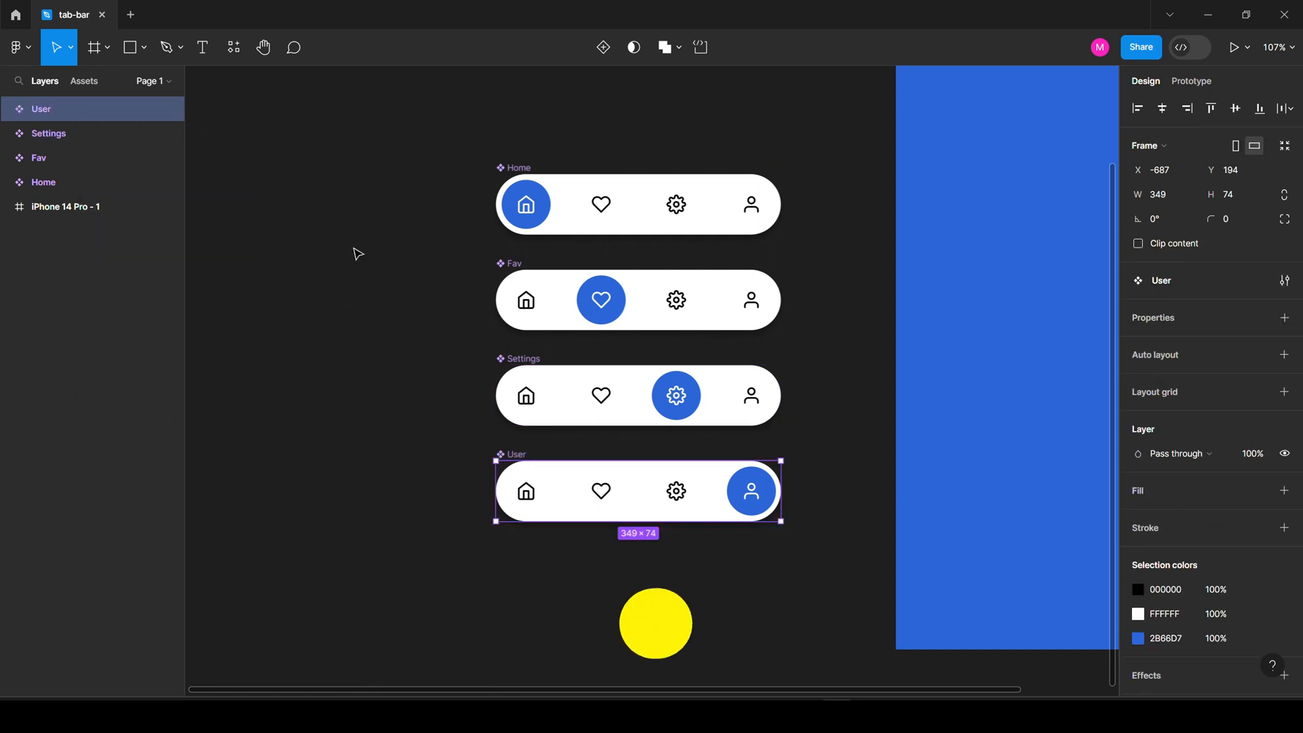
left_click_drag(407, 122, 836, 573)
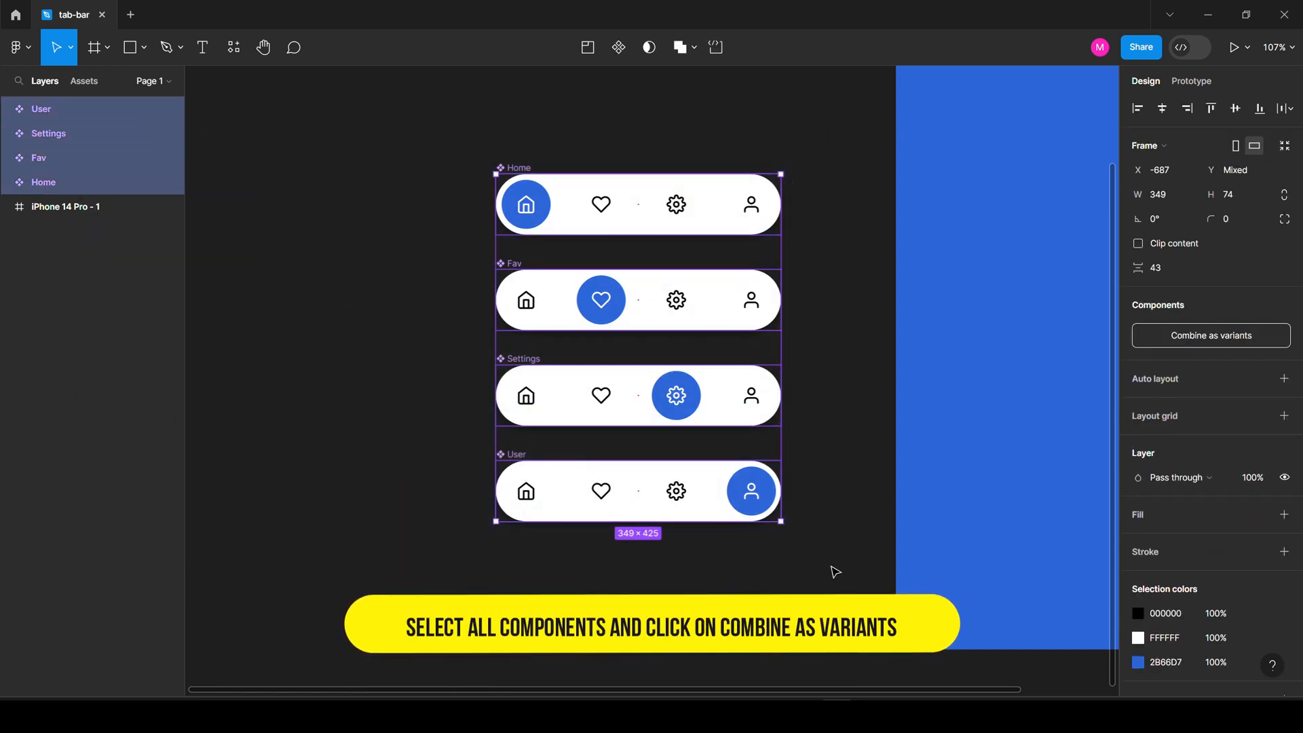
Combine the four components as variants and check the User, Home, Fav and Settings variants.
left_click(1261, 336)
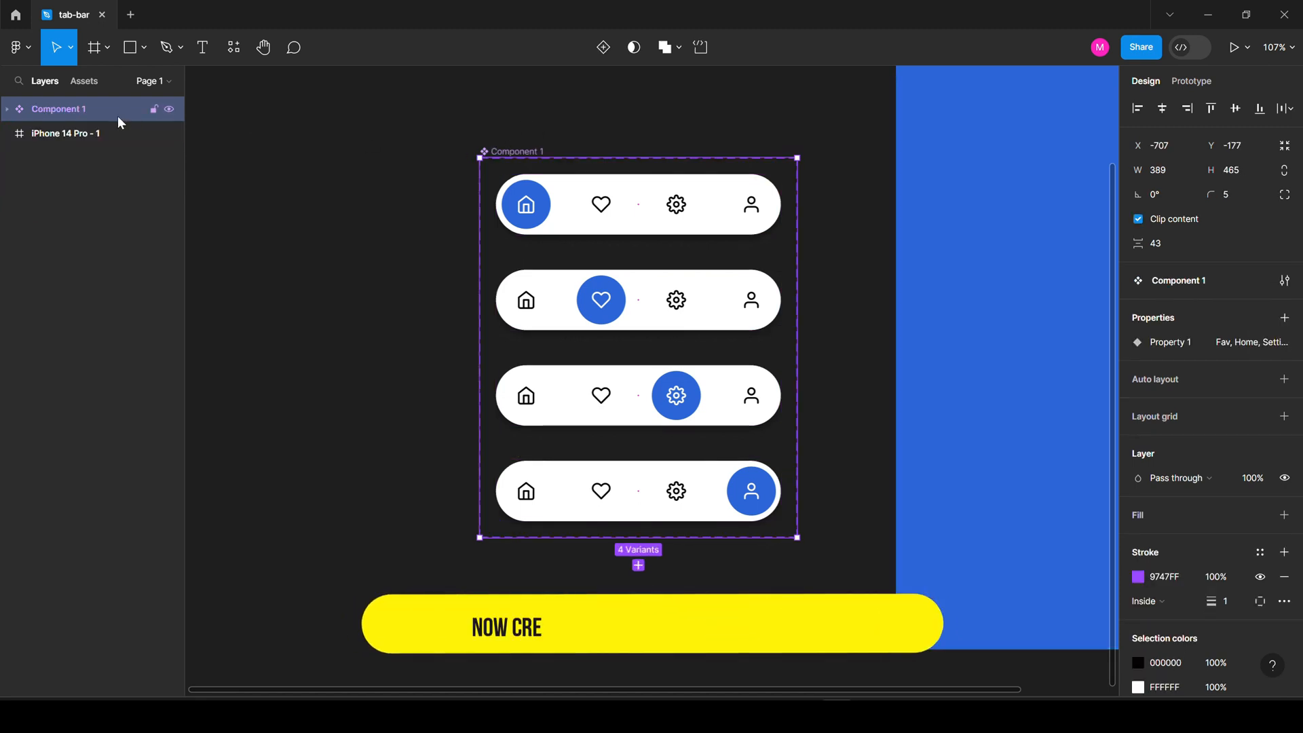
left_click(9, 110)
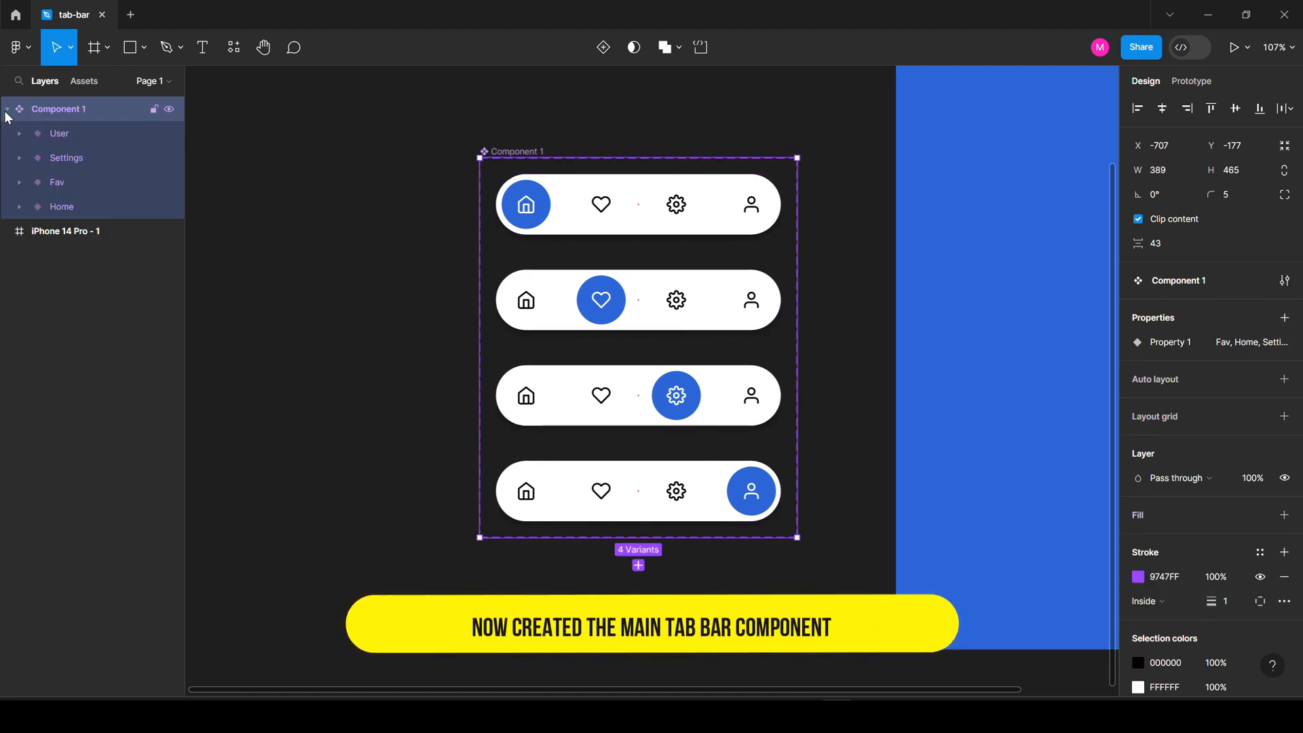
left_click(78, 134)
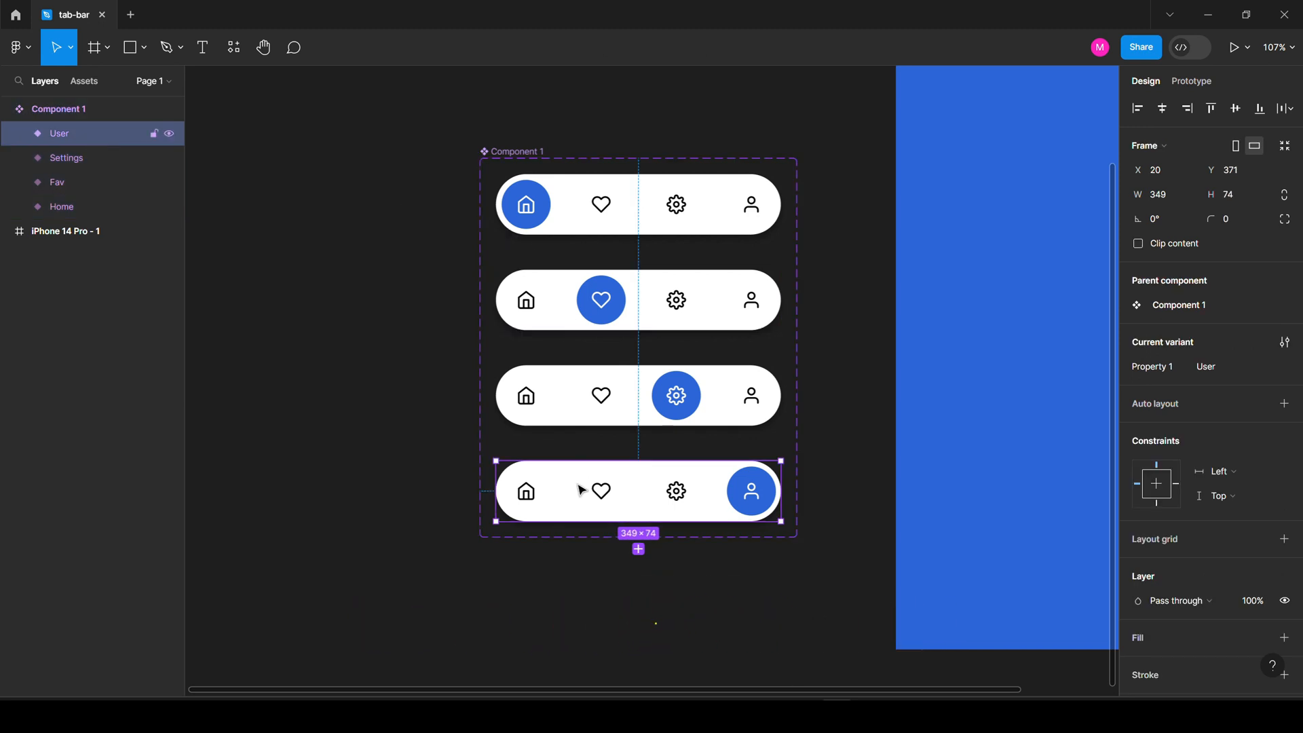
left_click(77, 208)
left_click(78, 182)
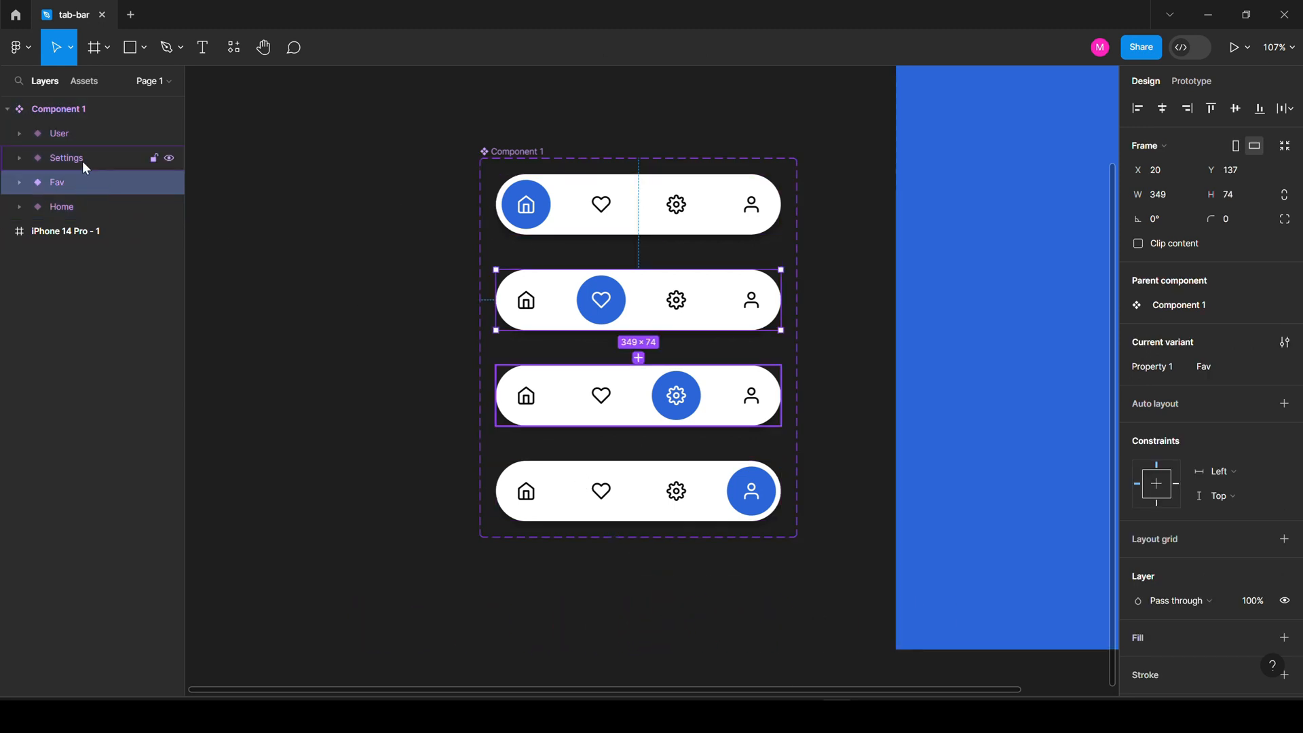
left_click(83, 158)
left_click(80, 134)
left_click(323, 186)
key("shift+1")
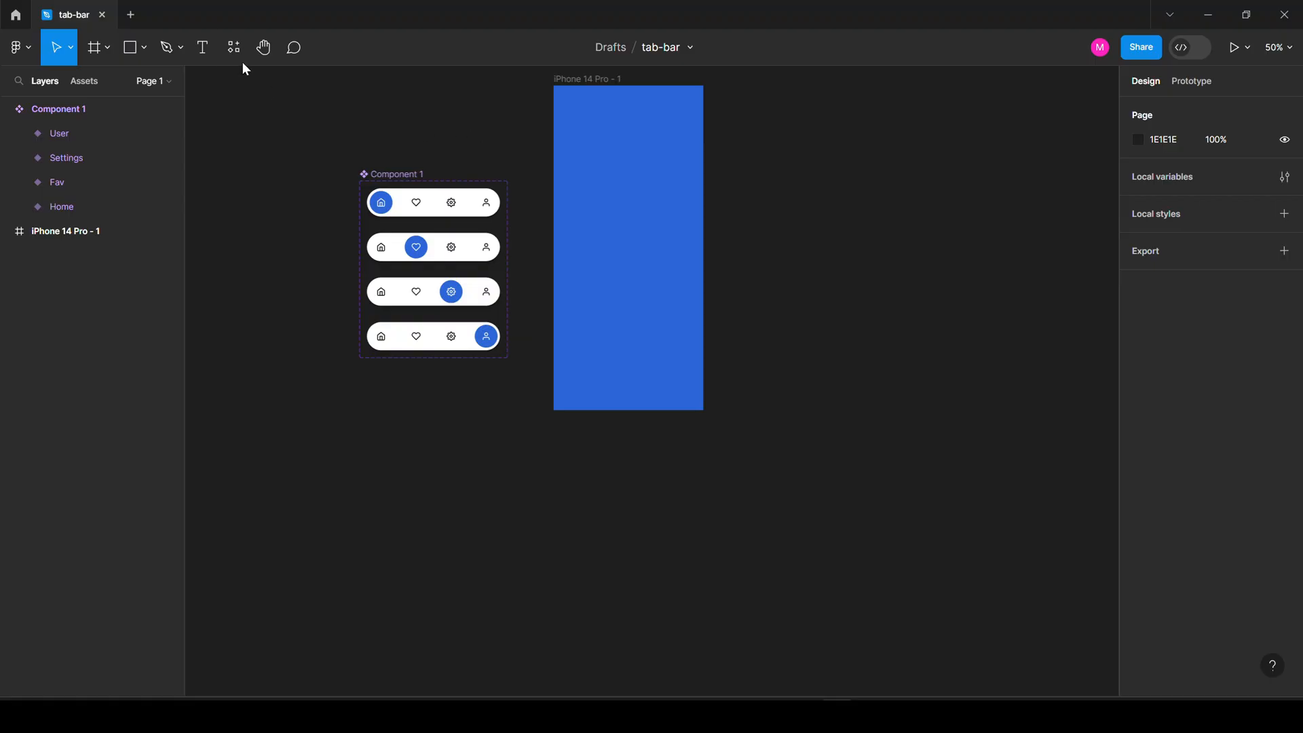
Place a Component 1 tab bar from local components onto the blue iPhone frame.
left_click(234, 49)
left_click(254, 79)
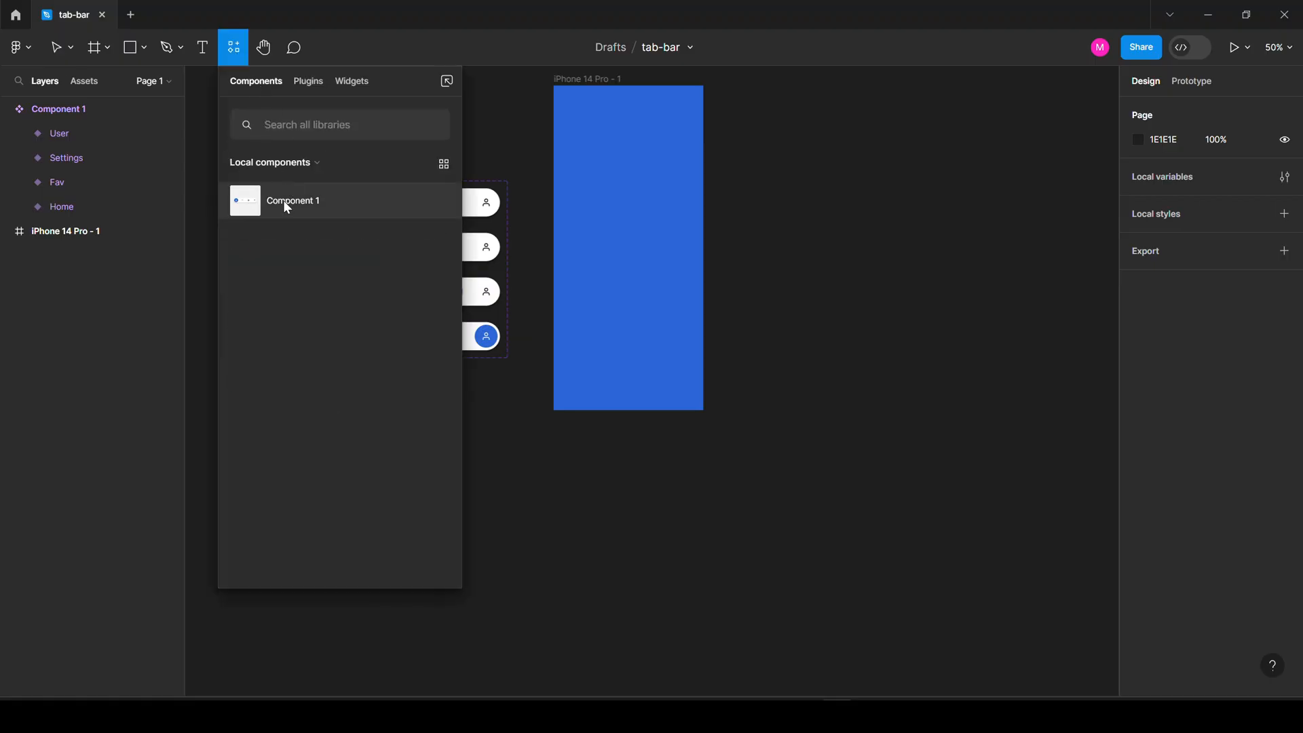
left_click_drag(283, 201, 634, 267)
key("Escape")
scroll(632, 268, "up", 5)
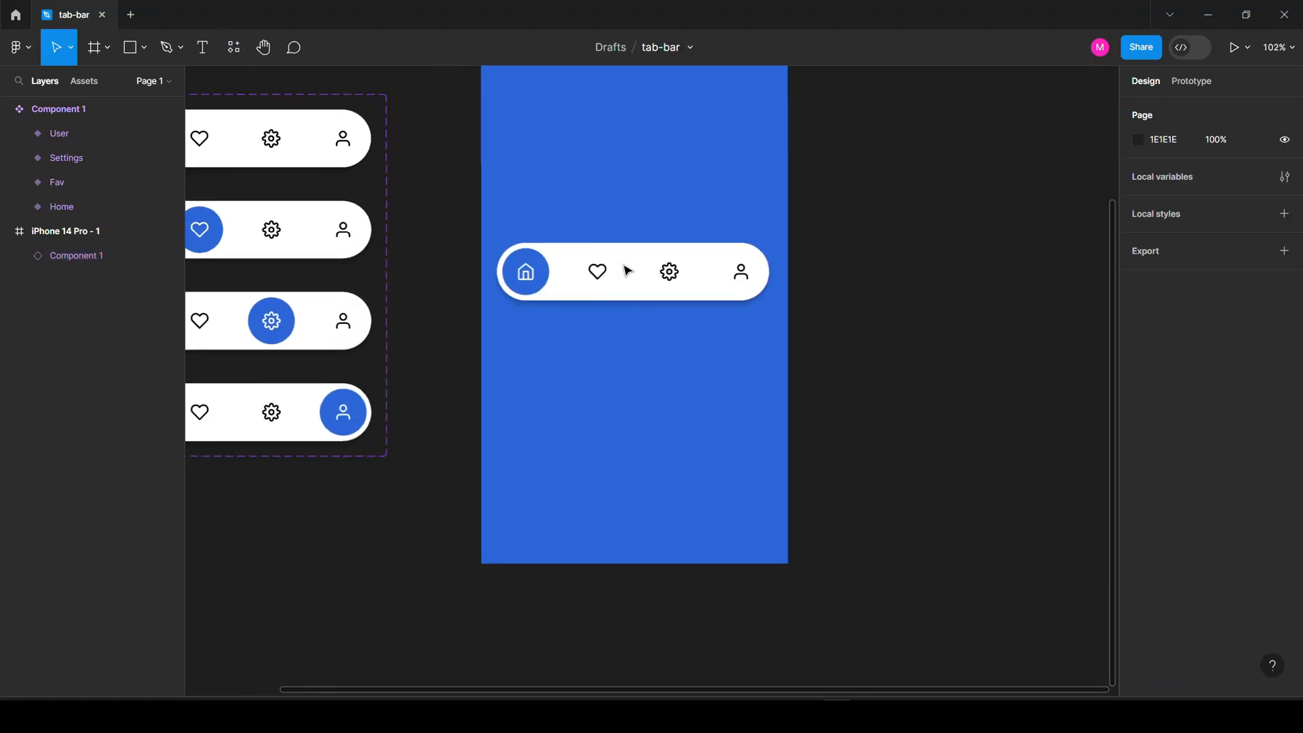
scroll(640, 282, "up", 2)
scroll(756, 218, "down", 5)
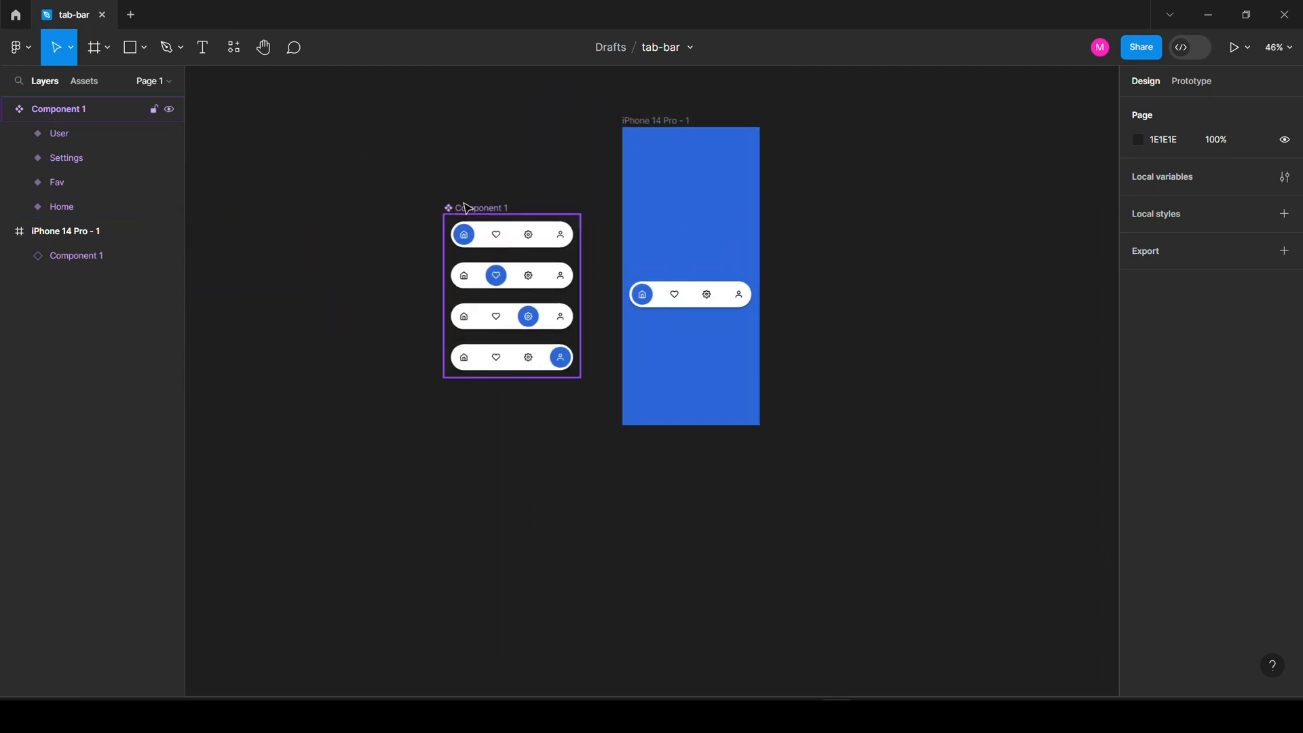
left_click(430, 212)
left_click(828, 187)
scroll(824, 188, "up", 3)
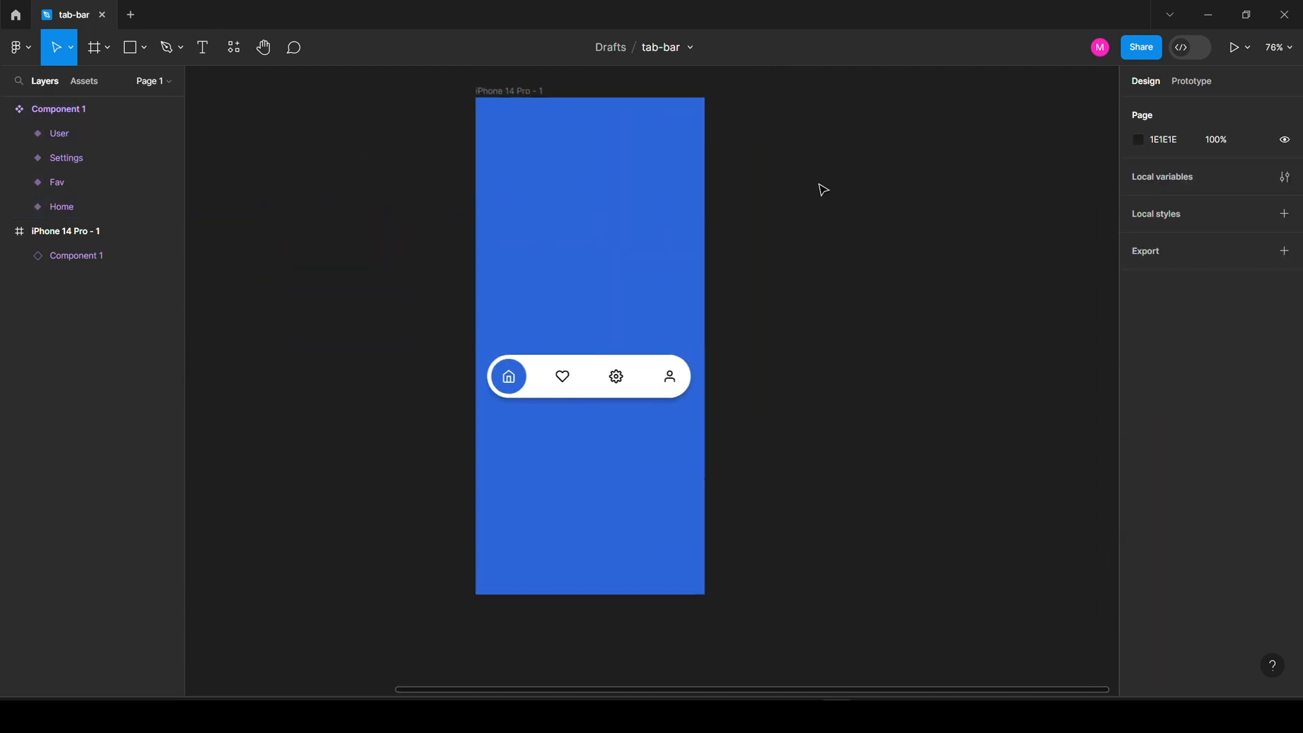
left_click_drag(601, 204, 654, 206)
scroll(651, 429, "up", 4)
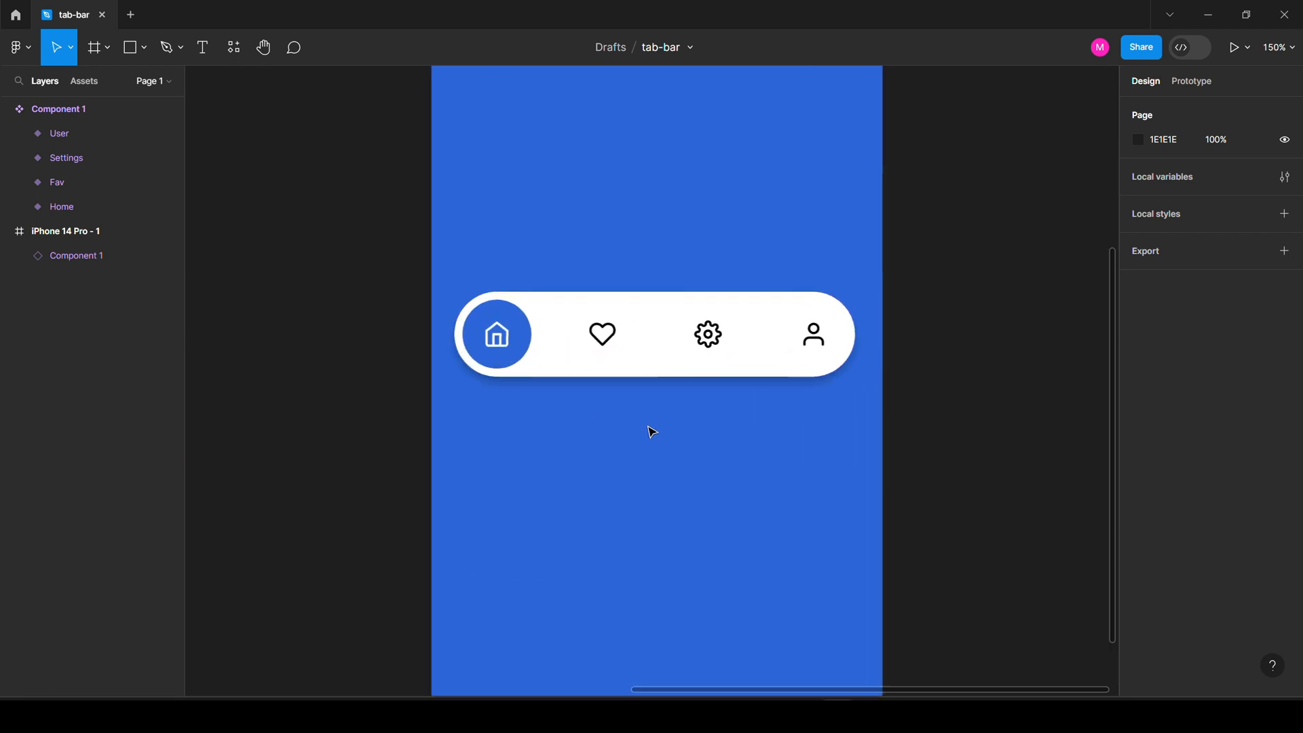
Centre the tab bar horizontally, align it to the bottom, then lift it slightly above the edge.
left_click(739, 353)
left_click(1162, 111)
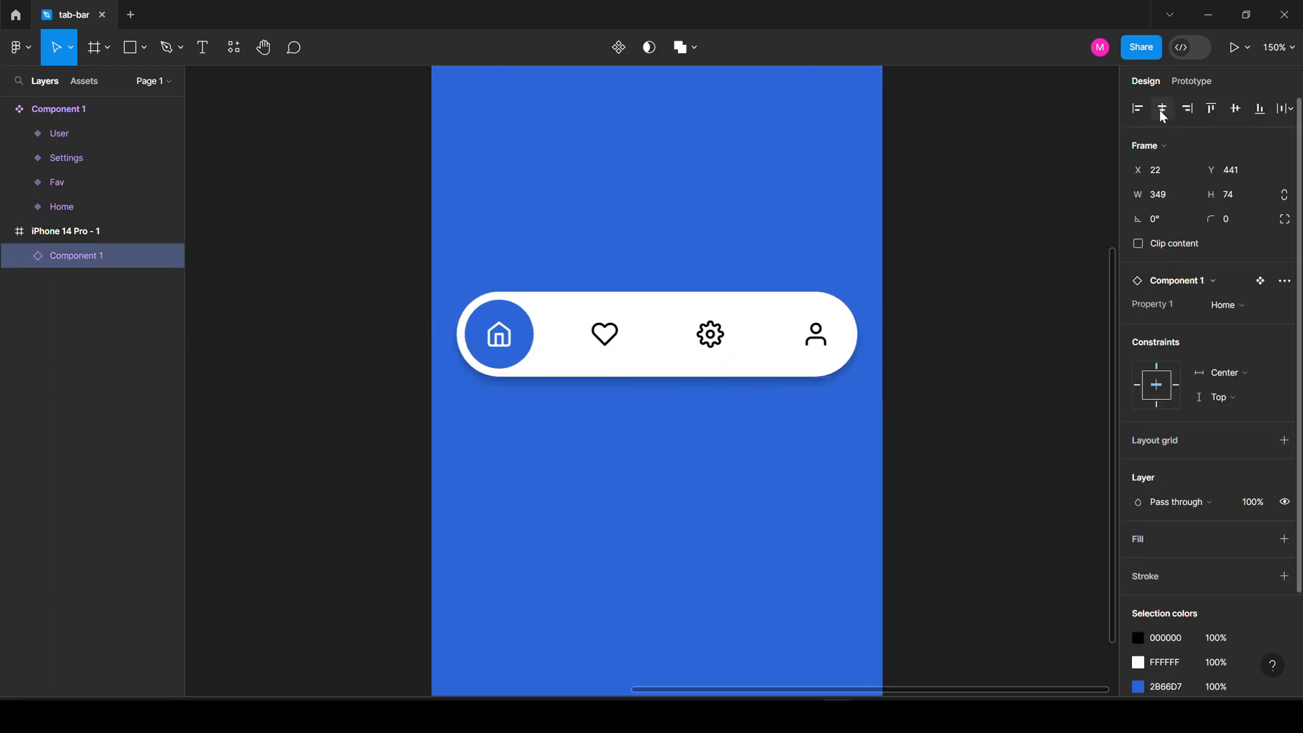
left_click(1262, 112)
scroll(681, 166, "down", 4)
left_click_drag(678, 399, 684, 319)
key("alt")
key("Down")
key("Down")
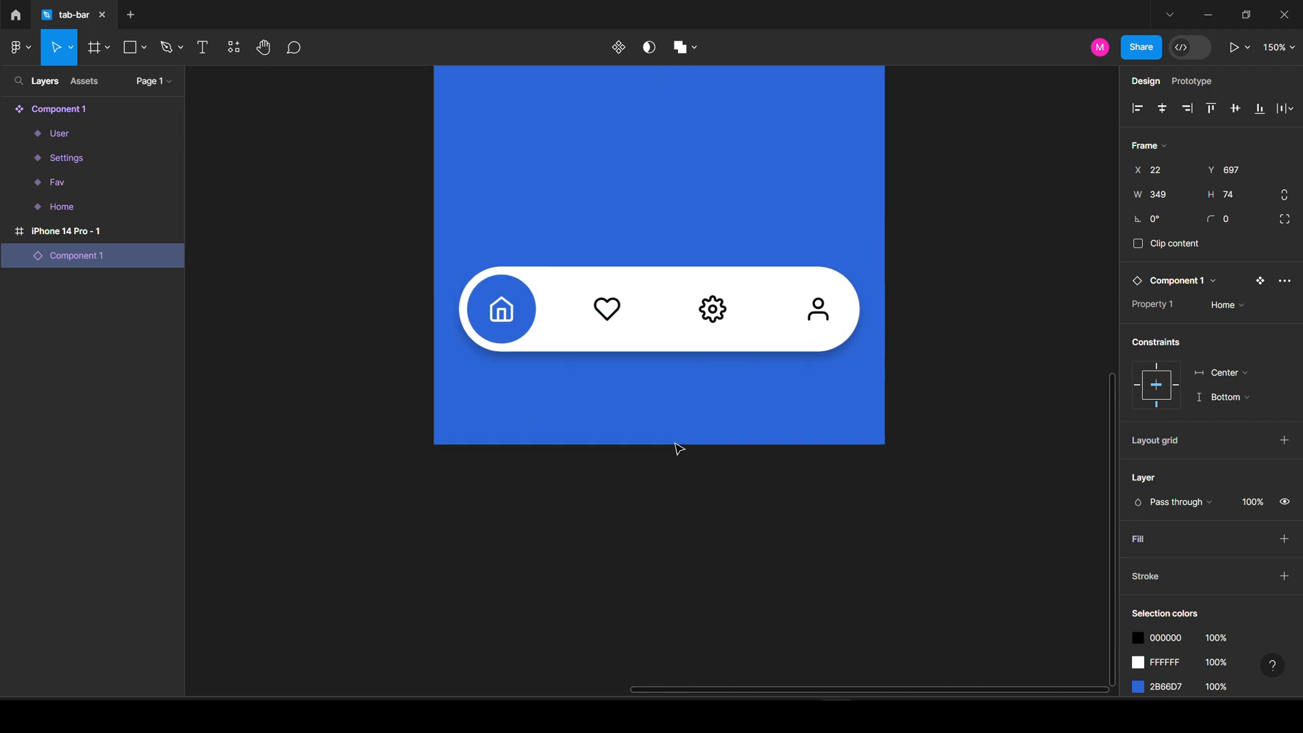
key("Down")
key("alt")
scroll(644, 447, "down", 2)
scroll(665, 337, "up", 3)
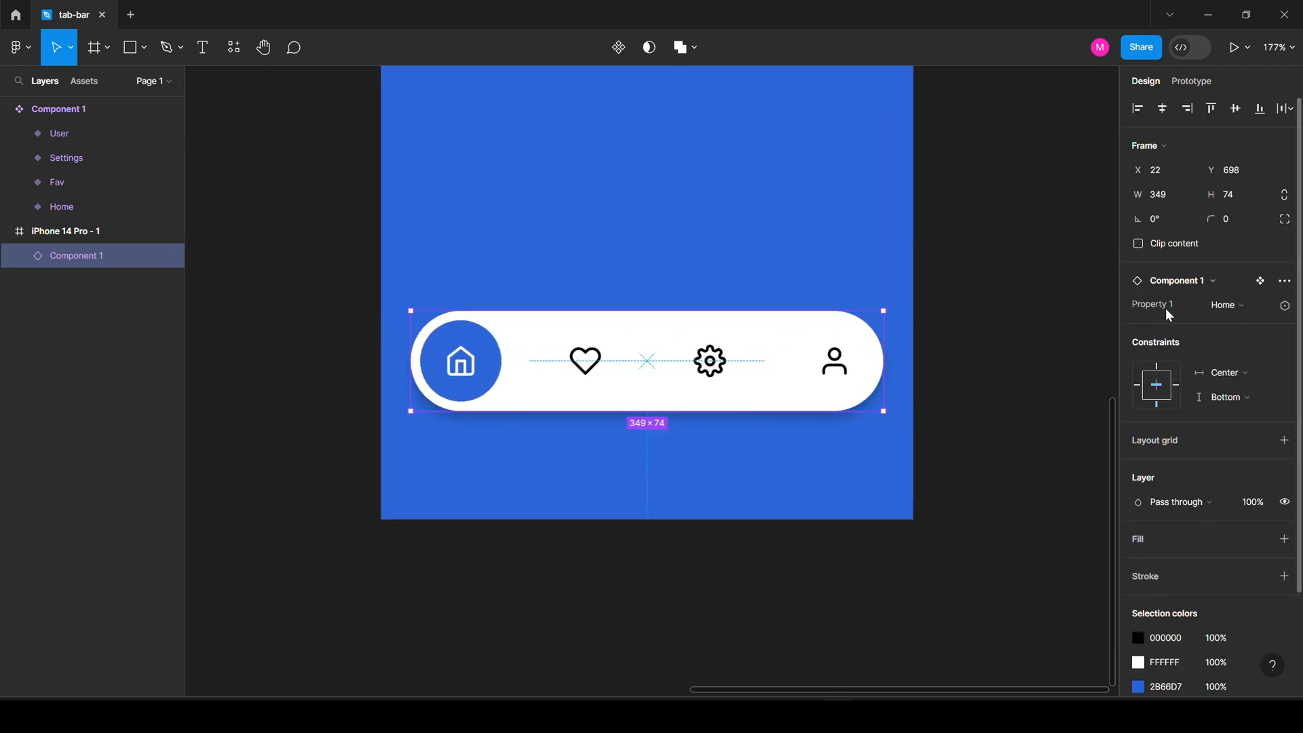
Keep the tab bar on the Home variant and view the canvas at 100%.
left_click(1230, 305)
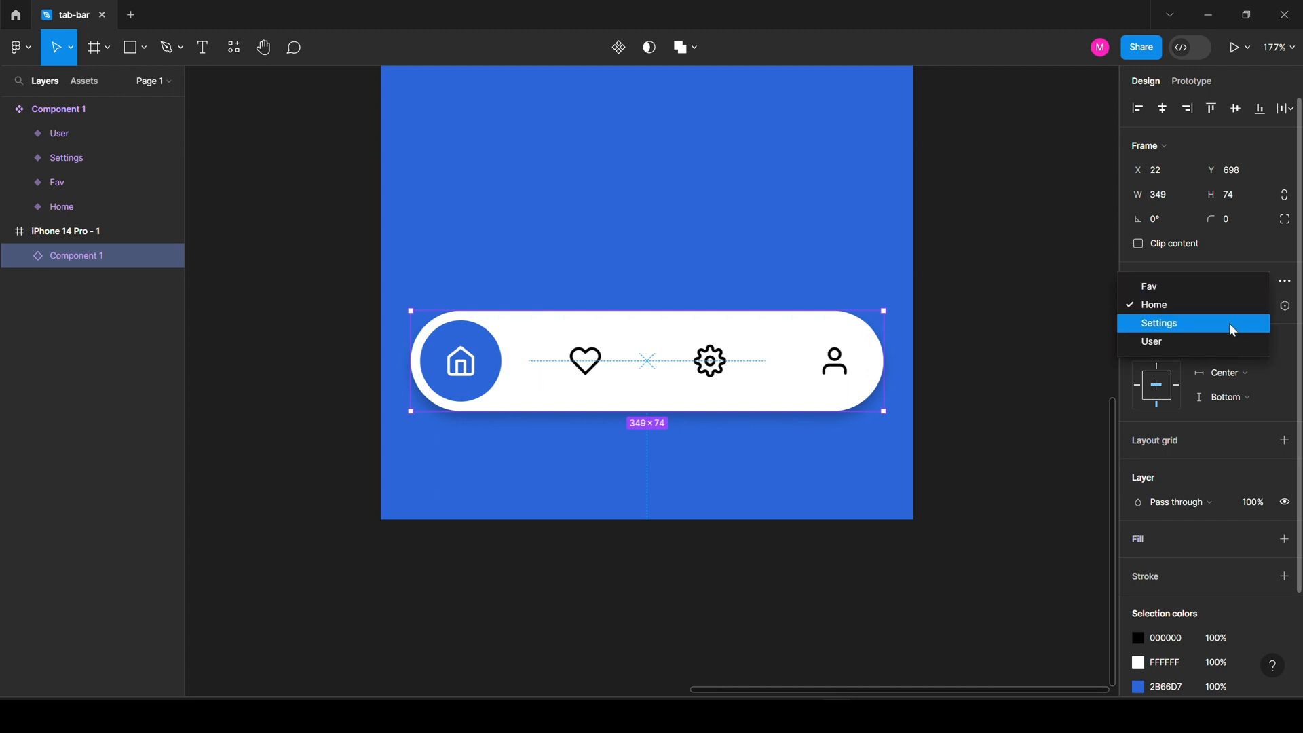
left_click(1041, 316)
scroll(591, 201, "down", 5)
scroll(600, 197, "up", 5)
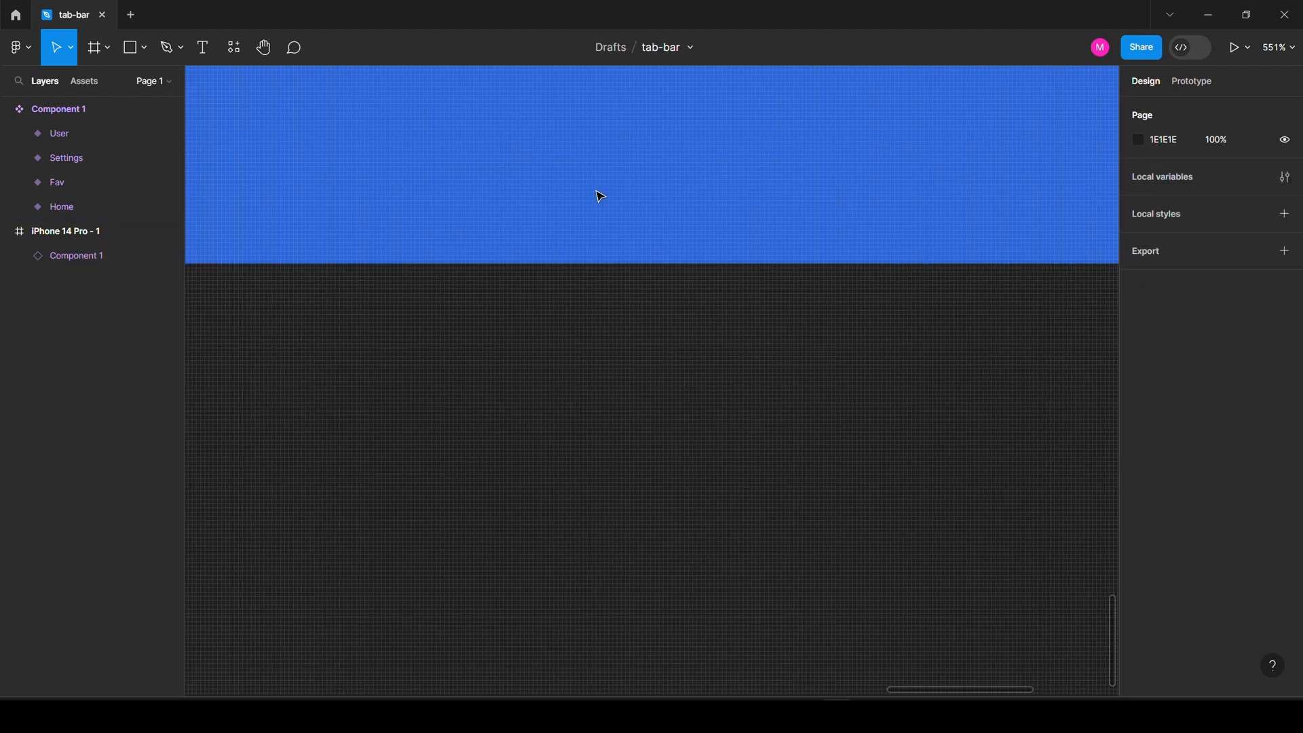
key("shift+0")
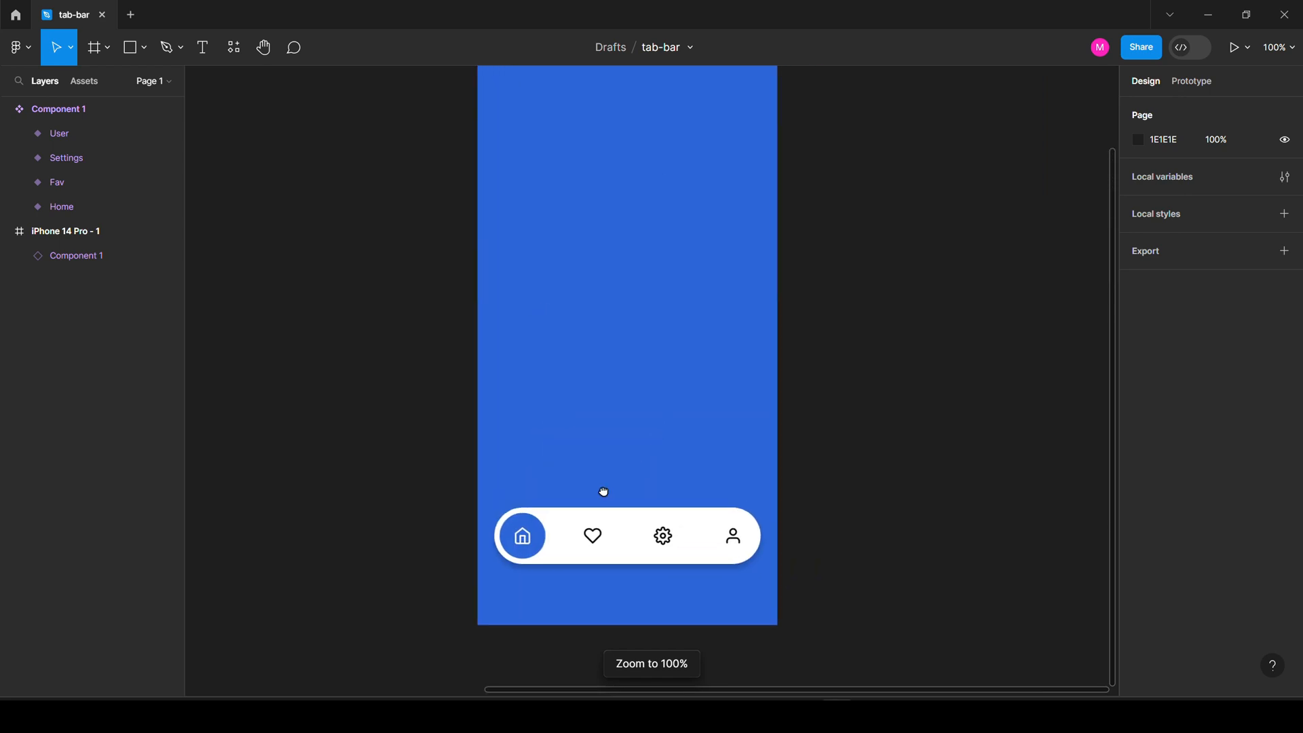
scroll(698, 361, "down", 2)
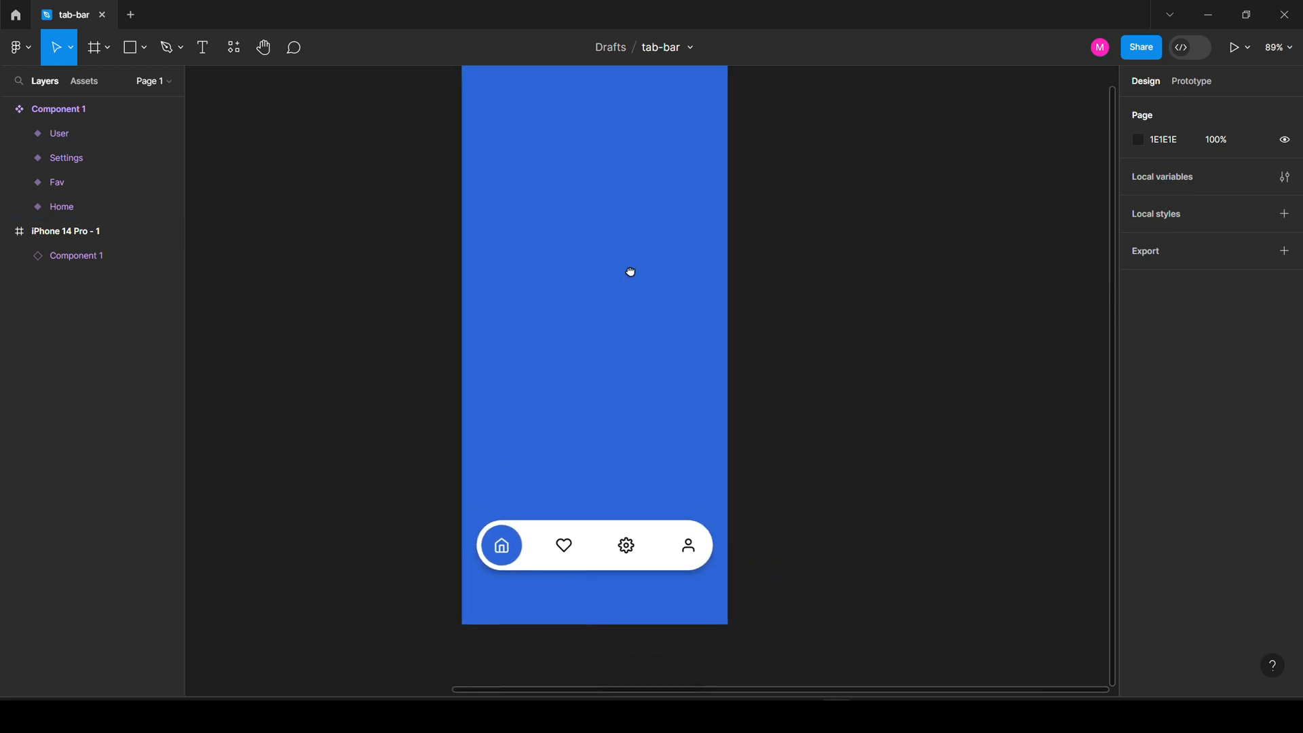
scroll(631, 272, "down", 8)
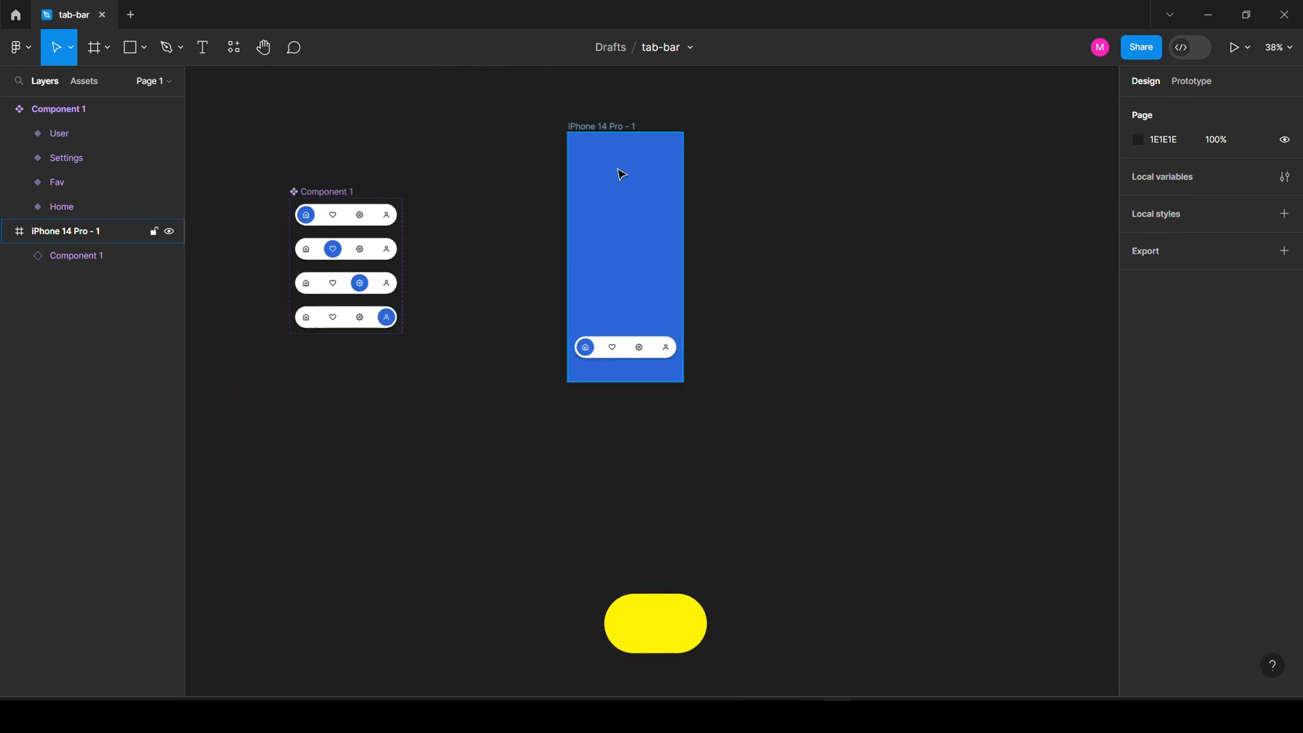
Duplicate the iPhone frame so there are four screens.
left_click(615, 127)
key("ctrl+d")
key("ctrl+d")
key("ctrl+d")
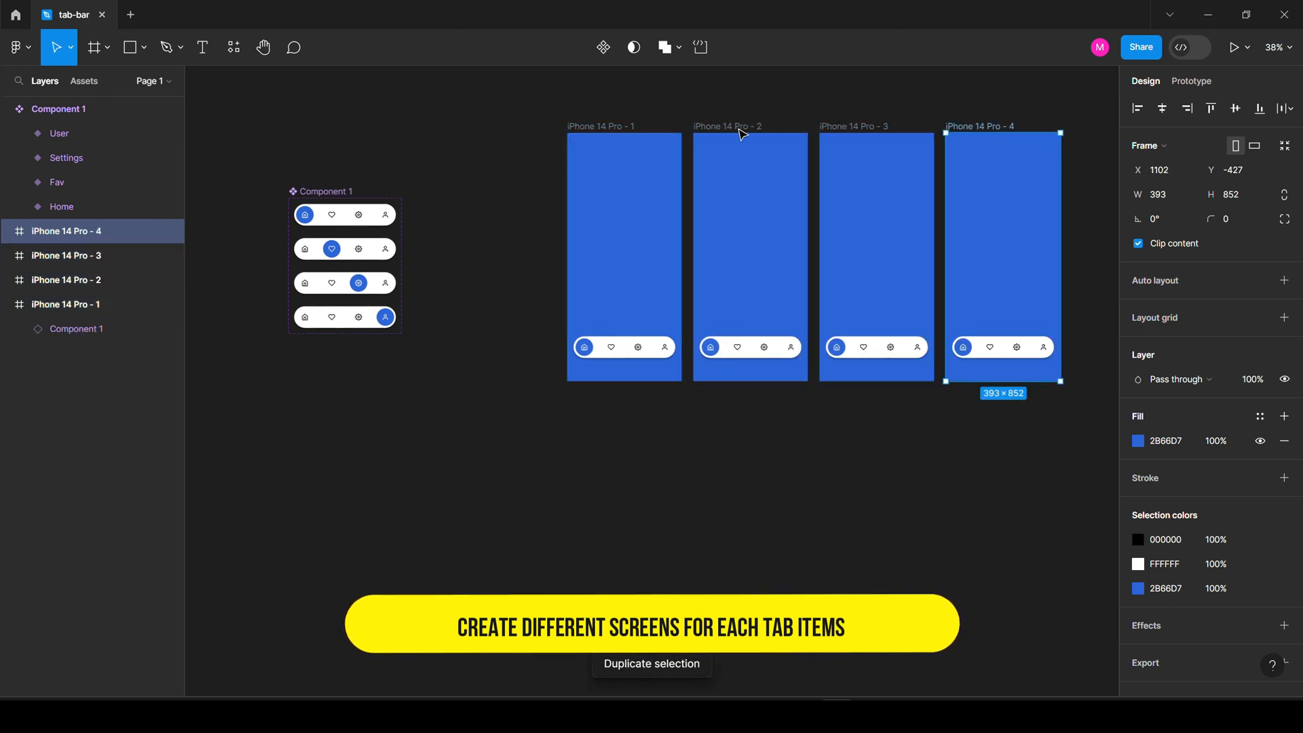
scroll(1106, 297, "up", 3)
scroll(523, 349, "up", 2)
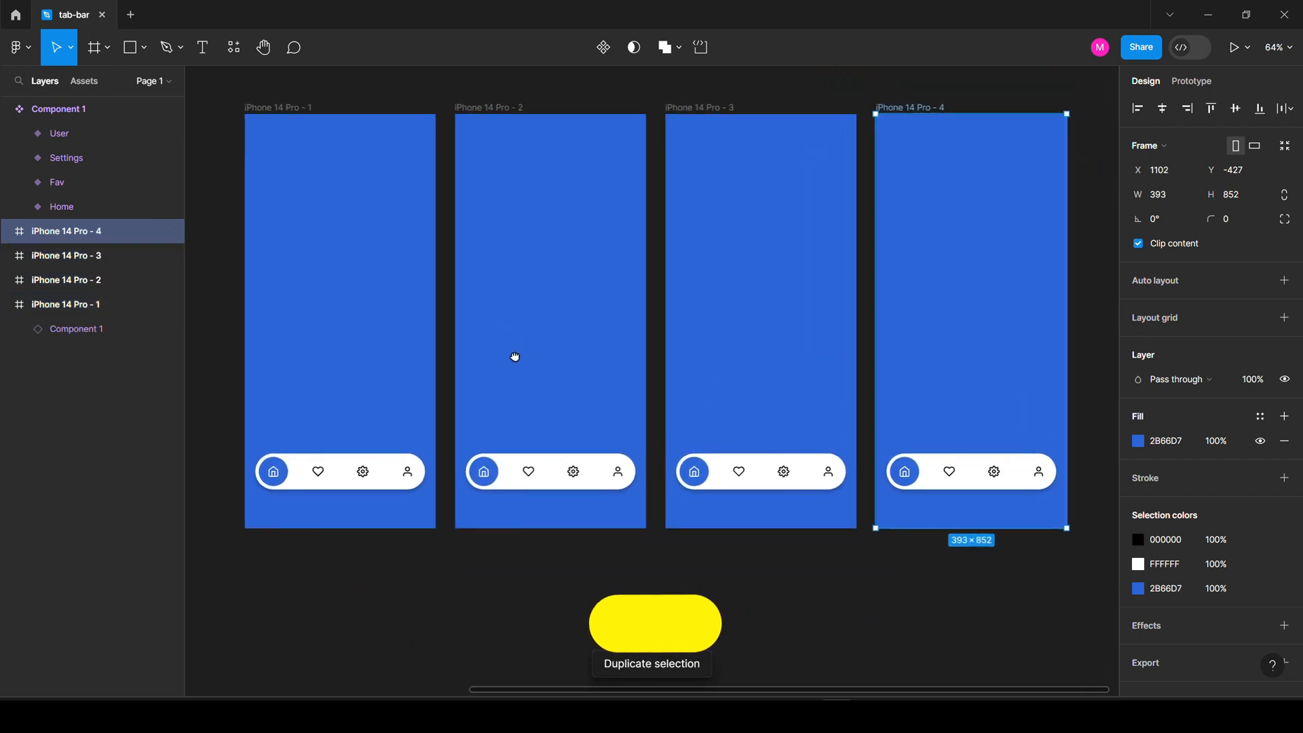
Set the tab bars of screens 2, 3 and 4 to the Fav, Settings and User variants.
left_click(562, 466)
left_click(1245, 306)
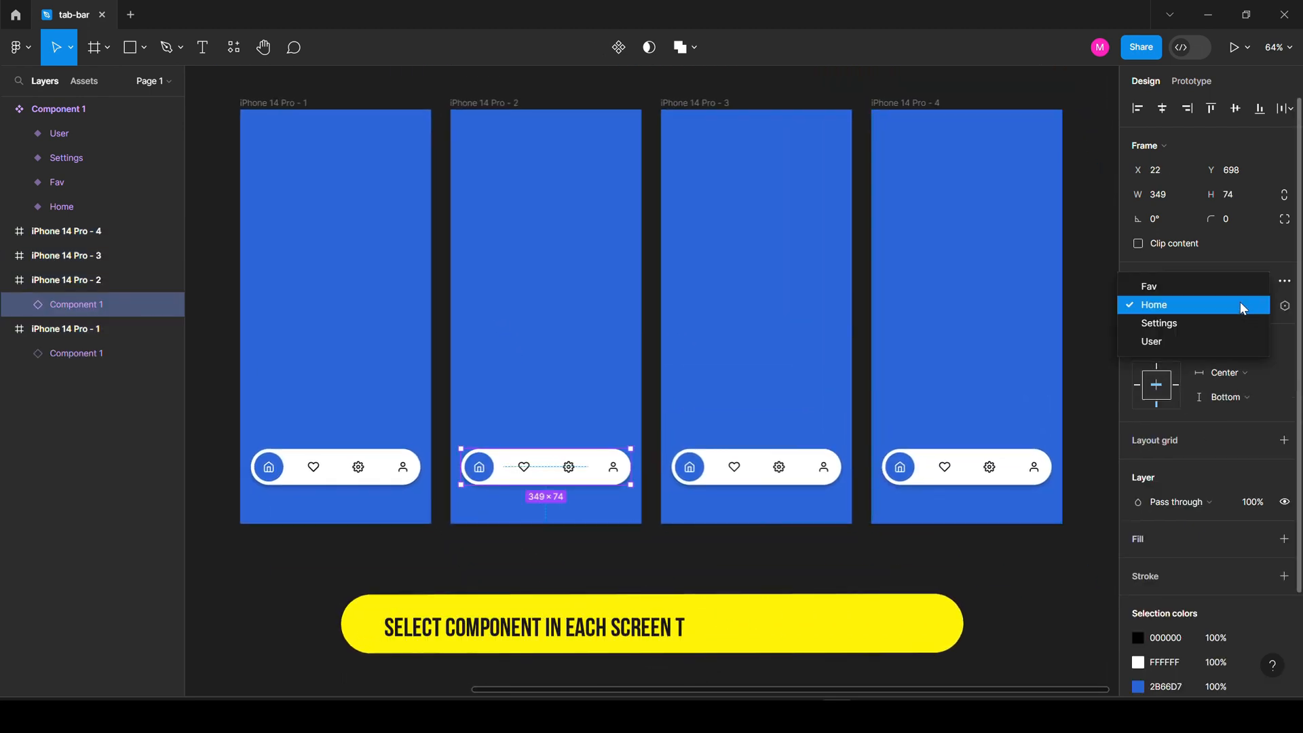
left_click(1223, 288)
left_click(757, 467)
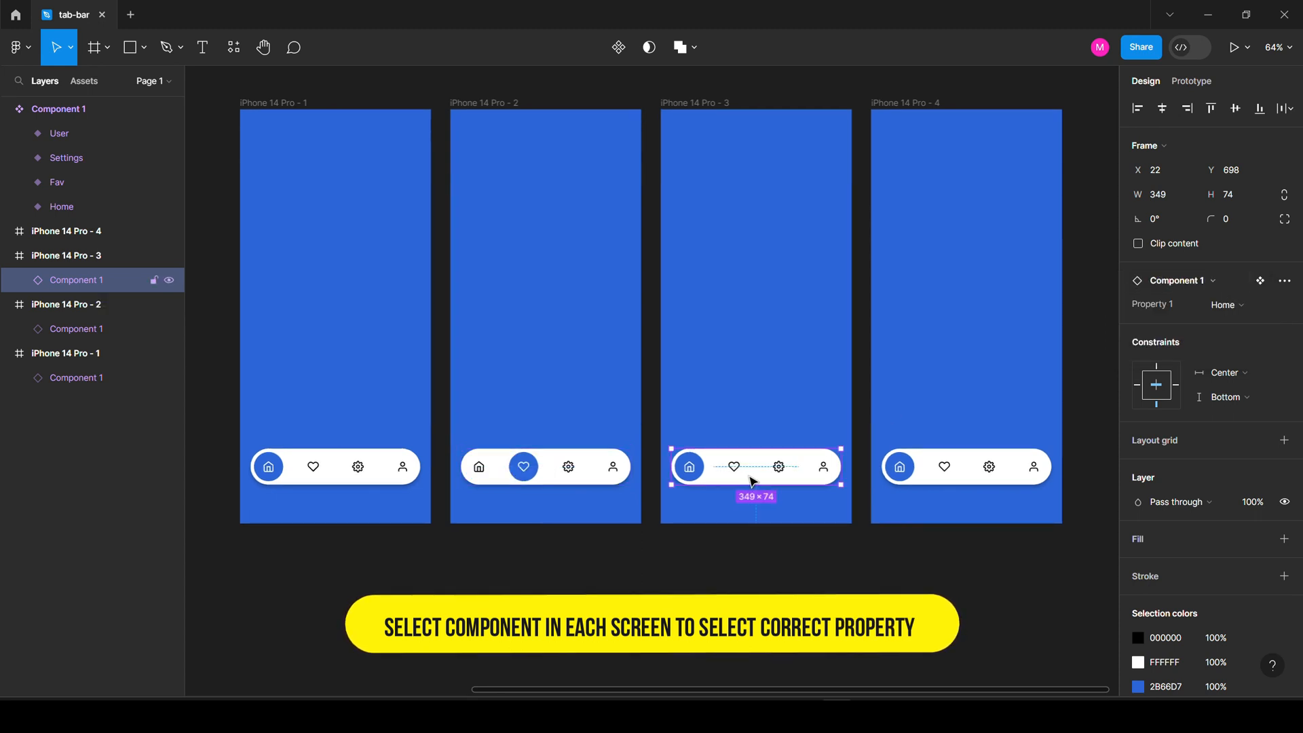
left_click(1229, 309)
left_click(1222, 319)
left_click(1001, 467)
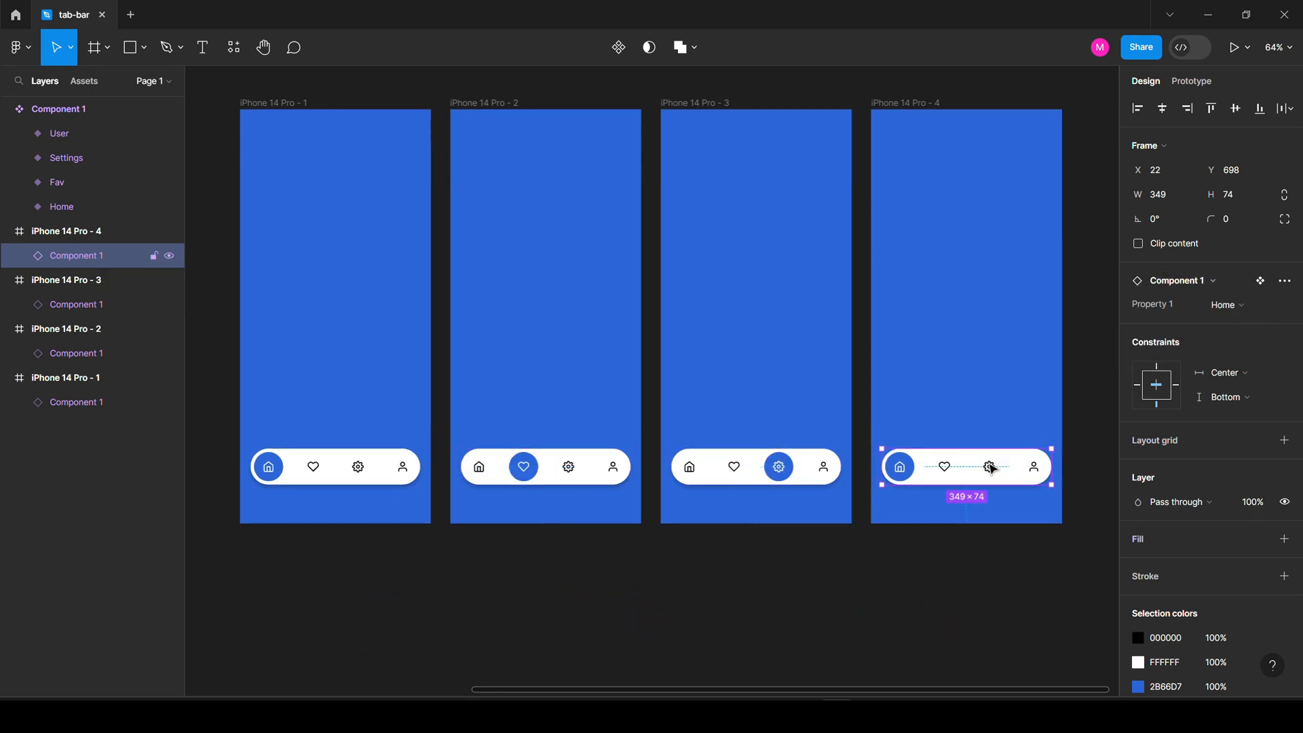
left_click(1217, 308)
left_click(1200, 334)
Select the first screen's tab bar and switch to Prototype mode.
scroll(588, 329, "down", 3)
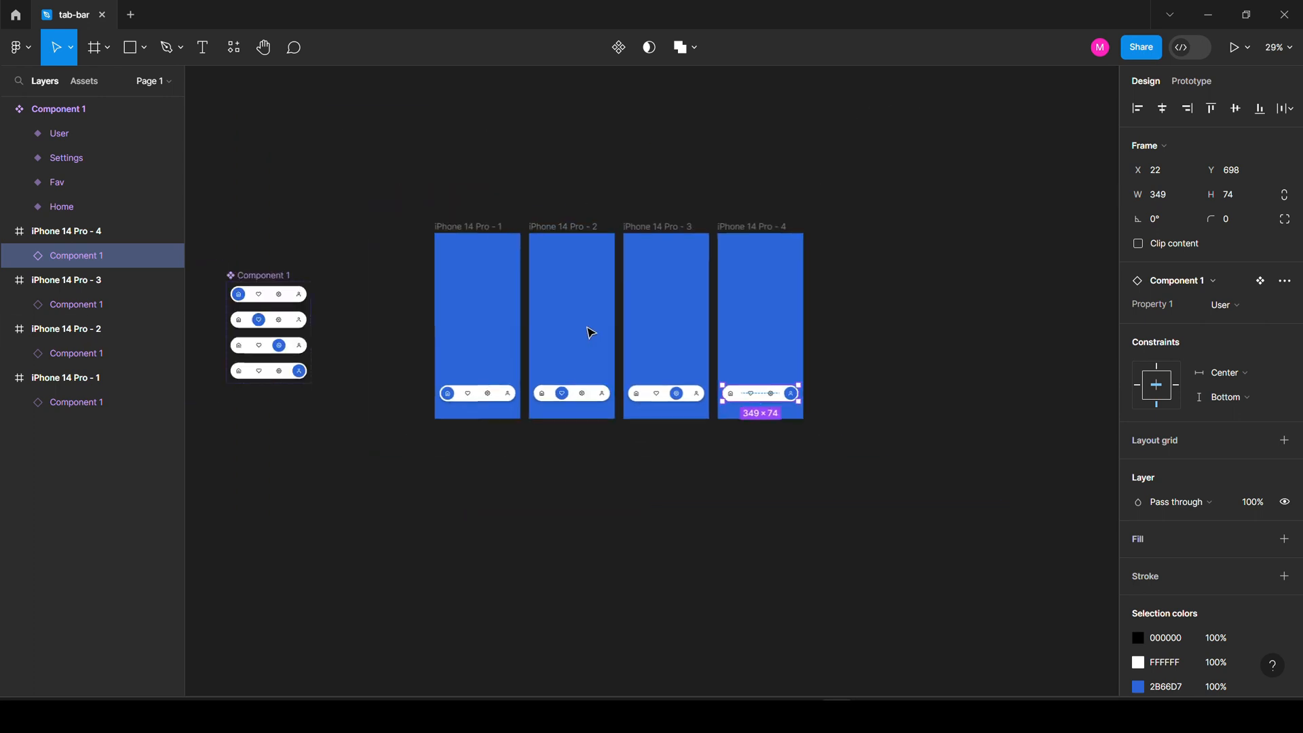
scroll(536, 346, "up", 1)
scroll(536, 346, "up", 1)
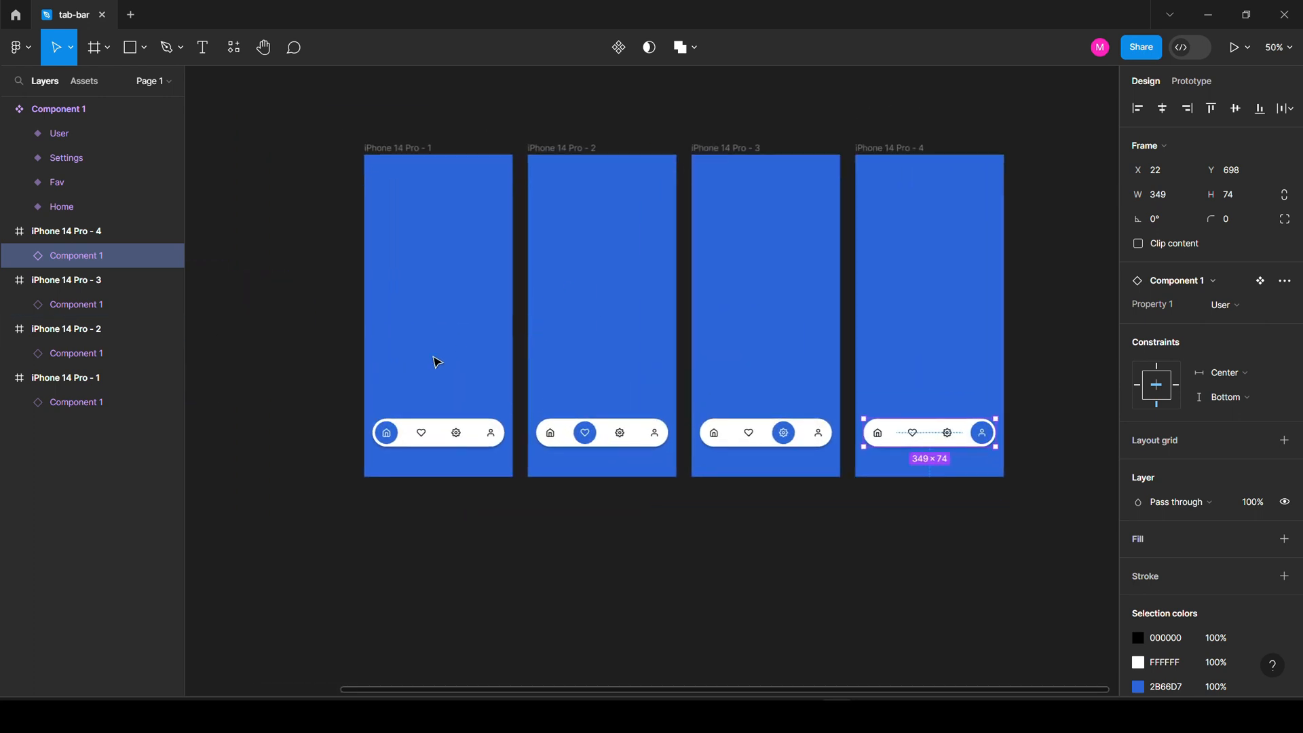
scroll(434, 399, "up", 4)
scroll(433, 401, "down", 6)
left_click(439, 321)
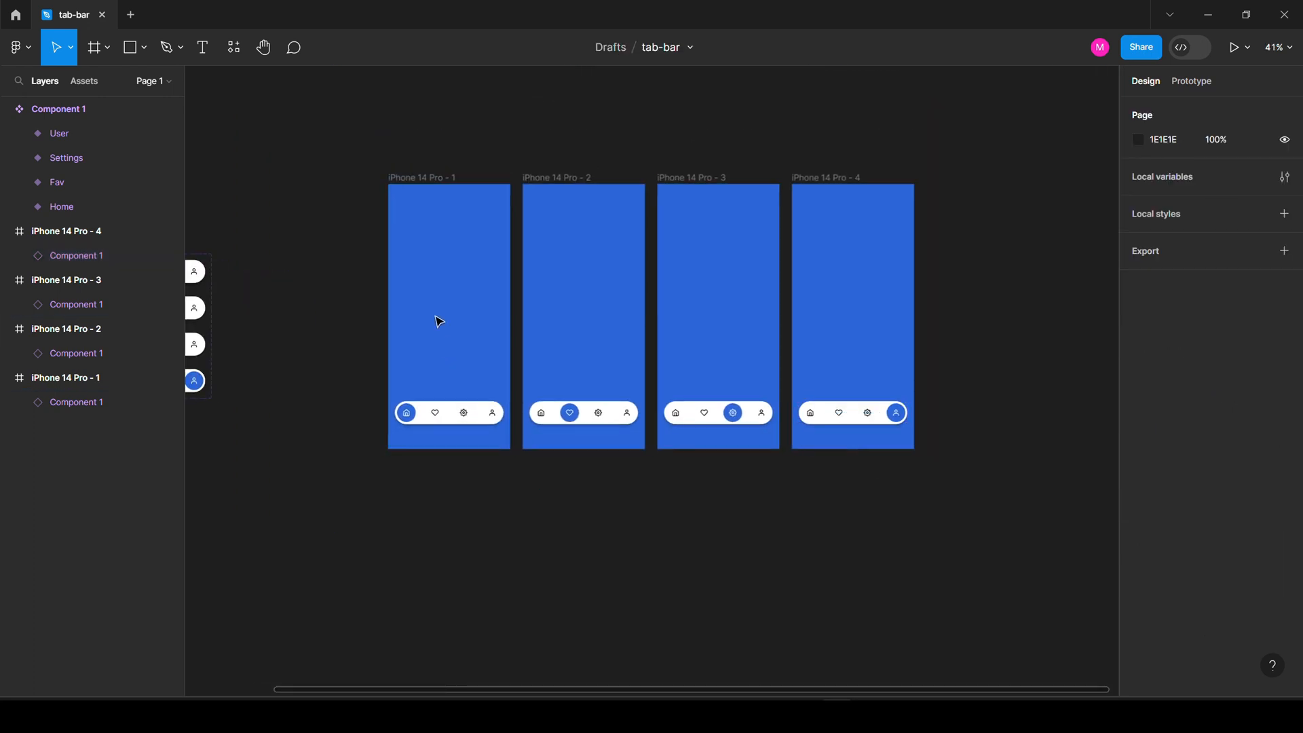
left_click(439, 425)
left_click(1196, 84)
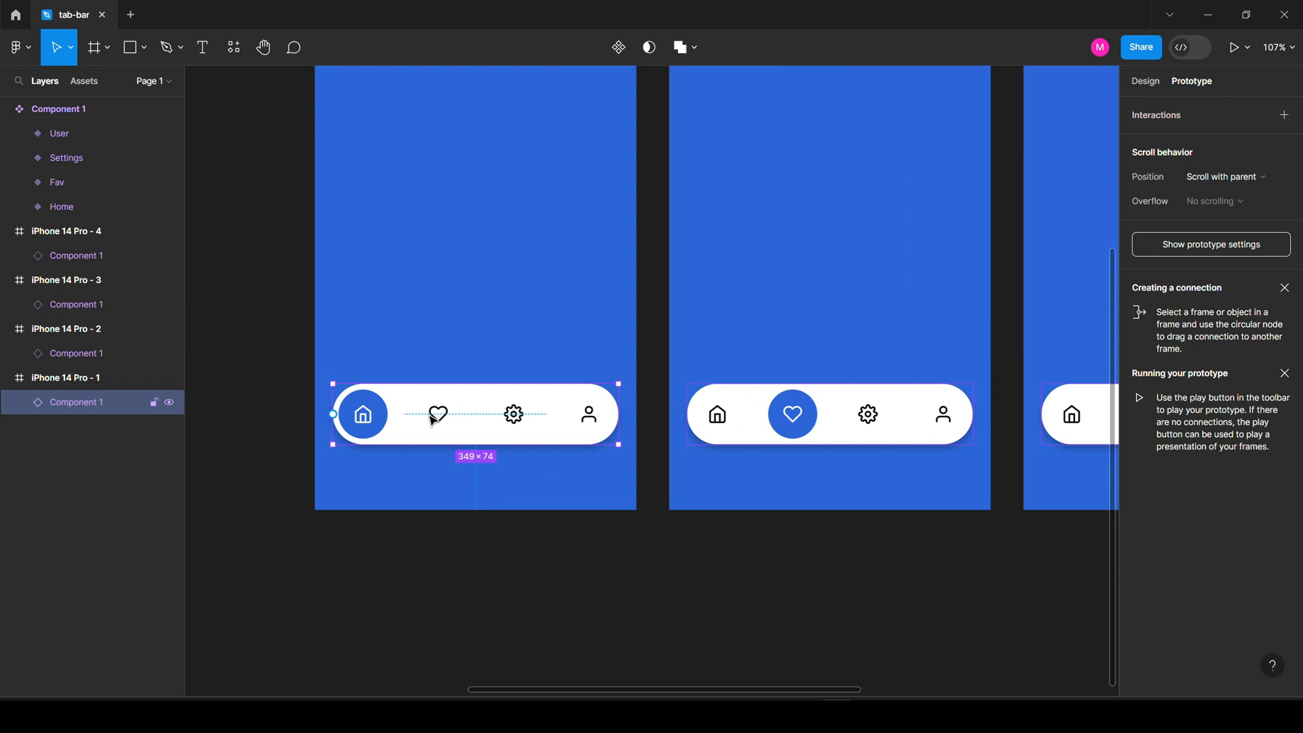
Link the first screen's heart icon to iPhone 14 Pro - 2 with Smart animate, Gentle easing, 1000ms.
double_click(433, 419)
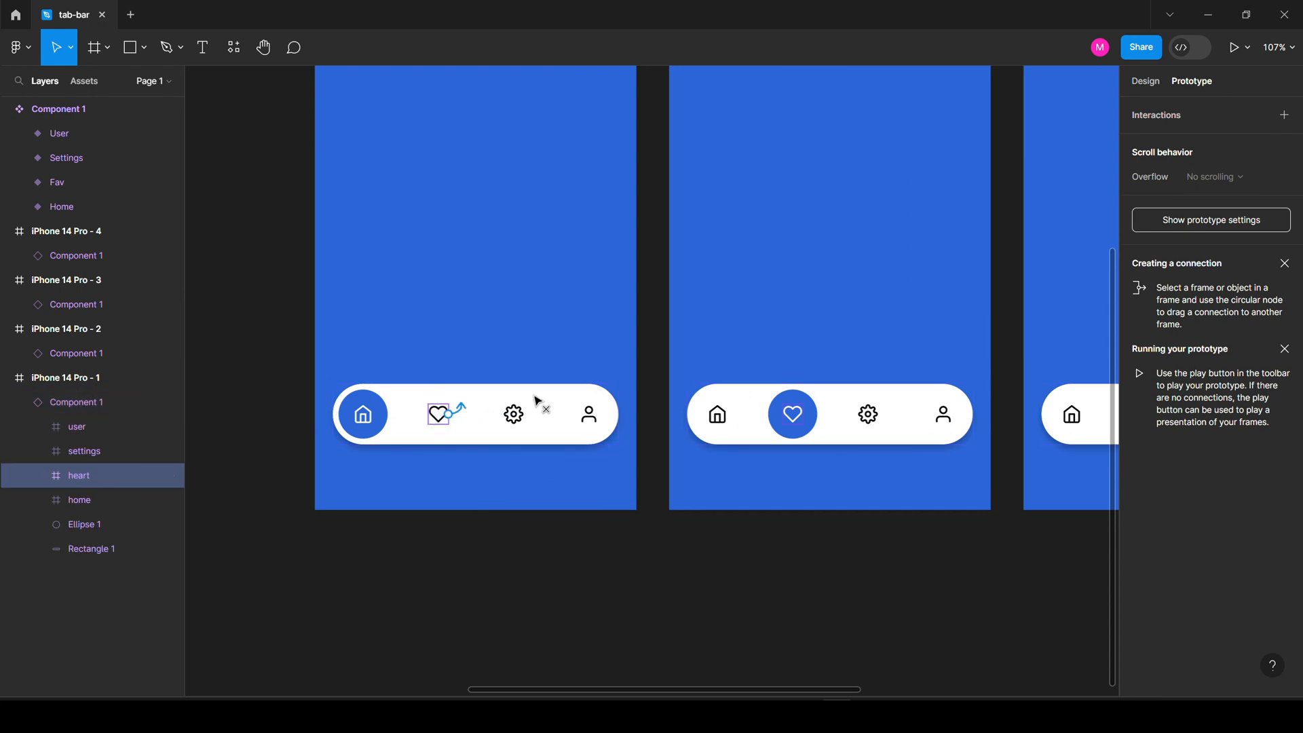
left_click_drag(535, 399, 726, 384)
scroll(400, 366, "down", 4)
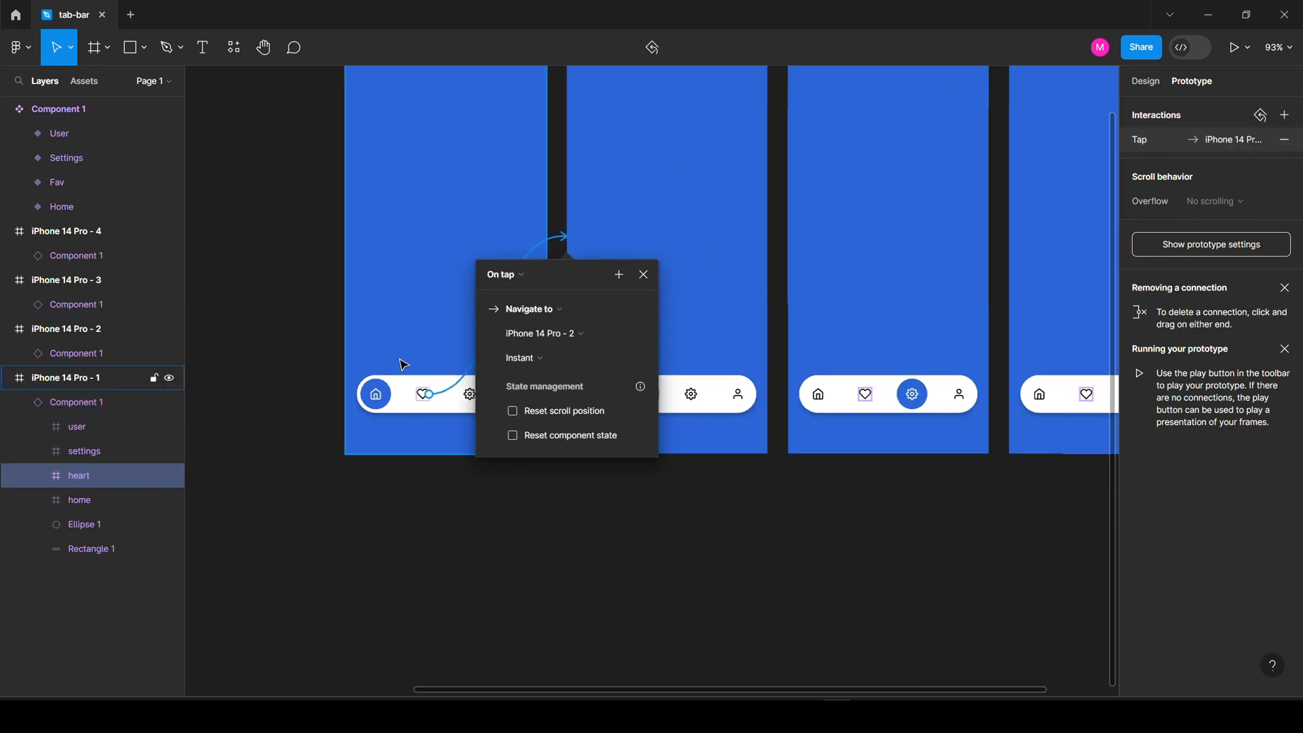
left_click(533, 360)
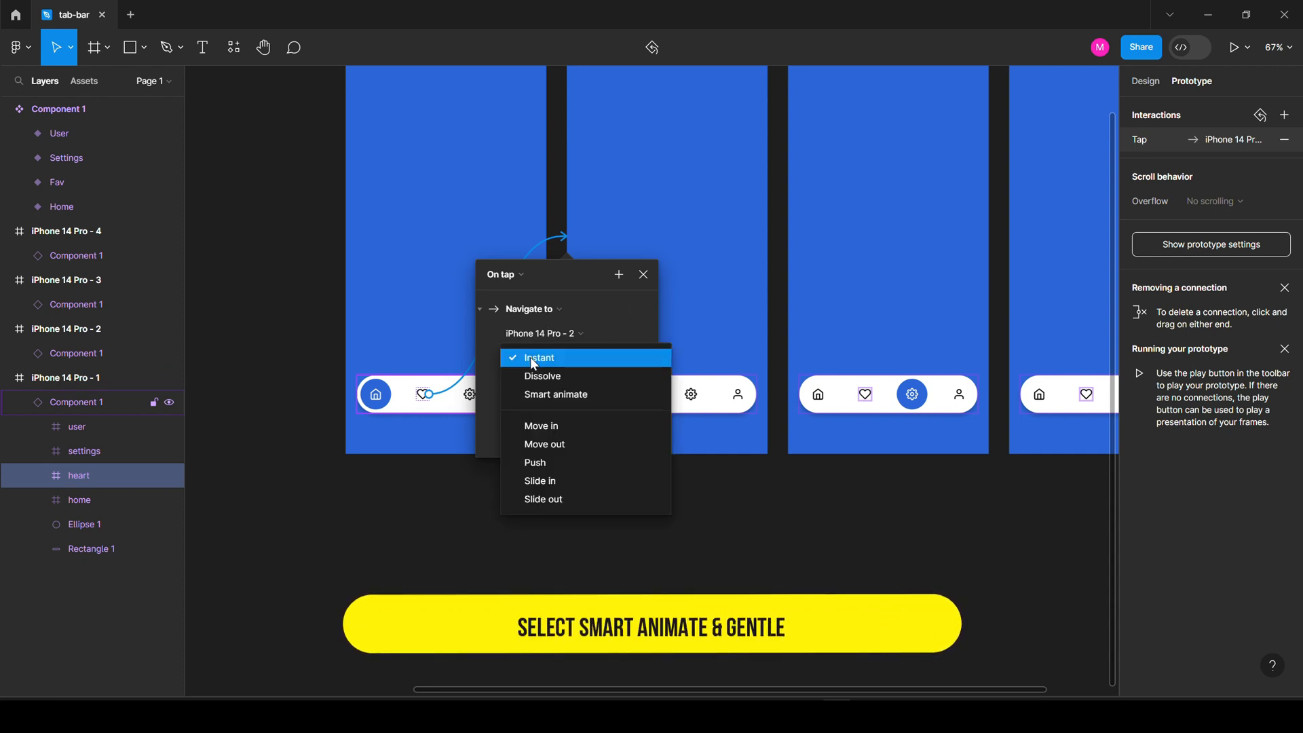
left_click(558, 395)
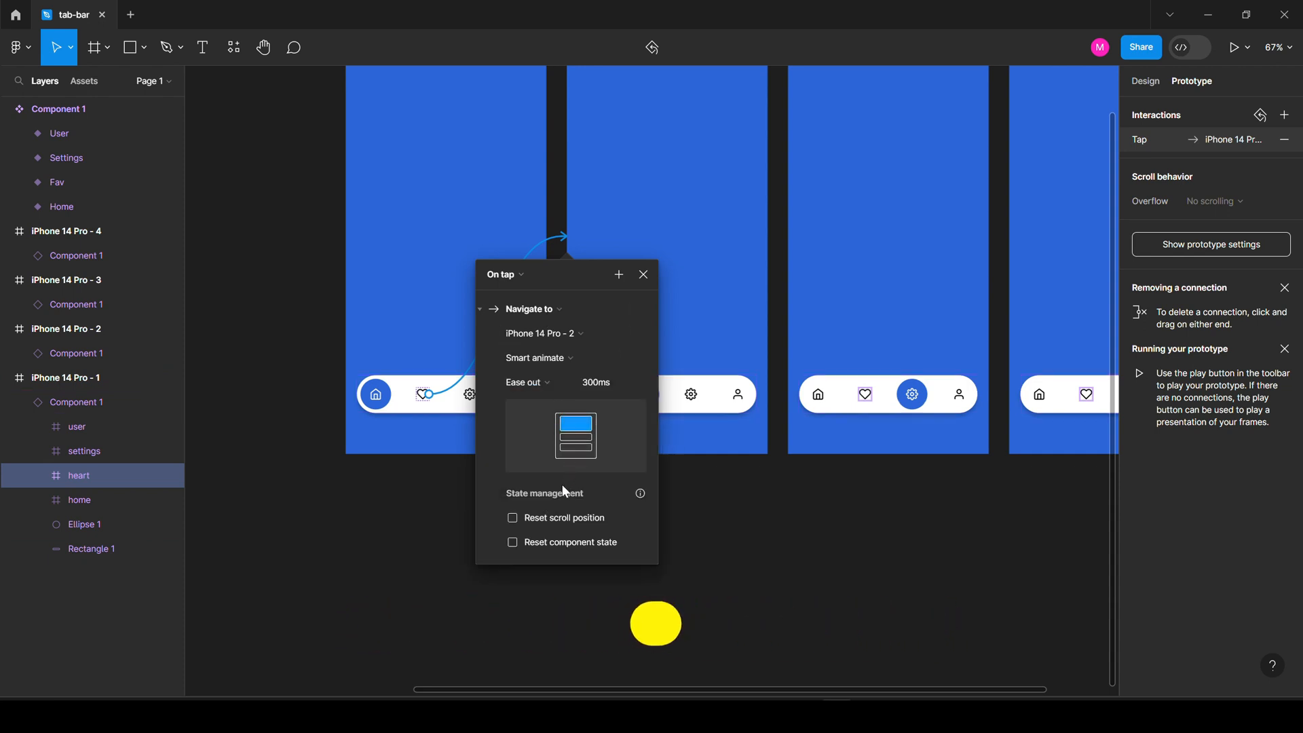
left_click(541, 383)
left_click(543, 505)
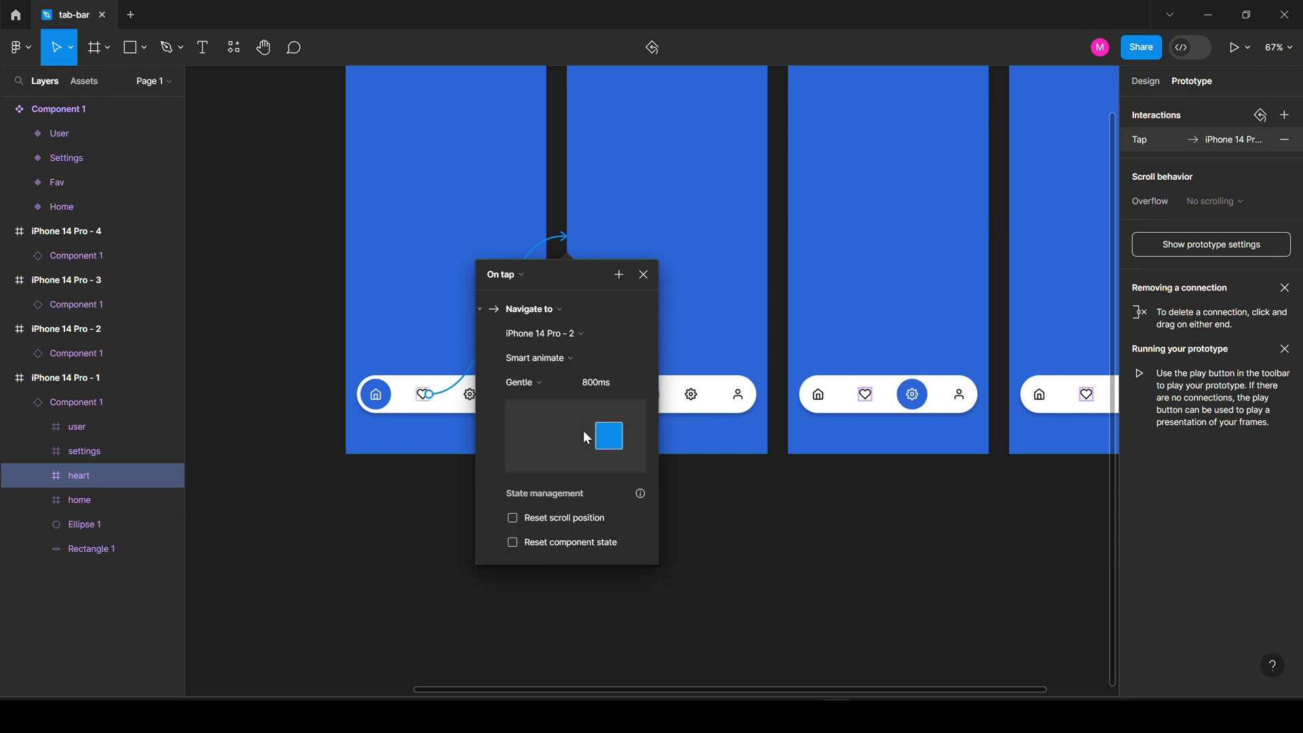
left_click(599, 388)
type("1")
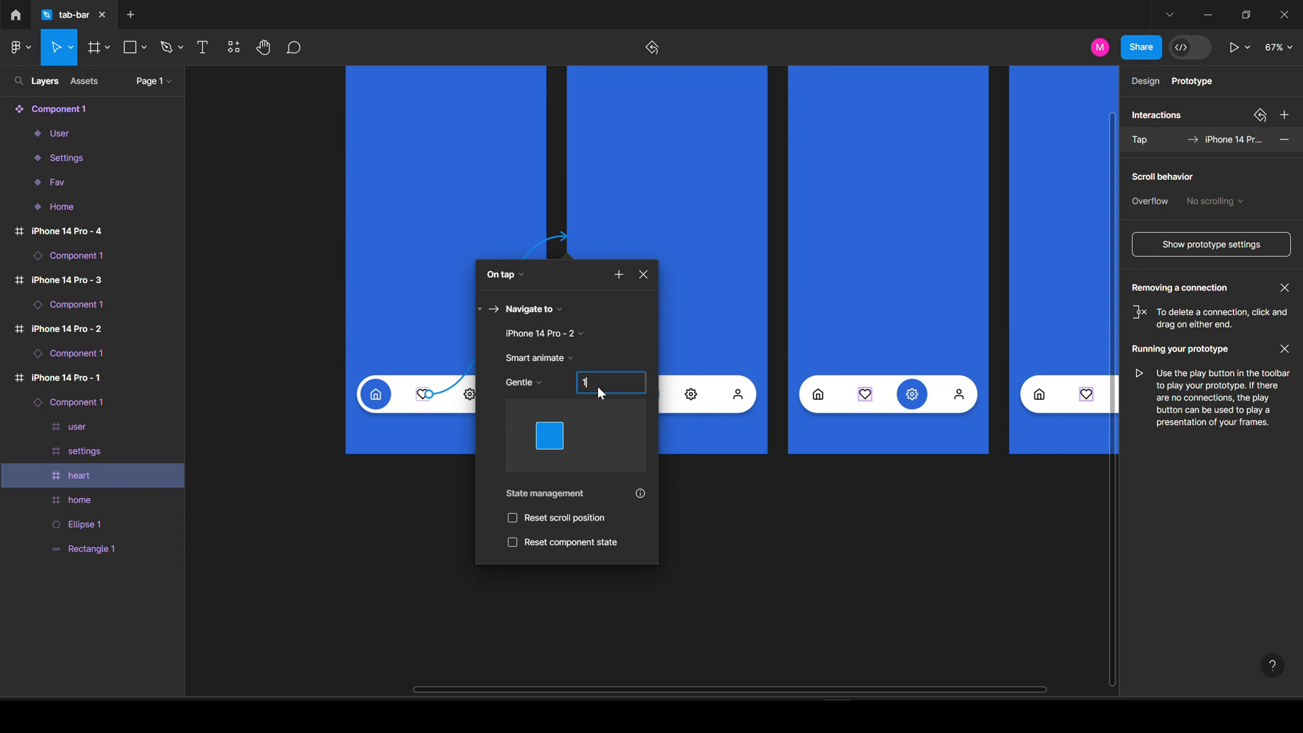
type("000")
key("Return")
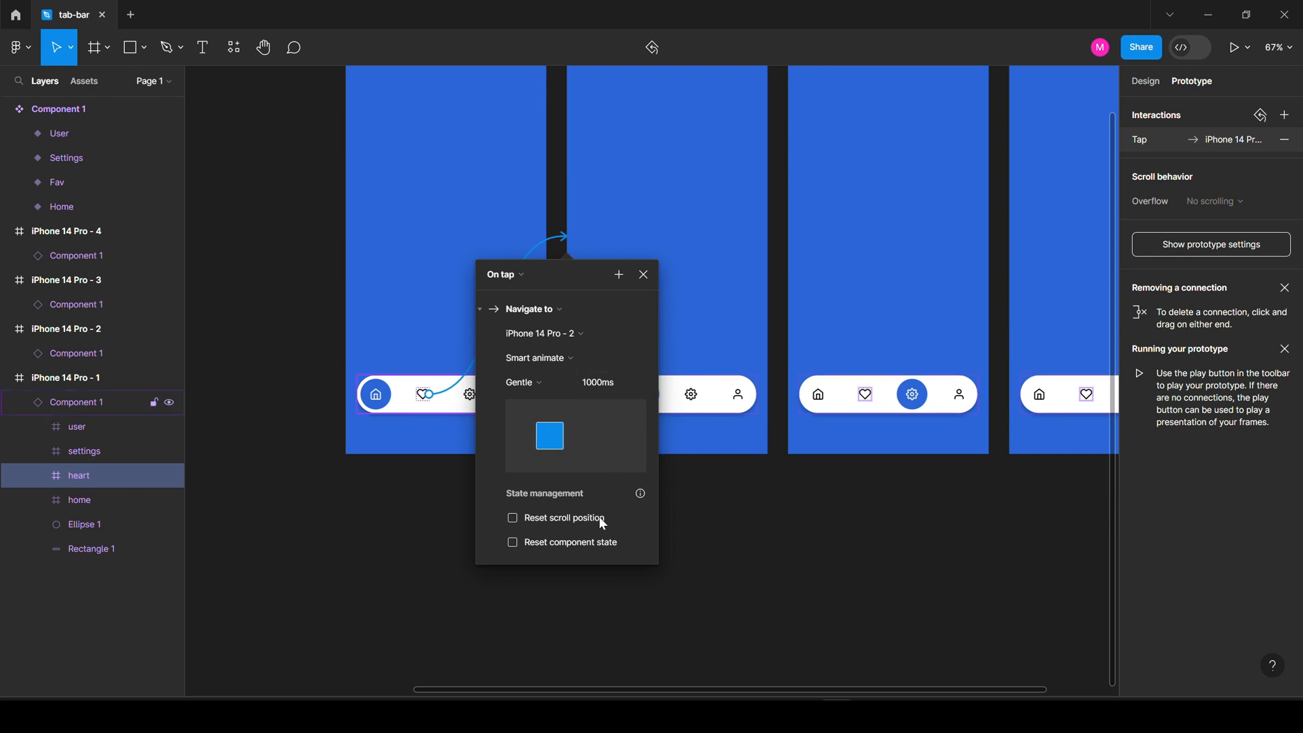
left_click(643, 275)
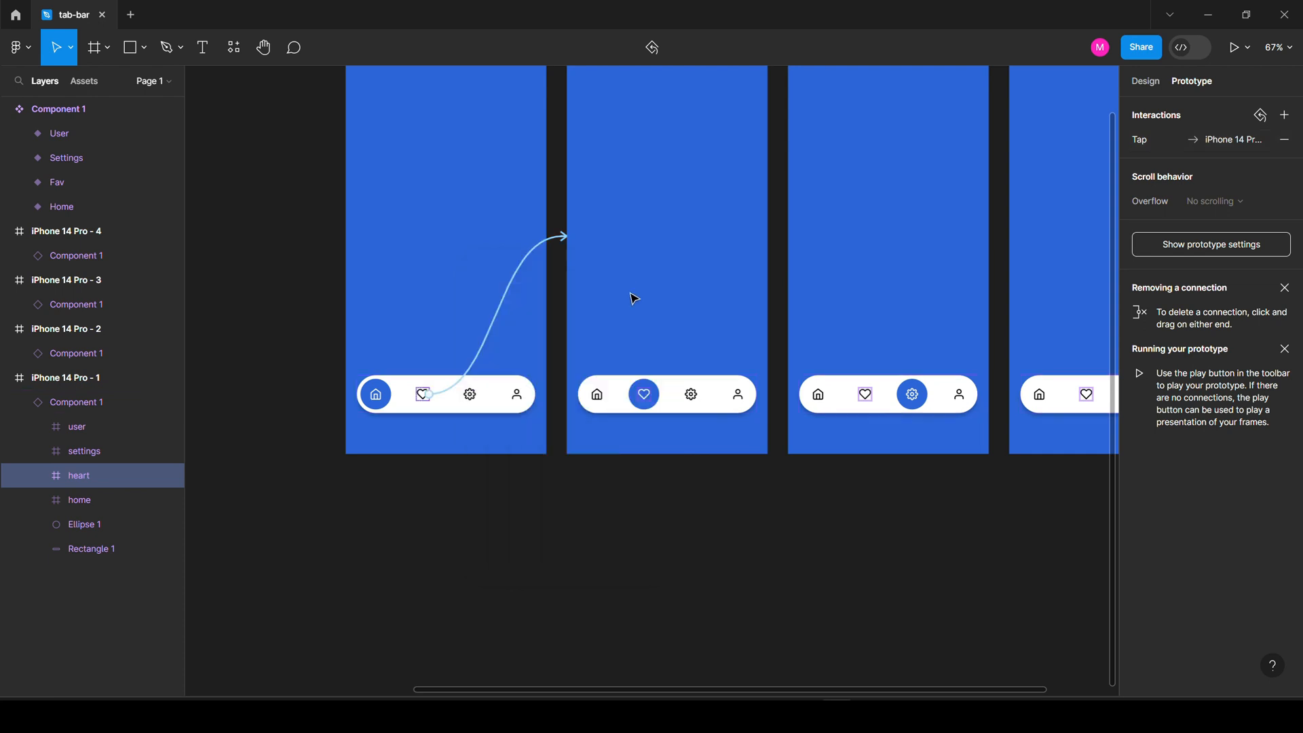
Link the first screen's settings and user icons to iPhone 14 Pro - 3 and - 4.
left_click(475, 394)
left_click_drag(477, 396, 853, 331)
left_click(980, 539)
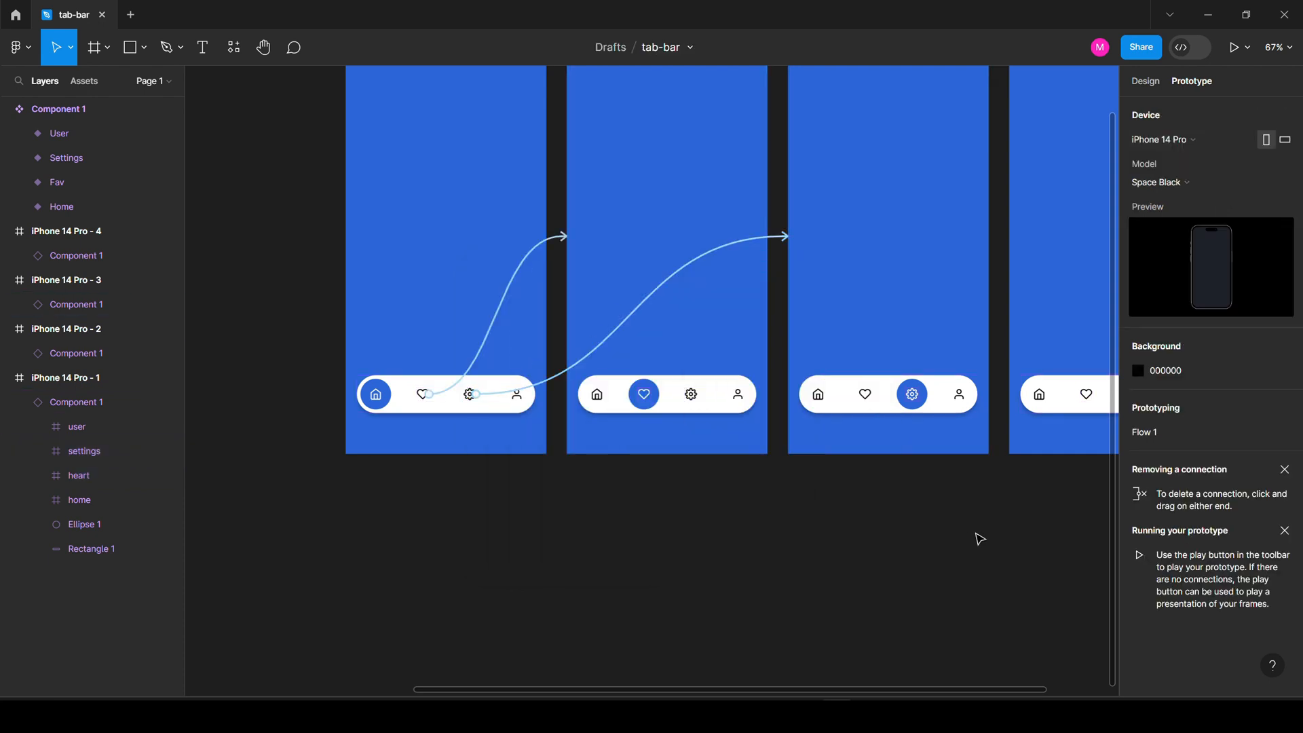
scroll(564, 445, "right", 5)
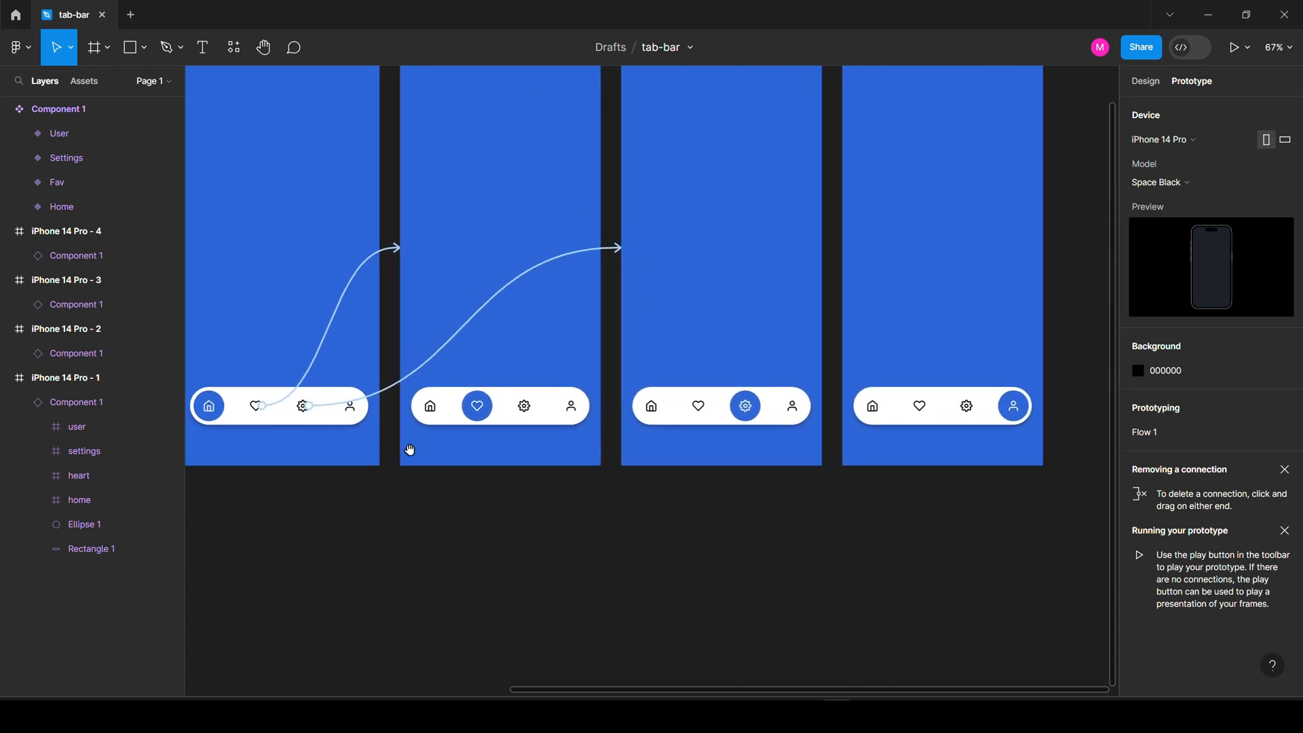
left_click(355, 415)
left_click(355, 416)
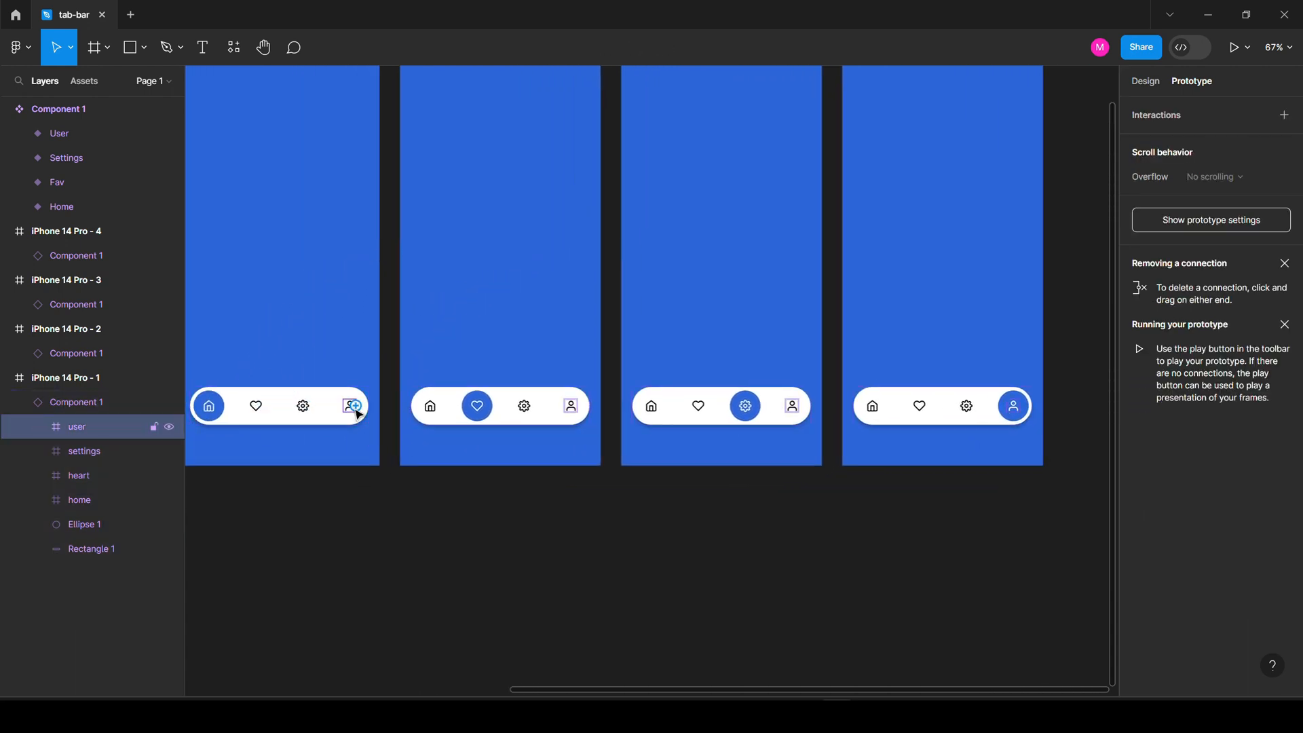
left_click_drag(355, 406, 916, 374)
left_click_drag(916, 374, 915, 374)
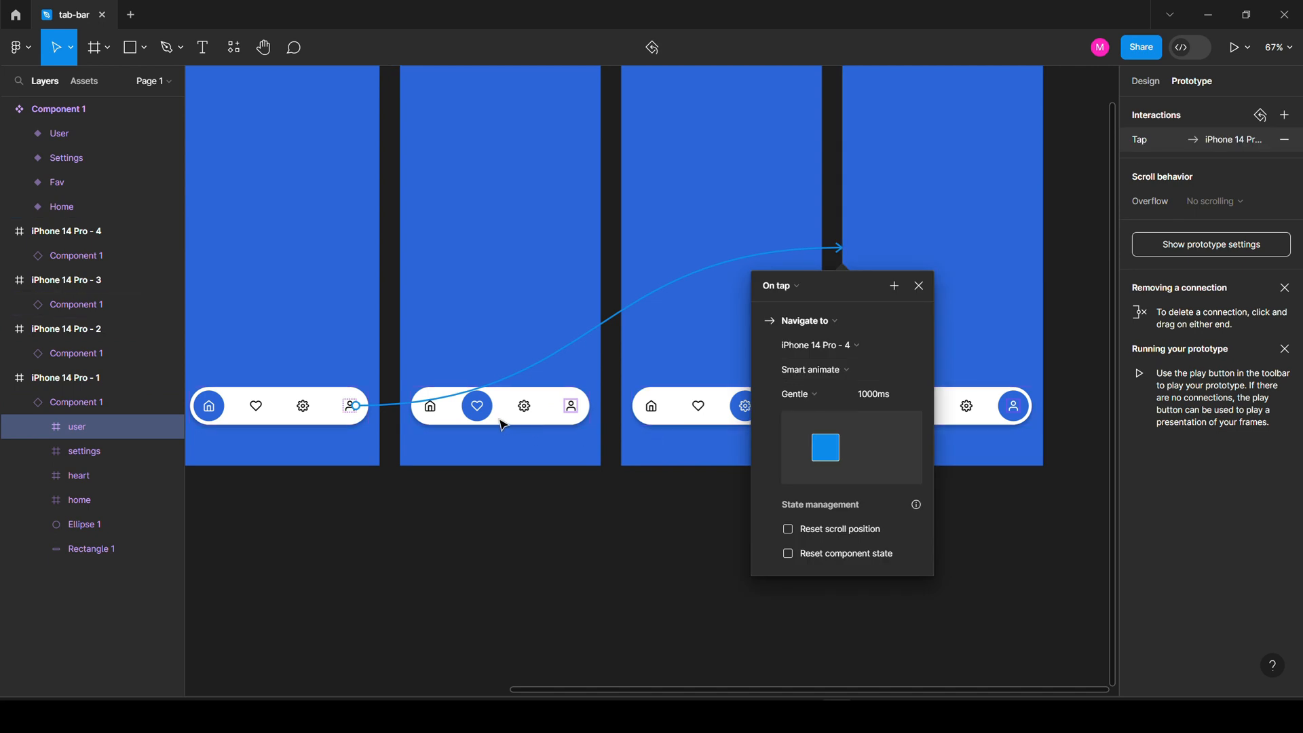
left_click(430, 408)
Link frame 2's home, settings and user icons to iPhone 14 Pro - 1, - 3 and - 4.
left_click(430, 407)
left_click_drag(432, 414, 306, 389)
double_click(524, 402)
left_click_drag(526, 401, 665, 387)
left_click(483, 445)
double_click(575, 408)
left_click_drag(577, 406, 889, 390)
Link frame 3's home, heart and user icons to frames 1, 2 and 4.
double_click(652, 407)
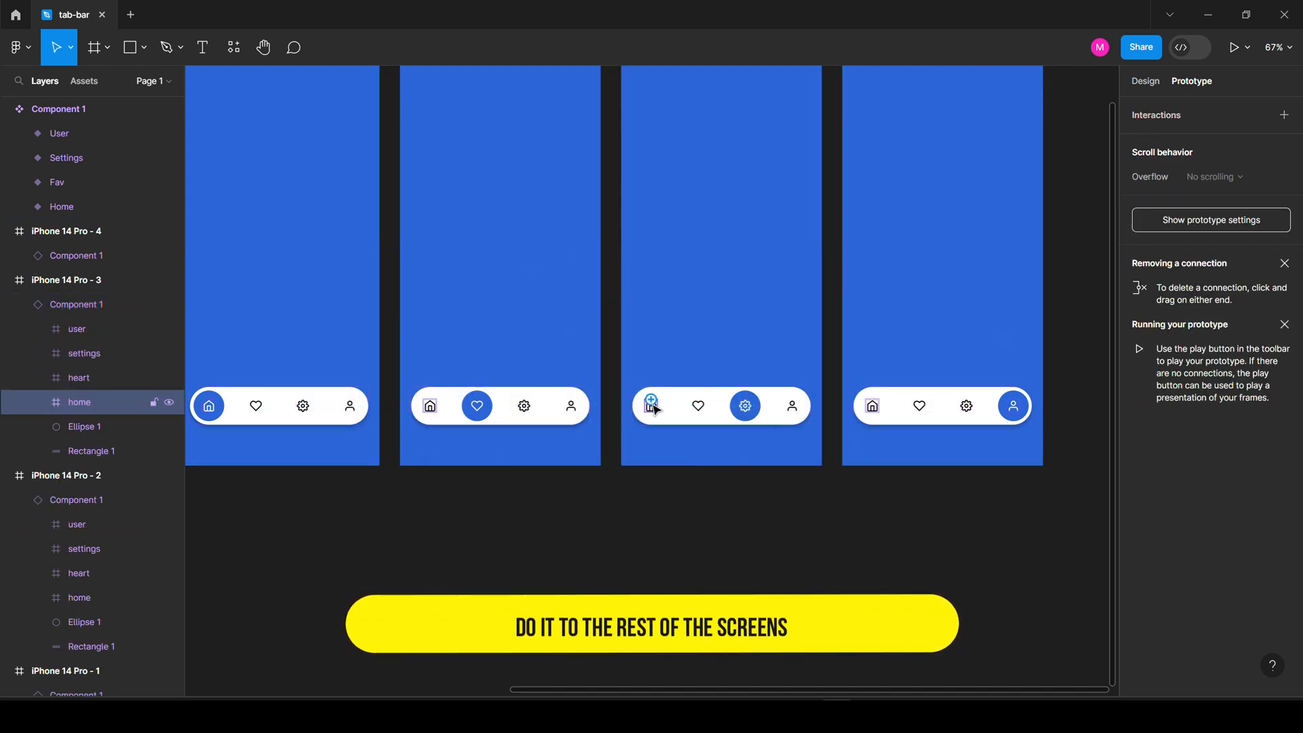
left_click_drag(655, 407, 319, 391)
double_click(698, 409)
left_click_drag(703, 407, 543, 390)
double_click(793, 409)
left_click(1004, 502)
left_click_drag(798, 407, 306, 390)
Link frame 4's home, heart and settings icons to their matching frames.
double_click(873, 408)
double_click(919, 408)
left_click_drag(925, 406, 543, 390)
double_click(965, 407)
left_click_drag(972, 407, 650, 372)
left_click(649, 360)
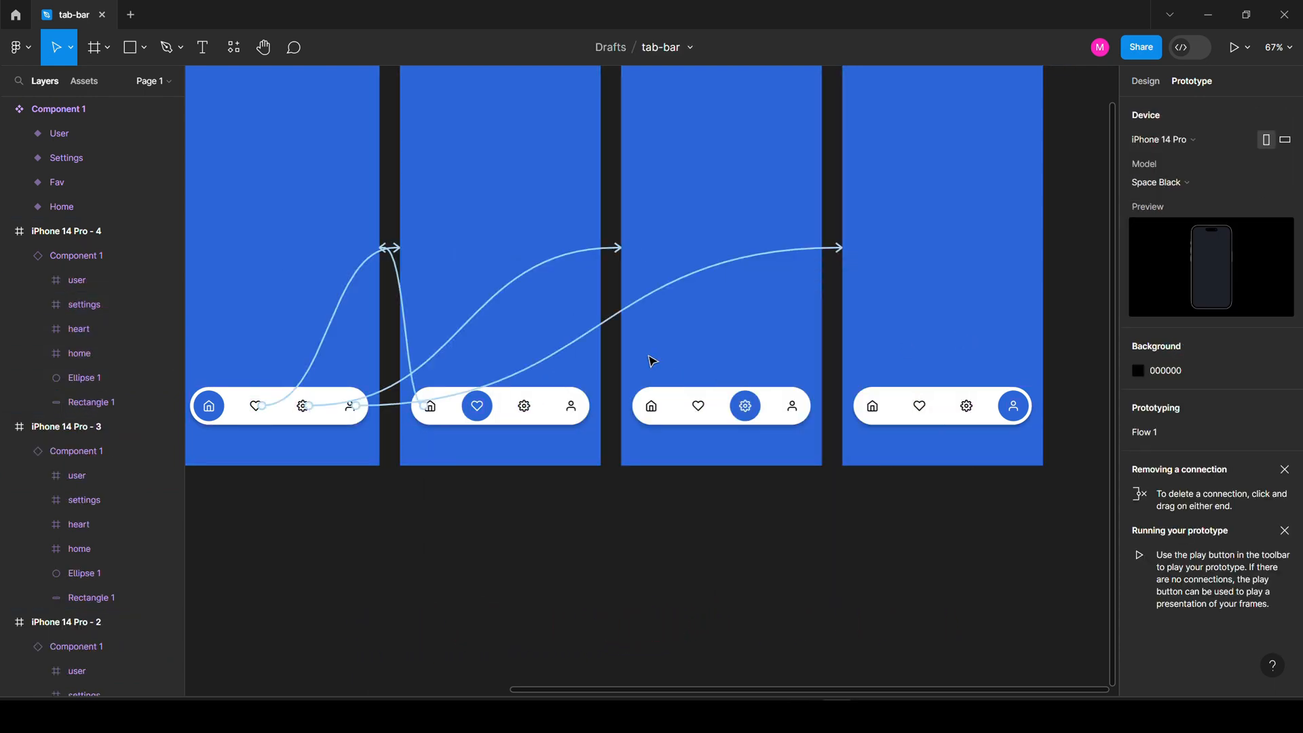
scroll(660, 475, "down", 4)
left_click(443, 234)
Play the prototype and tap the heart, settings, user and home tabs to test transitions.
left_click(1234, 48)
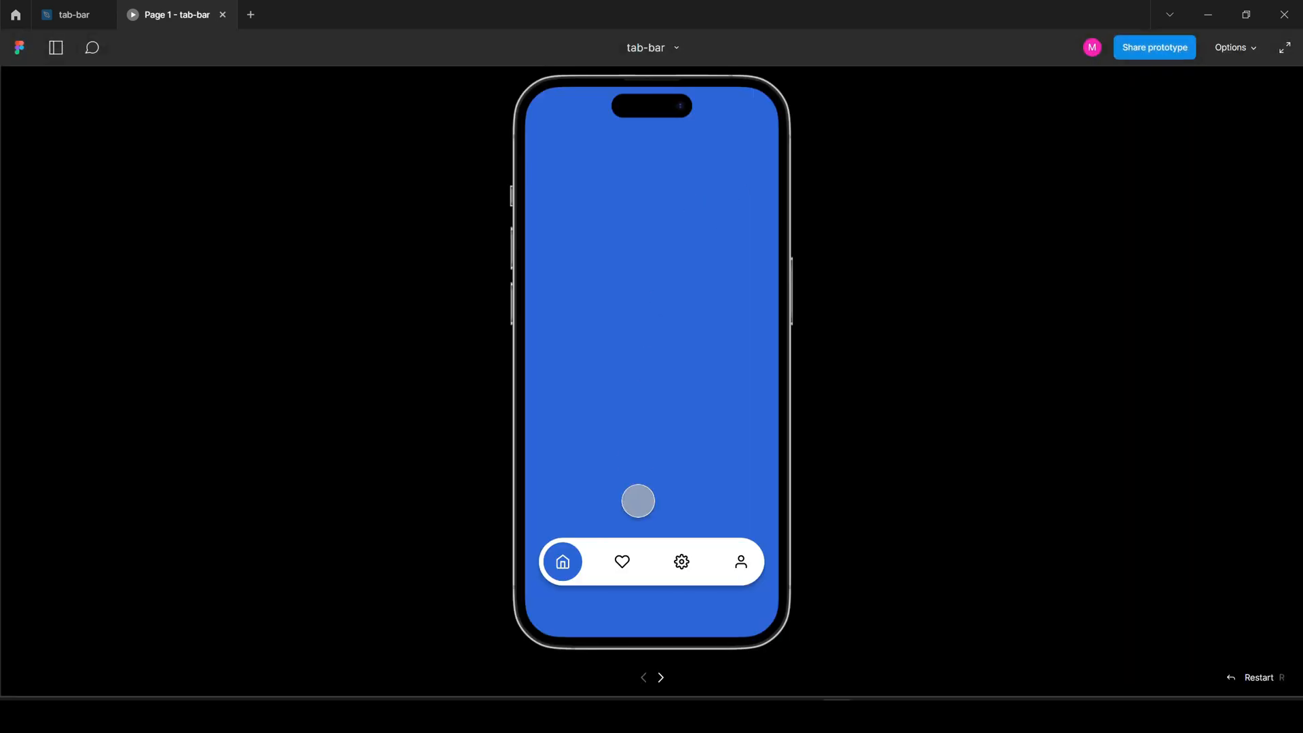
left_click(623, 562)
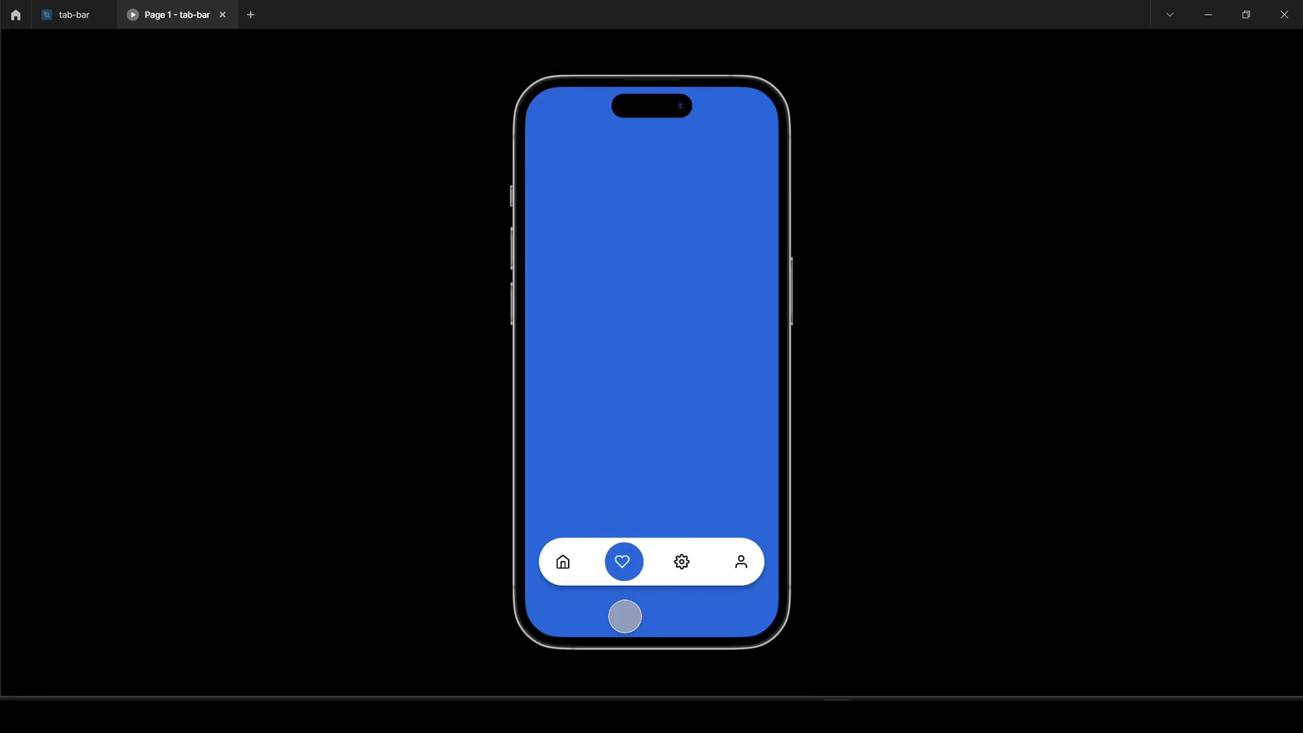
left_click(681, 561)
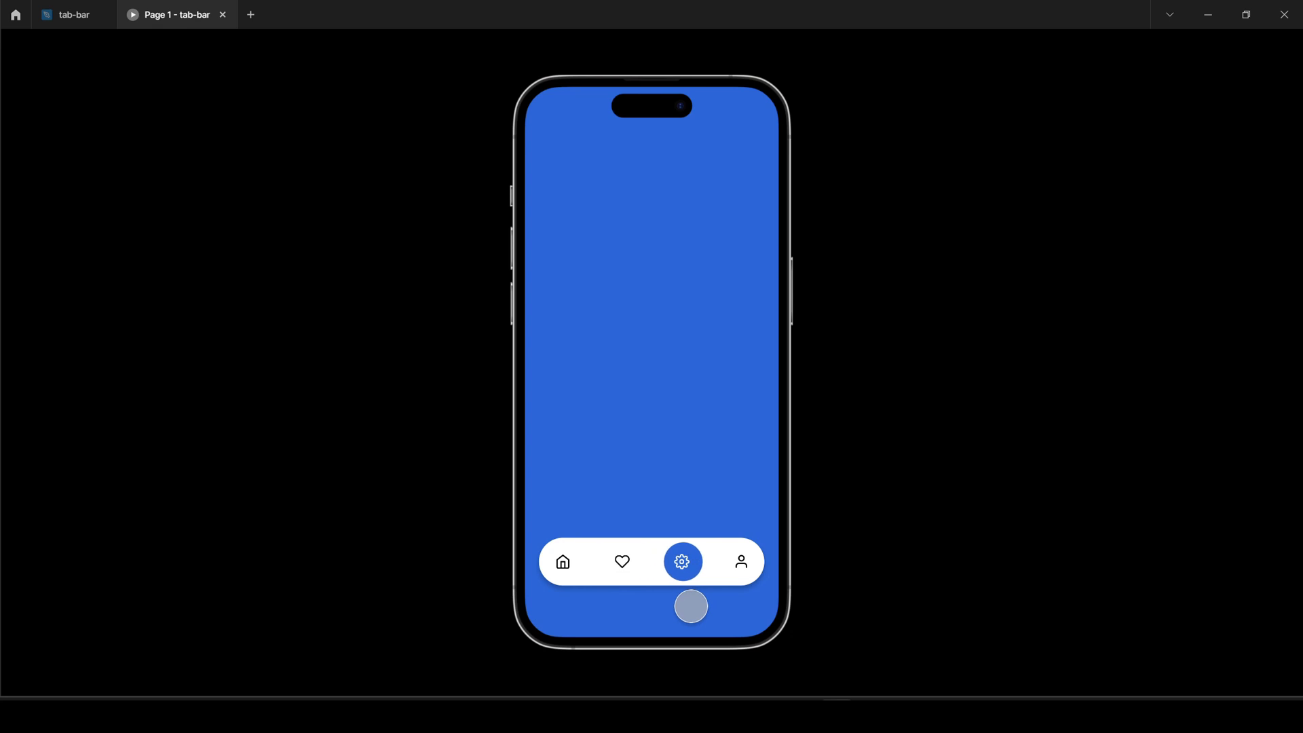
left_click(741, 562)
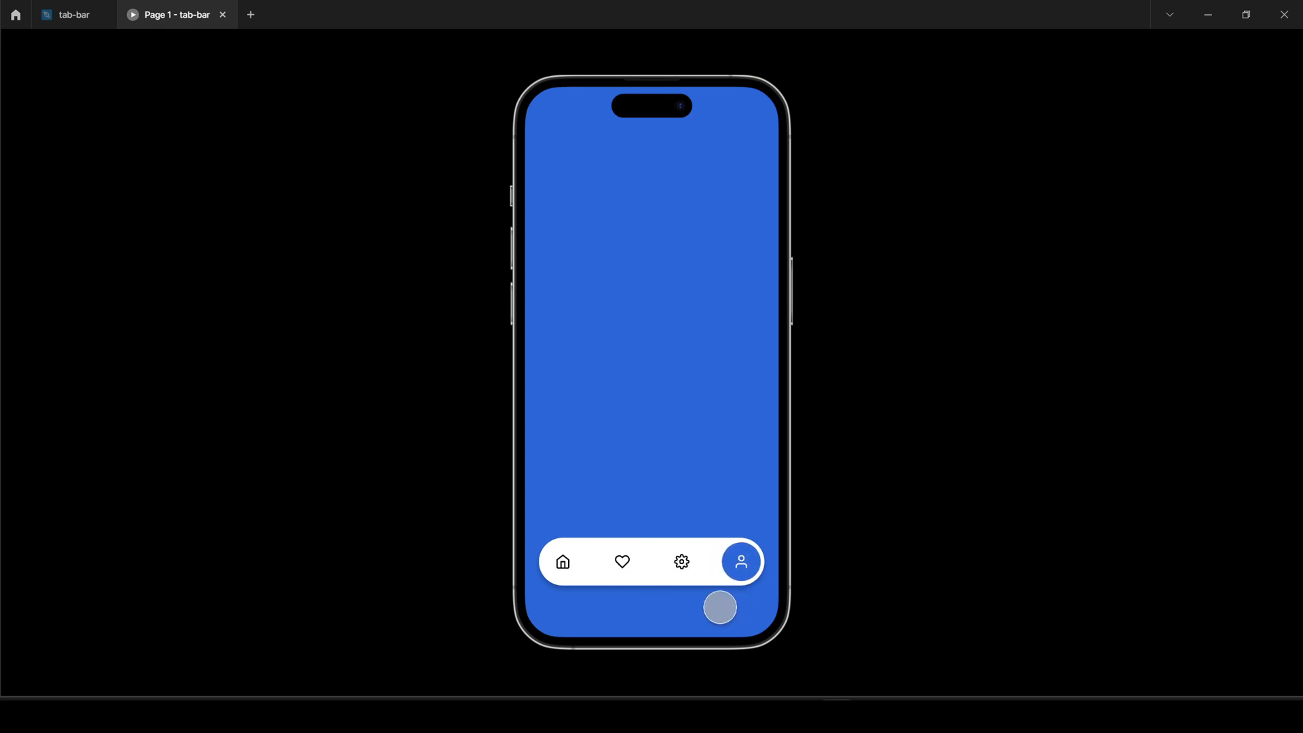
left_click(623, 562)
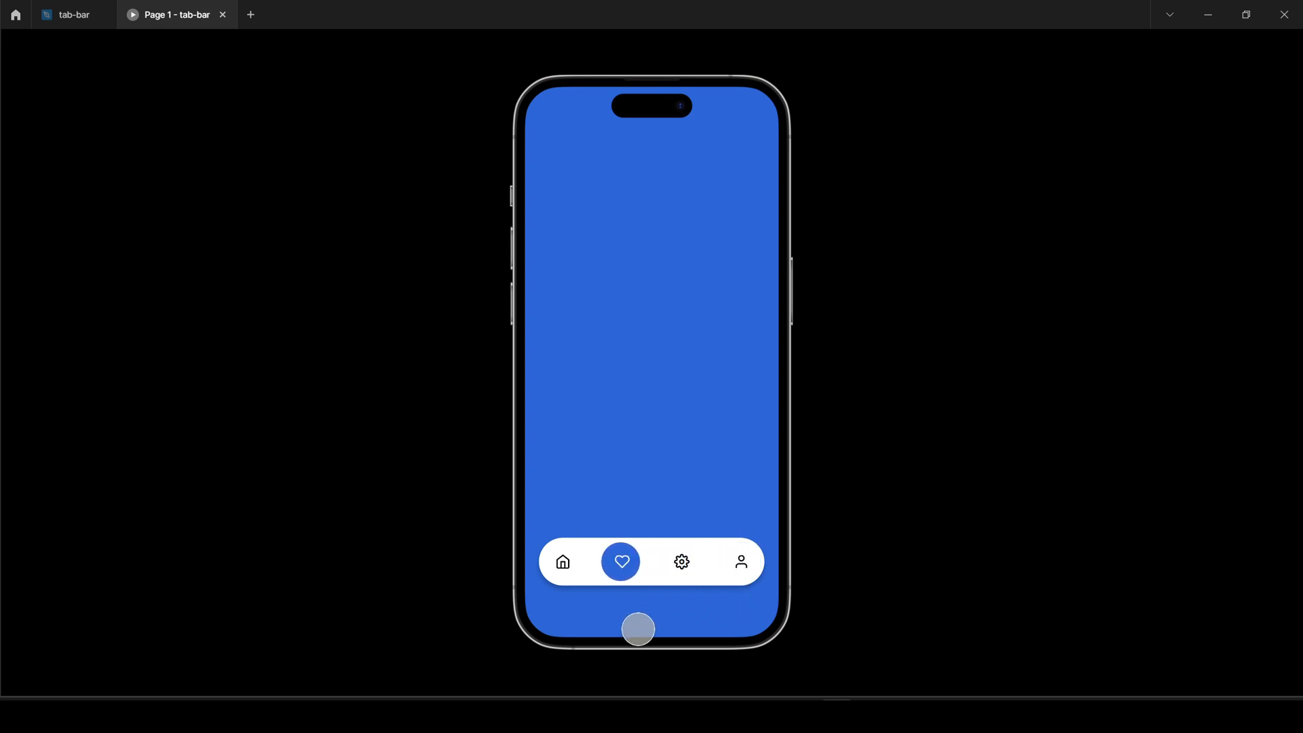
left_click(741, 563)
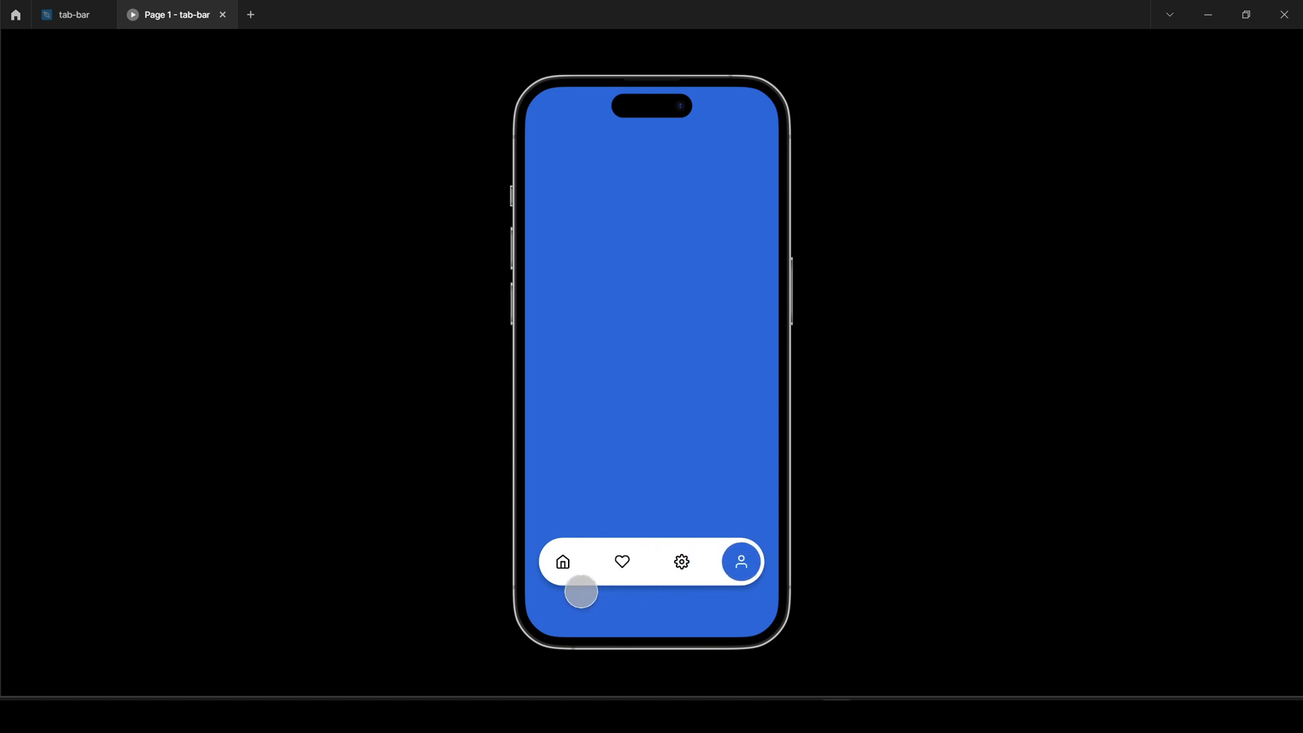
left_click(562, 562)
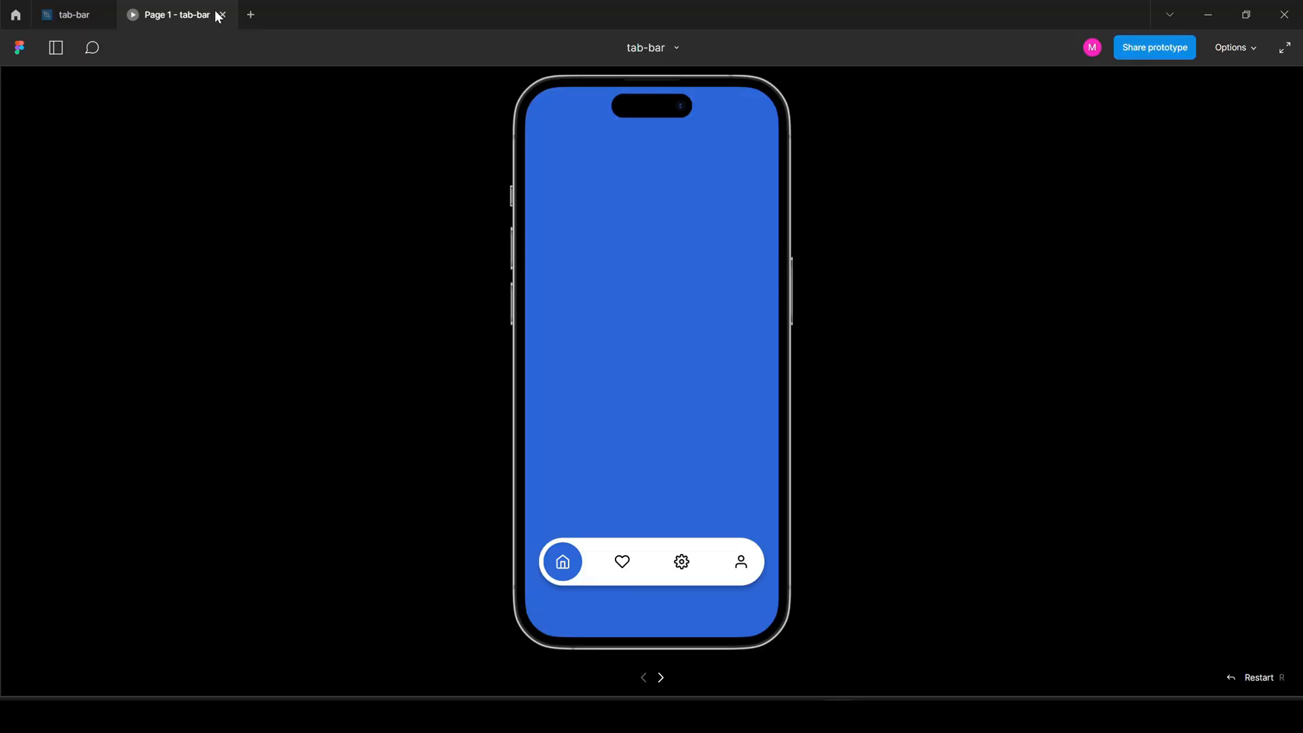
Return to the editor and make frame 2's background pink (FF28D0).
left_click(216, 15)
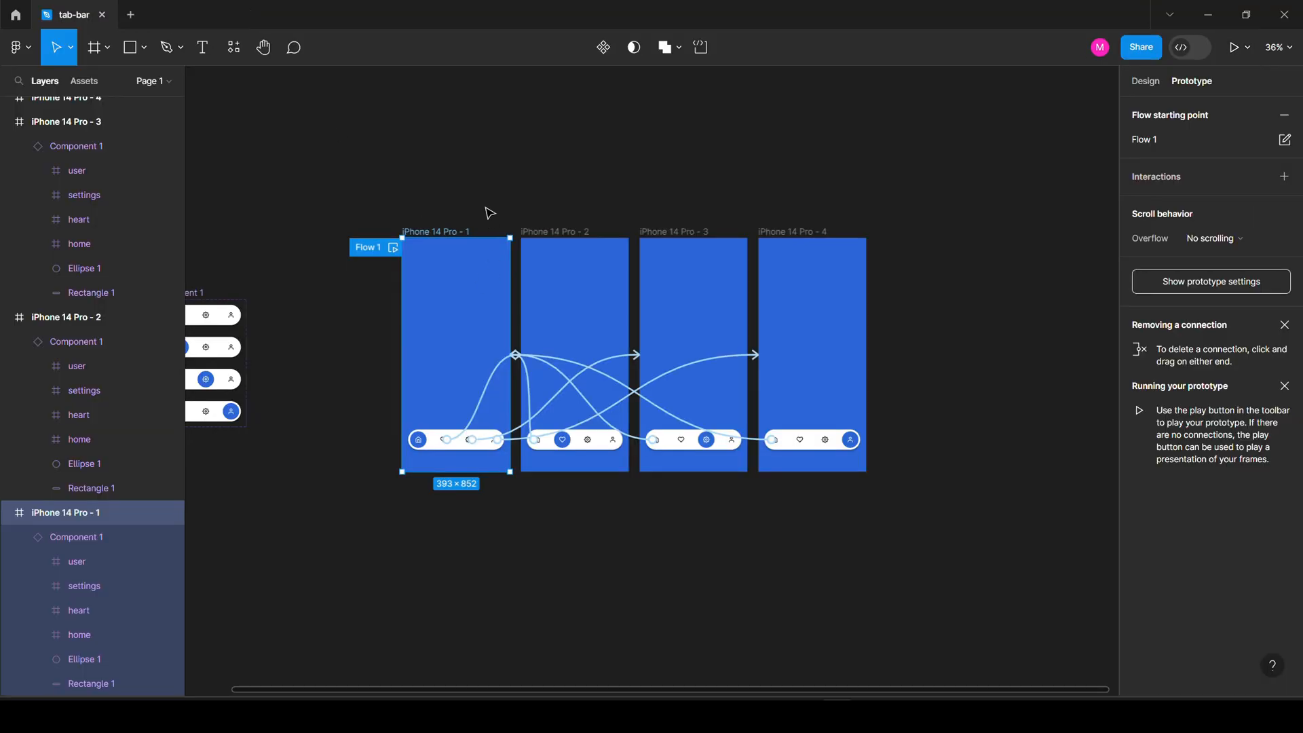
left_click(594, 308)
scroll(602, 320, "up", 3)
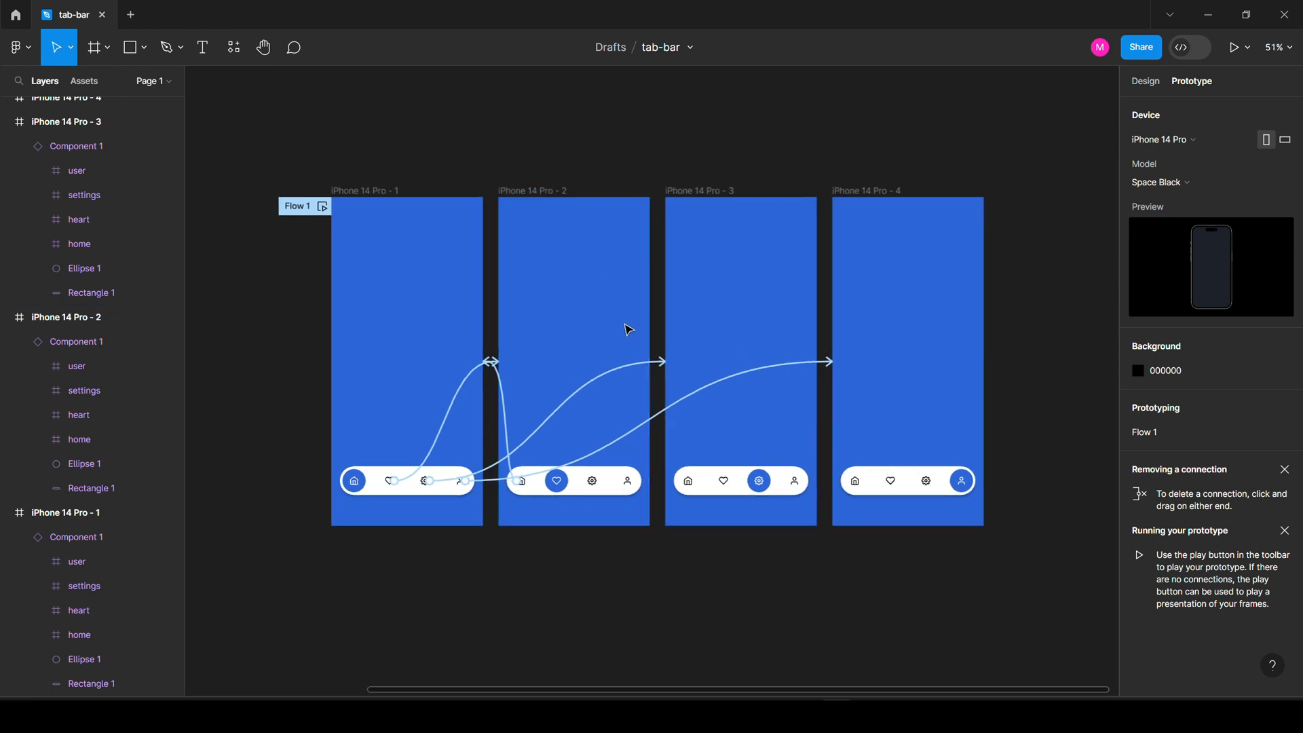
left_click(552, 191)
left_click(1145, 81)
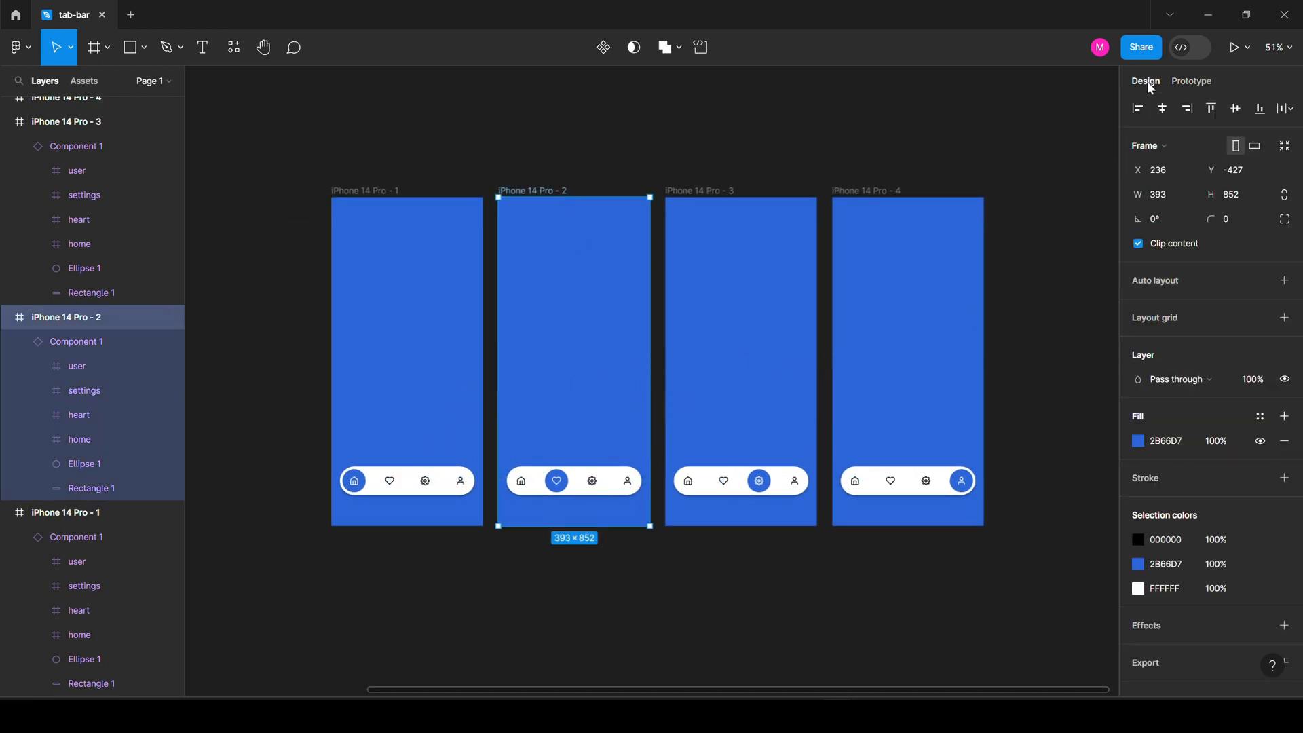
left_click(1138, 441)
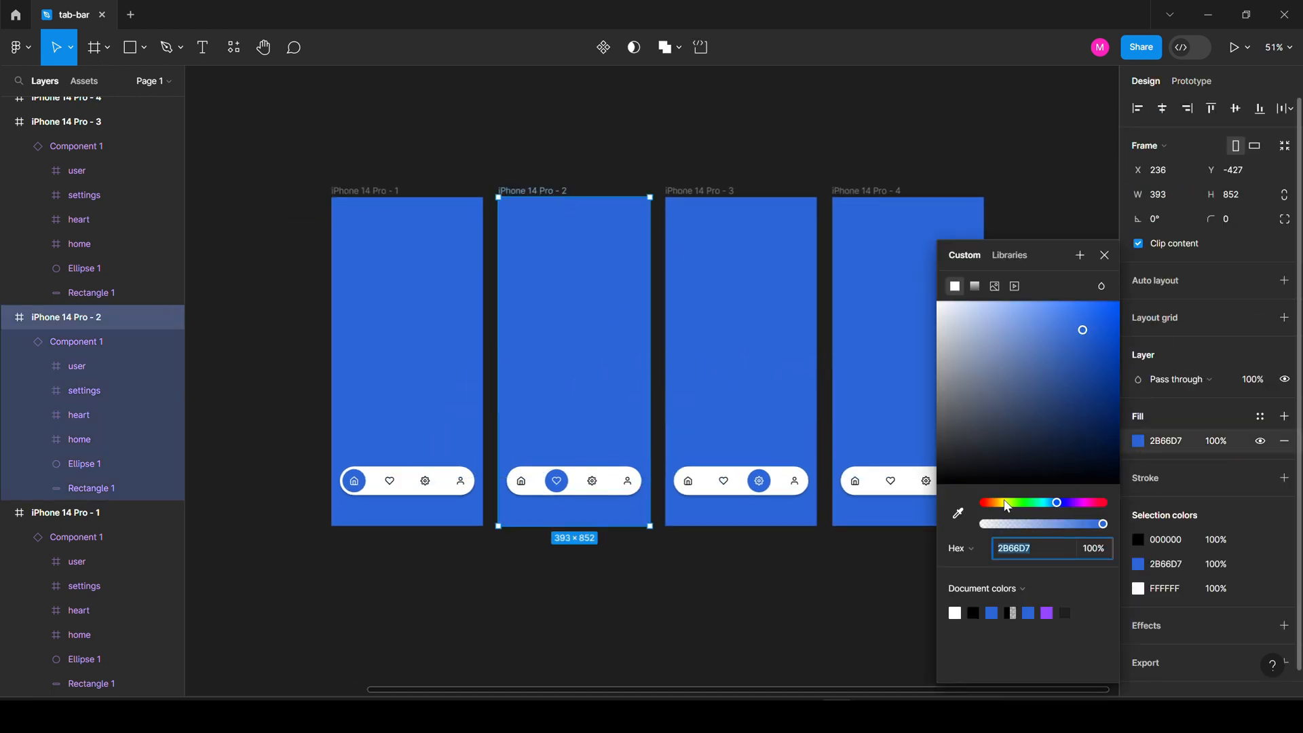
left_click_drag(1006, 503, 994, 502)
left_click_drag(1072, 504, 1082, 505)
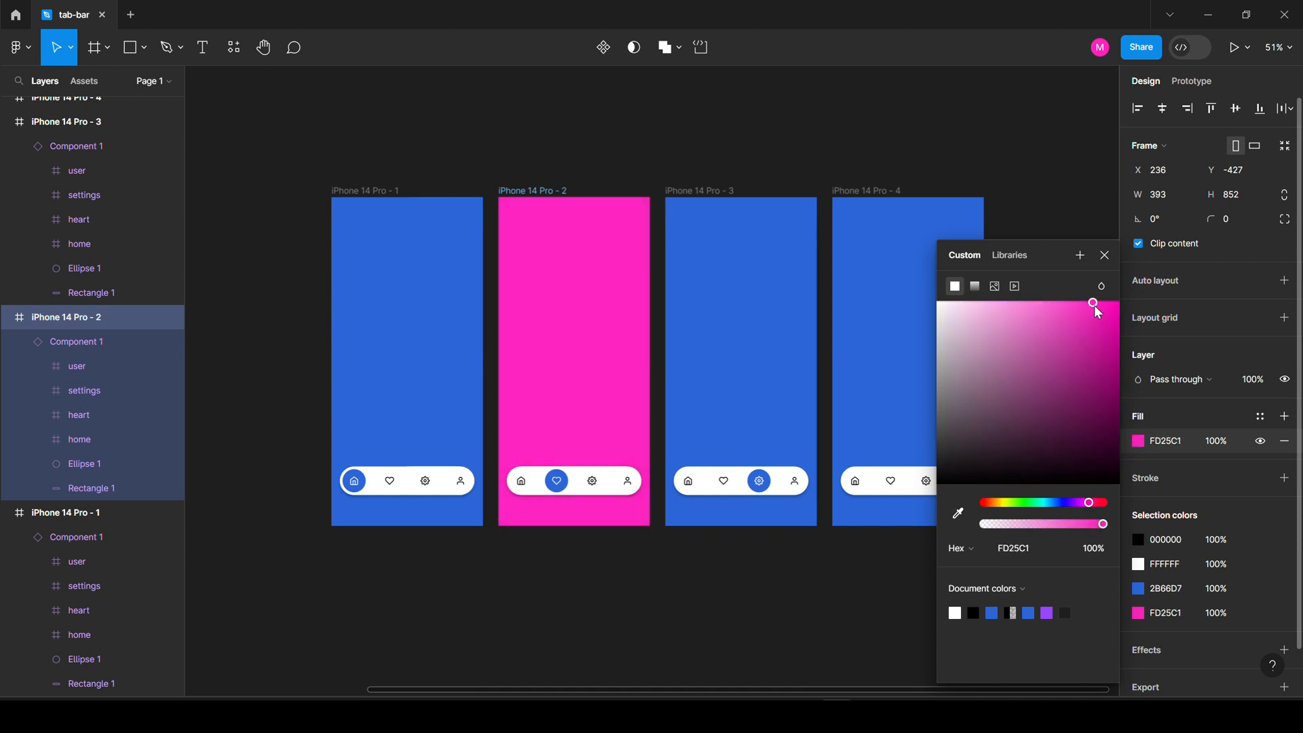
mouse_move(1094, 304)
left_mouse_down()
mouse_move(1075, 308)
mouse_move(1091, 304)
left_mouse_up()
left_click_drag(1101, 506, 1087, 506)
Make frame 3's background grey (494A4C).
left_click(730, 364)
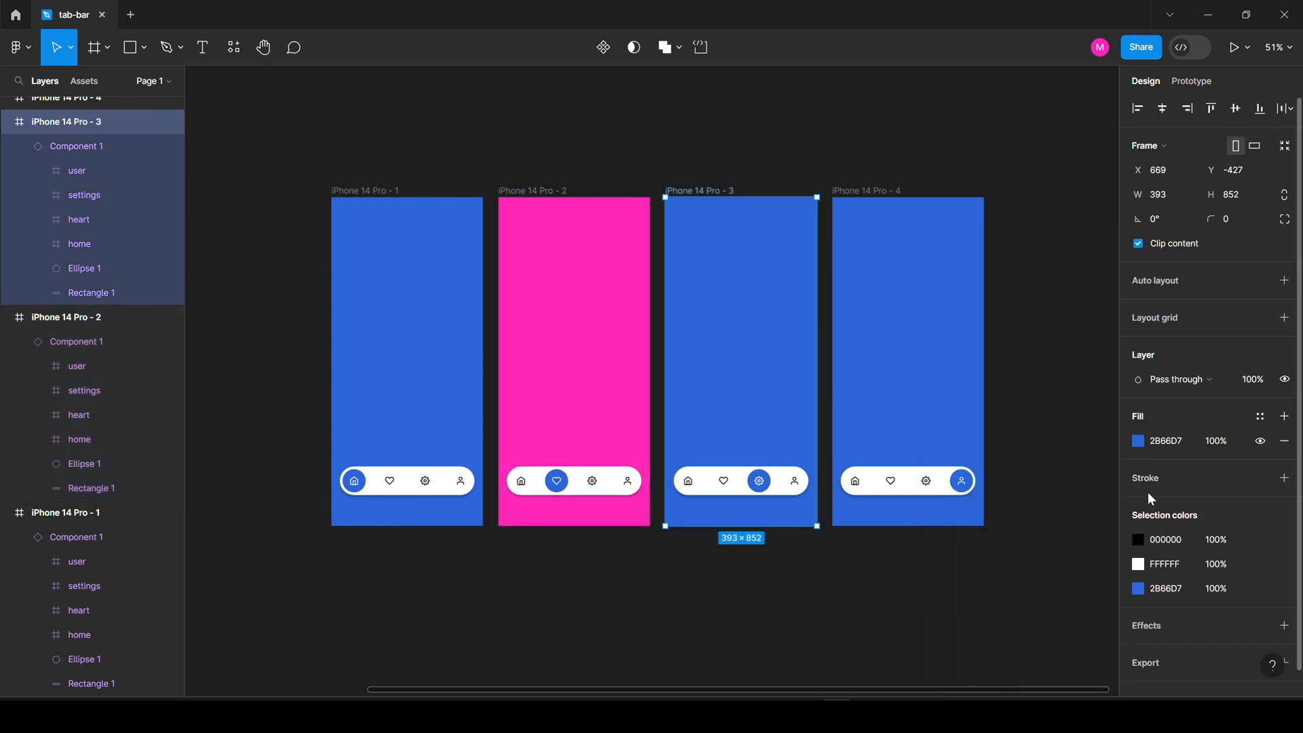
left_click(1139, 442)
left_click_drag(1040, 386, 1009, 410)
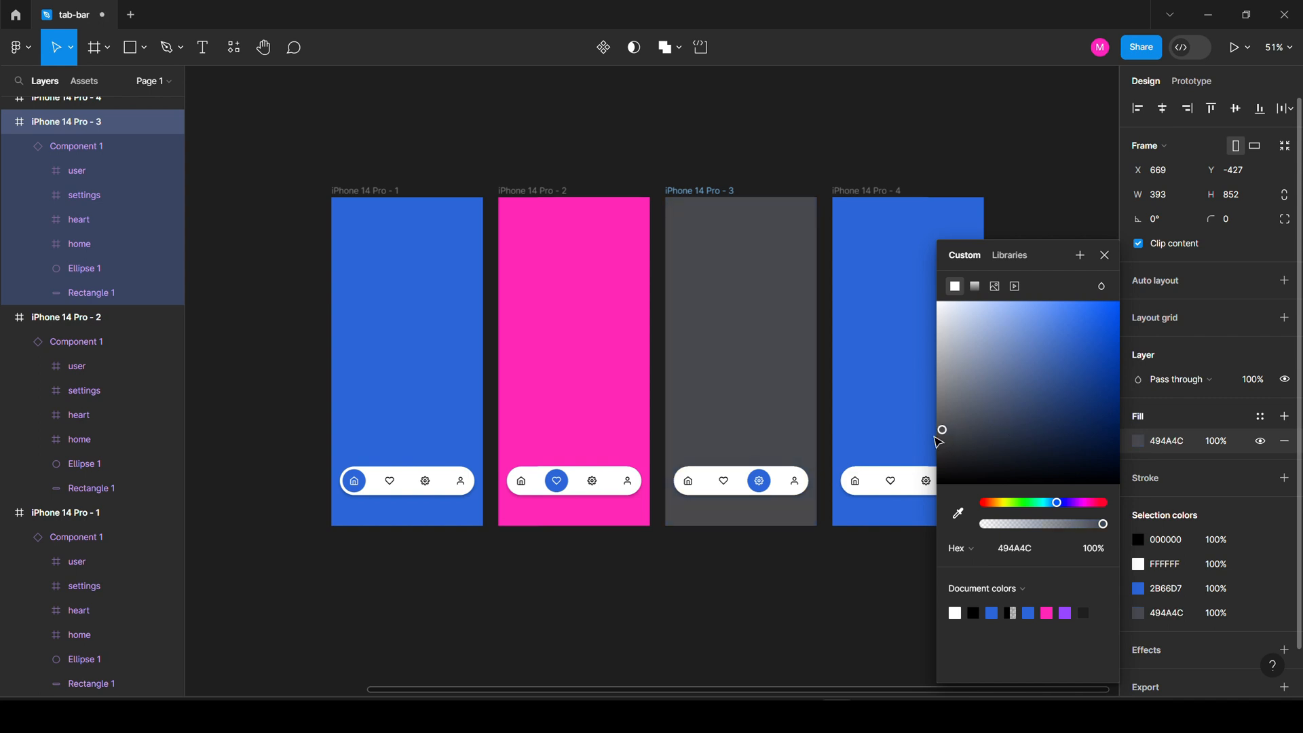
left_click_drag(939, 442, 933, 442)
Make frame 4's background green (1DAF22).
left_click(903, 377)
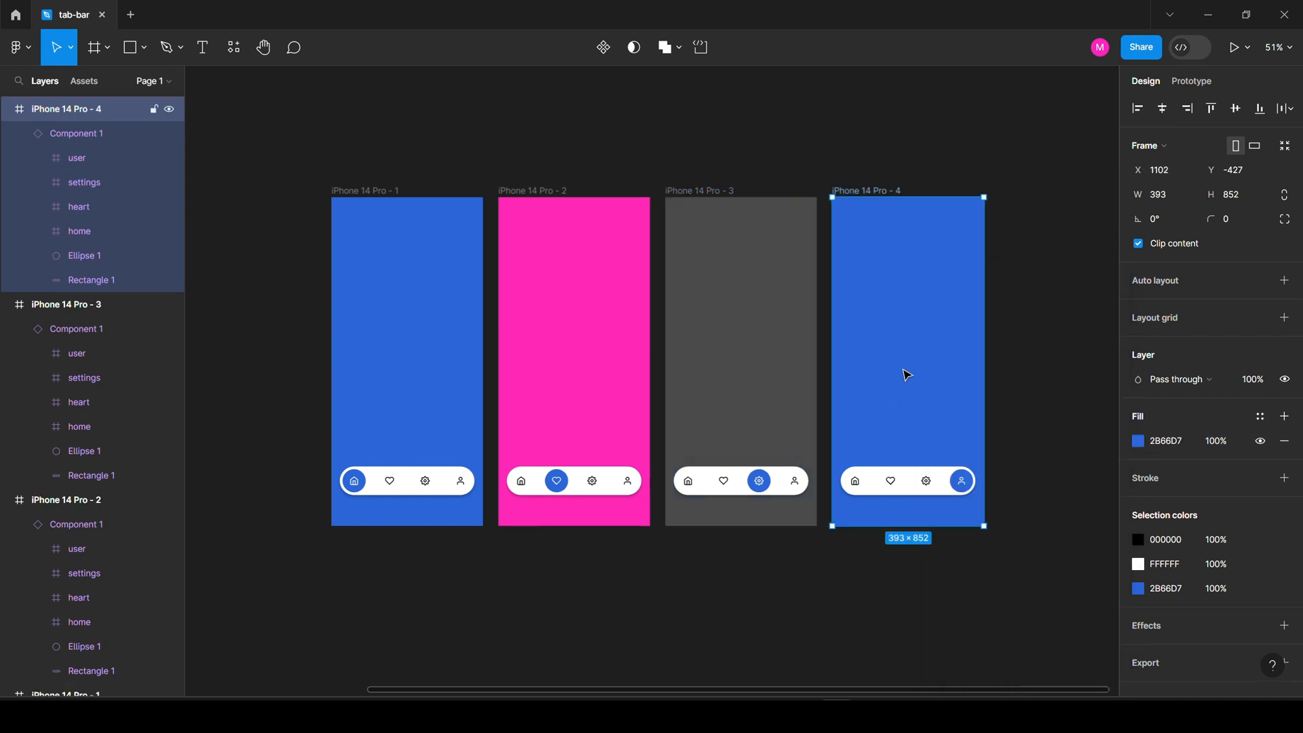
left_click(1139, 441)
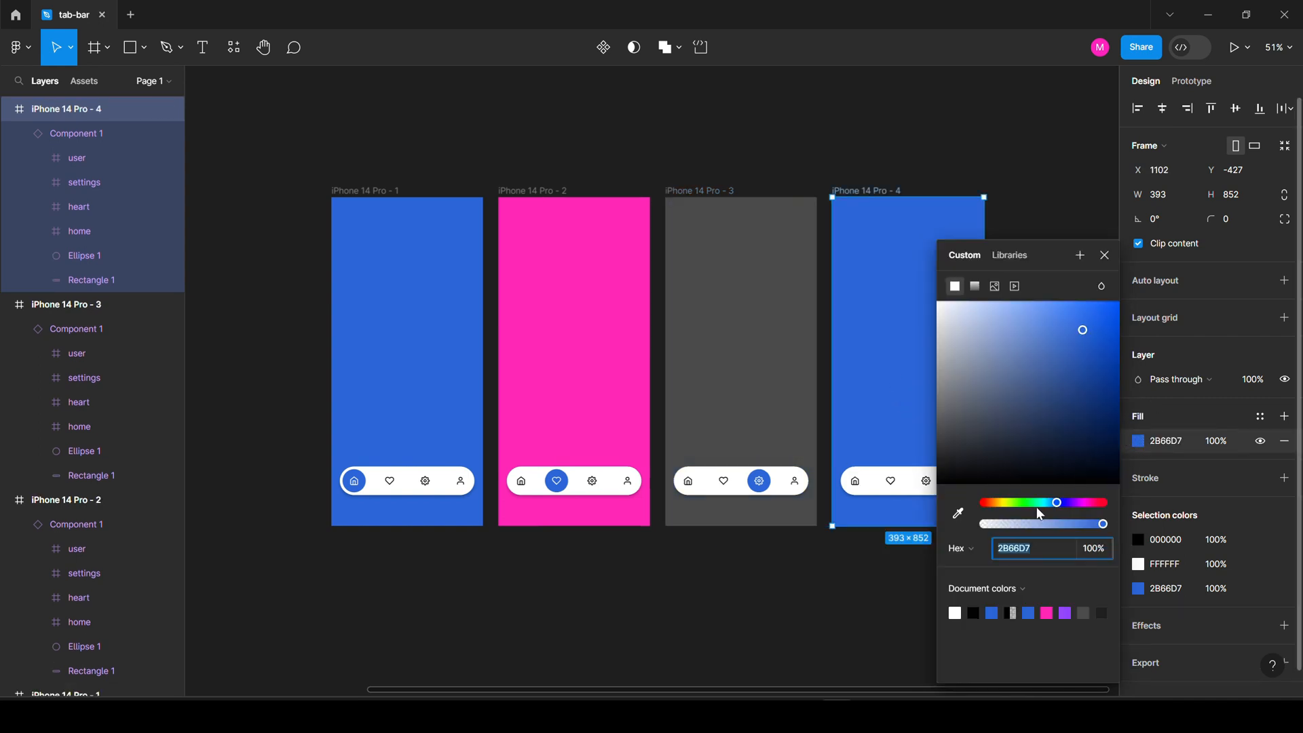
left_click_drag(1037, 506, 1025, 502)
left_click(1089, 357)
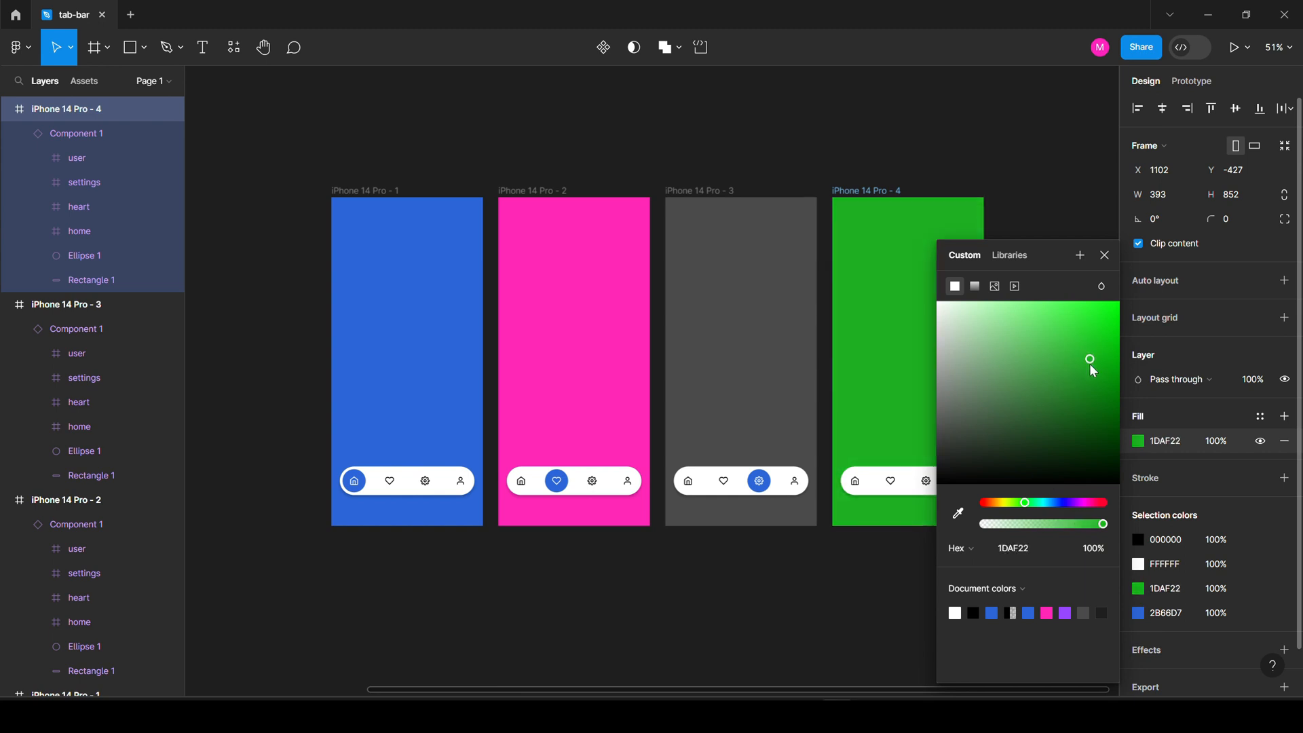
left_click(890, 260)
left_click_drag(667, 285, 637, 236)
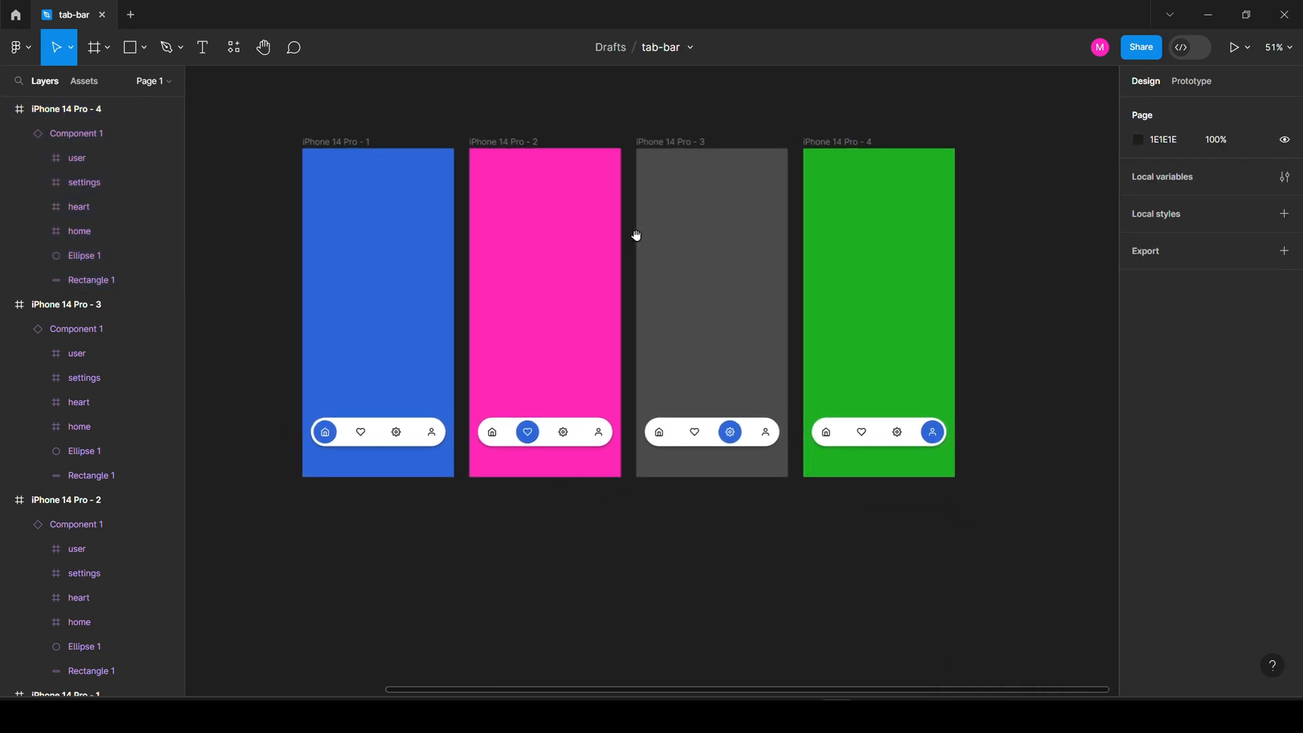
scroll(878, 294, "down", 3)
Fill the Fav variant's highlight circle with the document's pink.
scroll(373, 286, "up", 5)
scroll(387, 292, "down", 3)
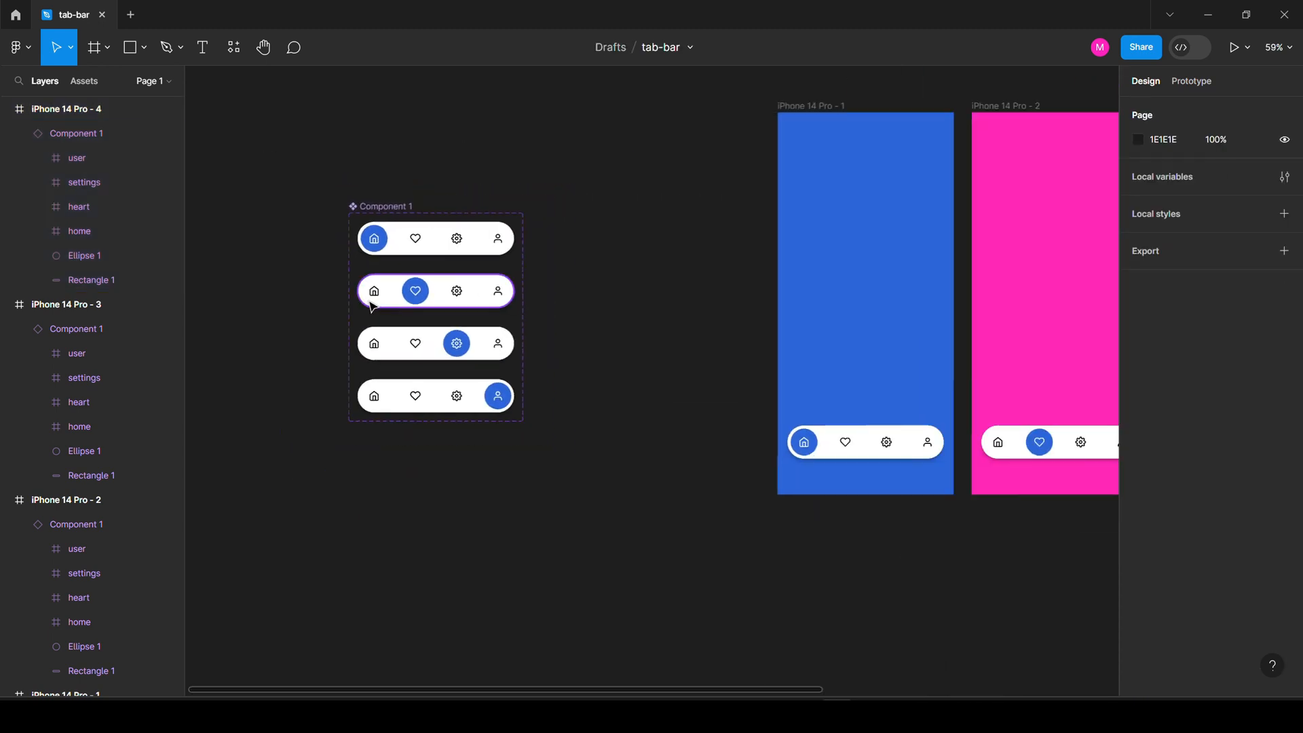
double_click(407, 280)
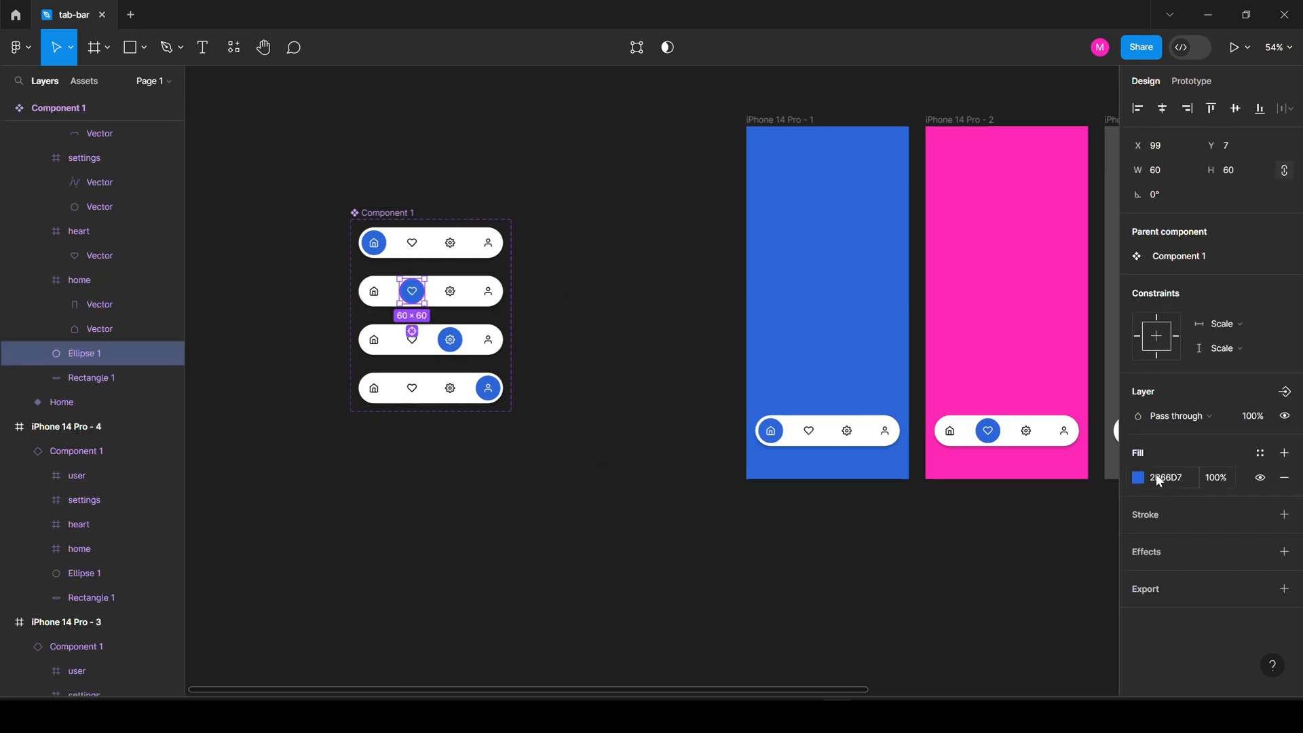
left_click(1139, 477)
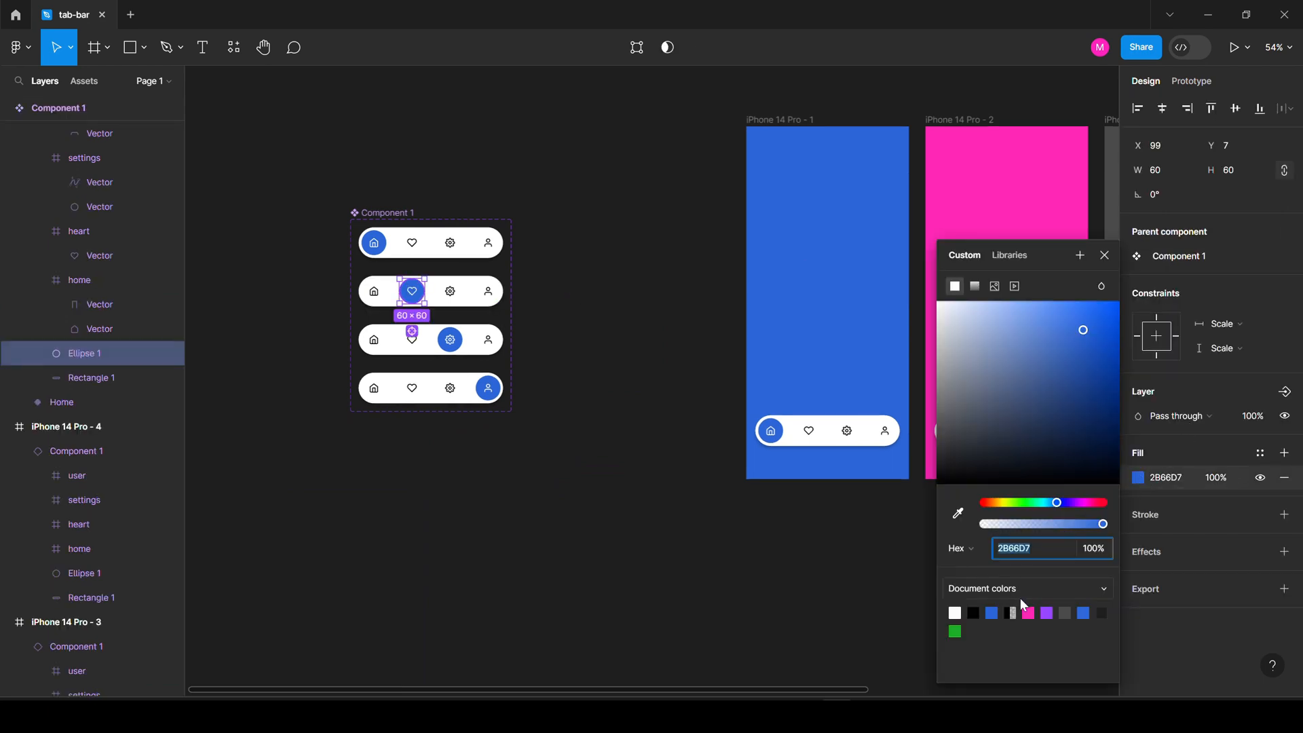
left_click(1028, 613)
left_click(853, 585)
Fill the Settings variant's highlight circle with the document's grey.
double_click(456, 332)
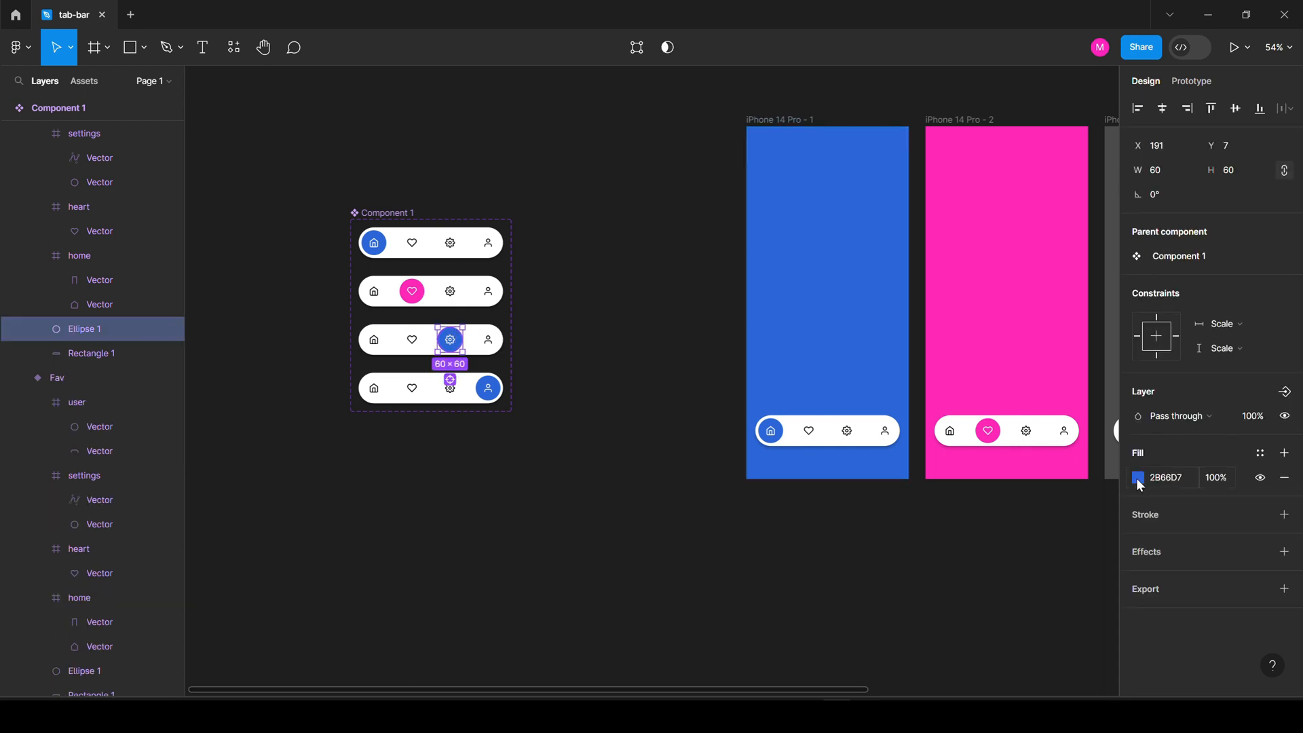
left_click(1138, 478)
left_click(1066, 612)
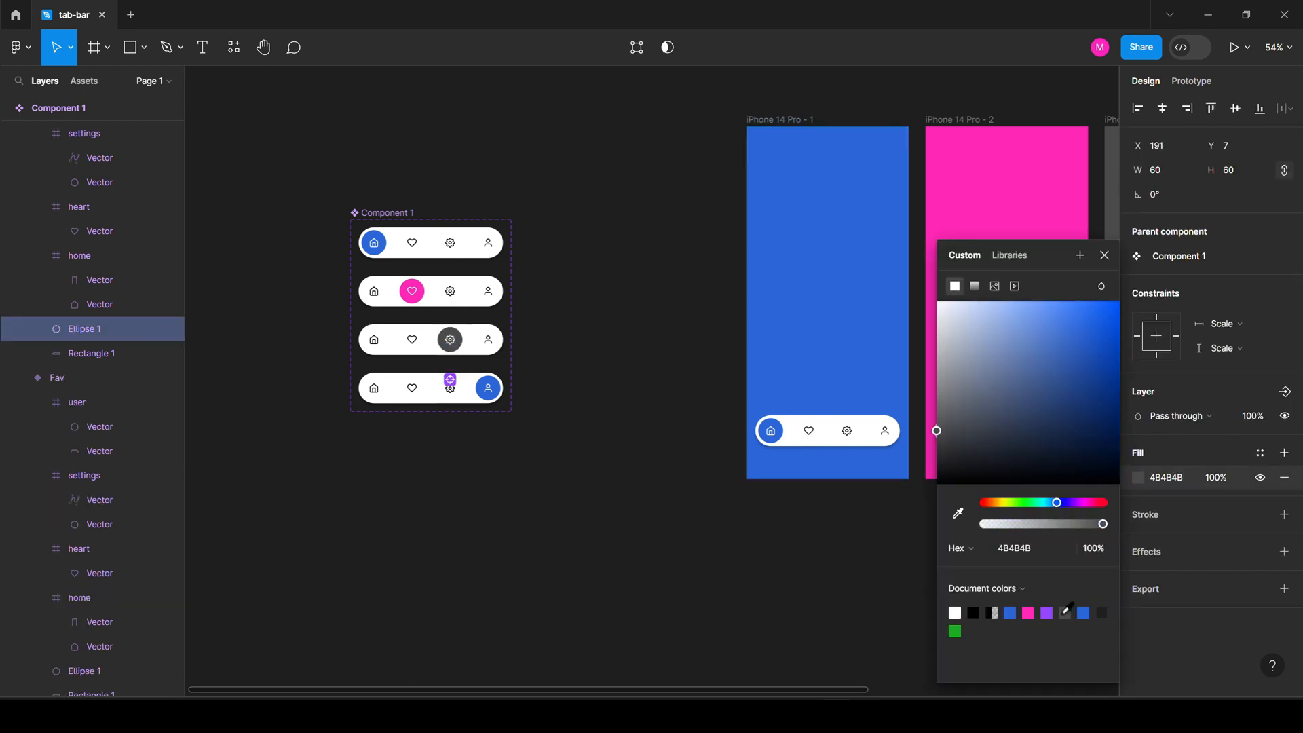
Fill the User variant's highlight circle with the document's green.
double_click(488, 388)
left_click(1138, 478)
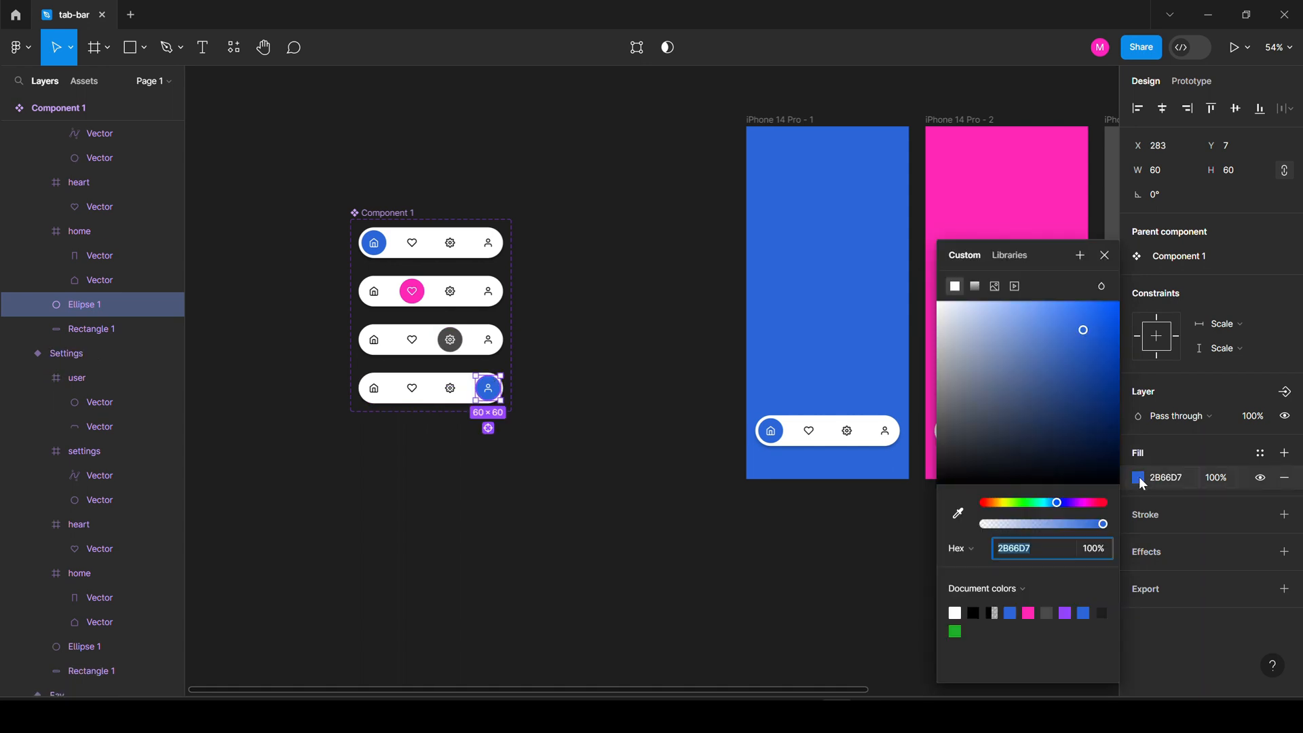
left_click(954, 631)
left_click(617, 530)
scroll(489, 421, "down", 5)
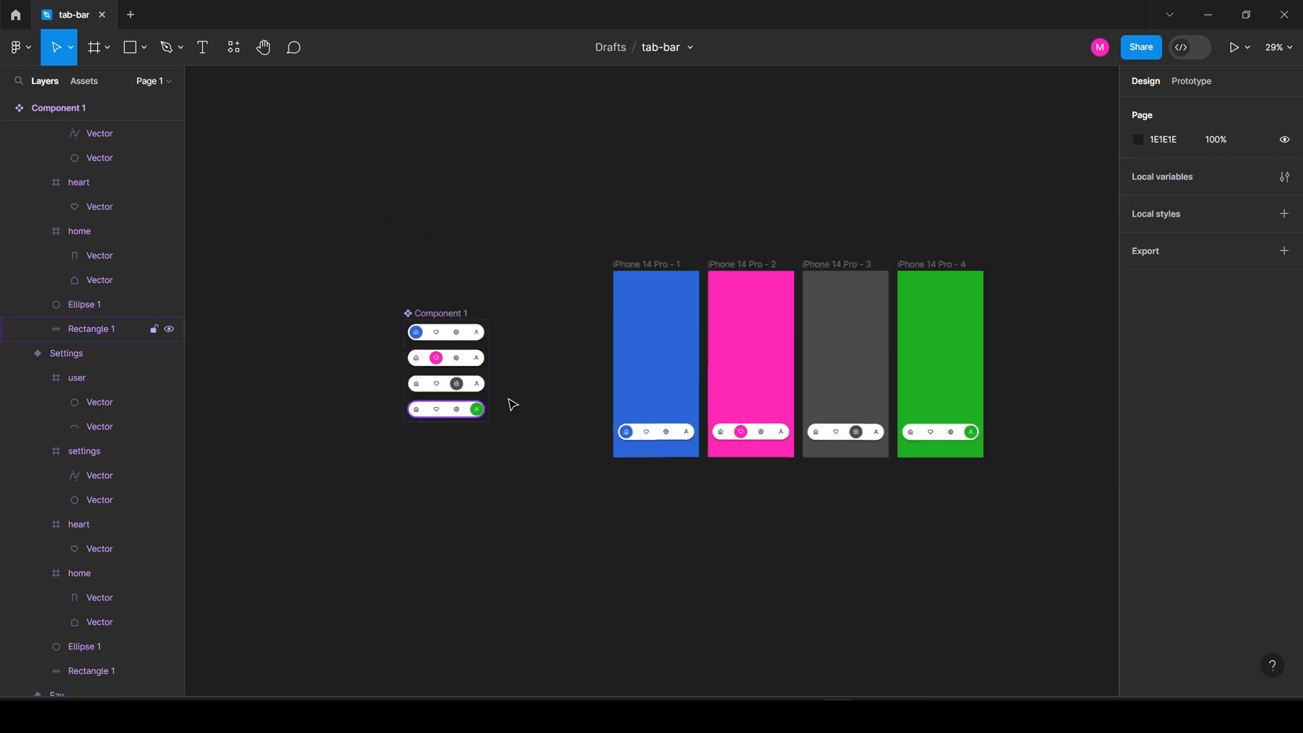
scroll(939, 414, "up", 5)
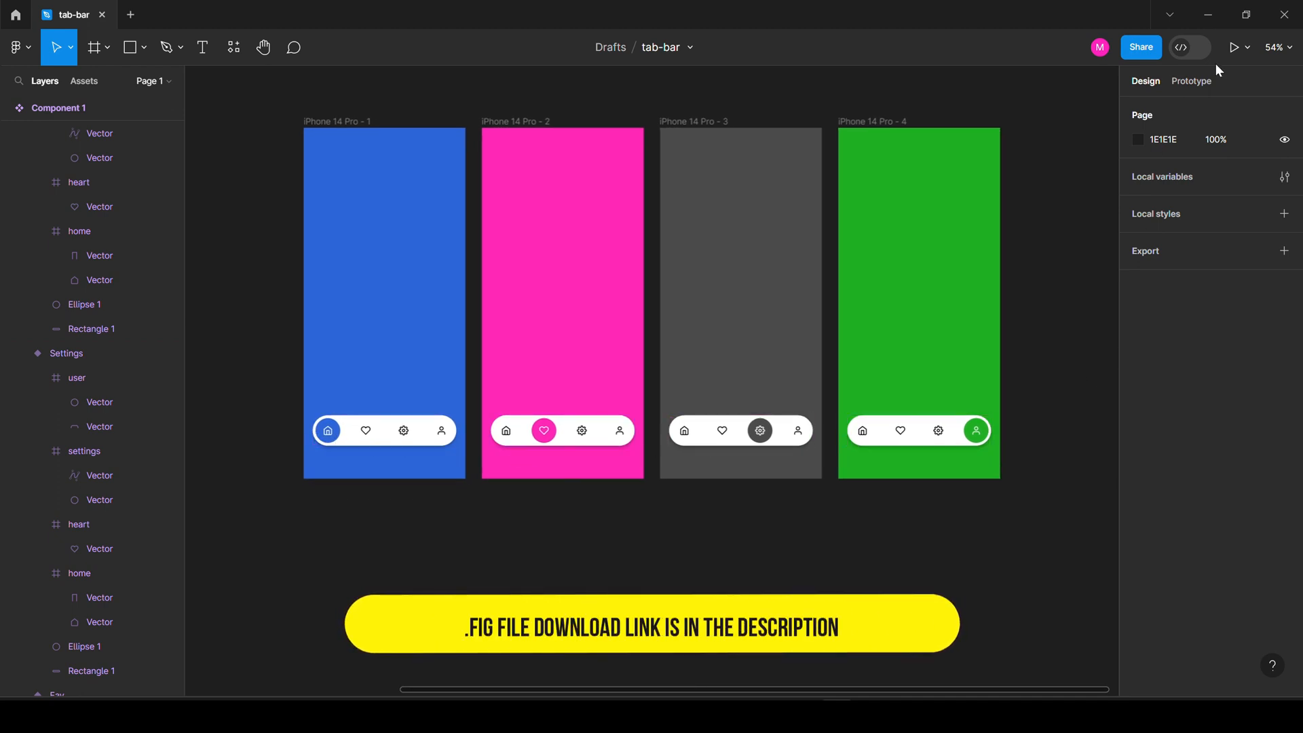
Launch Present mode to preview the blue, pink, grey and green screens.
left_click(1233, 49)
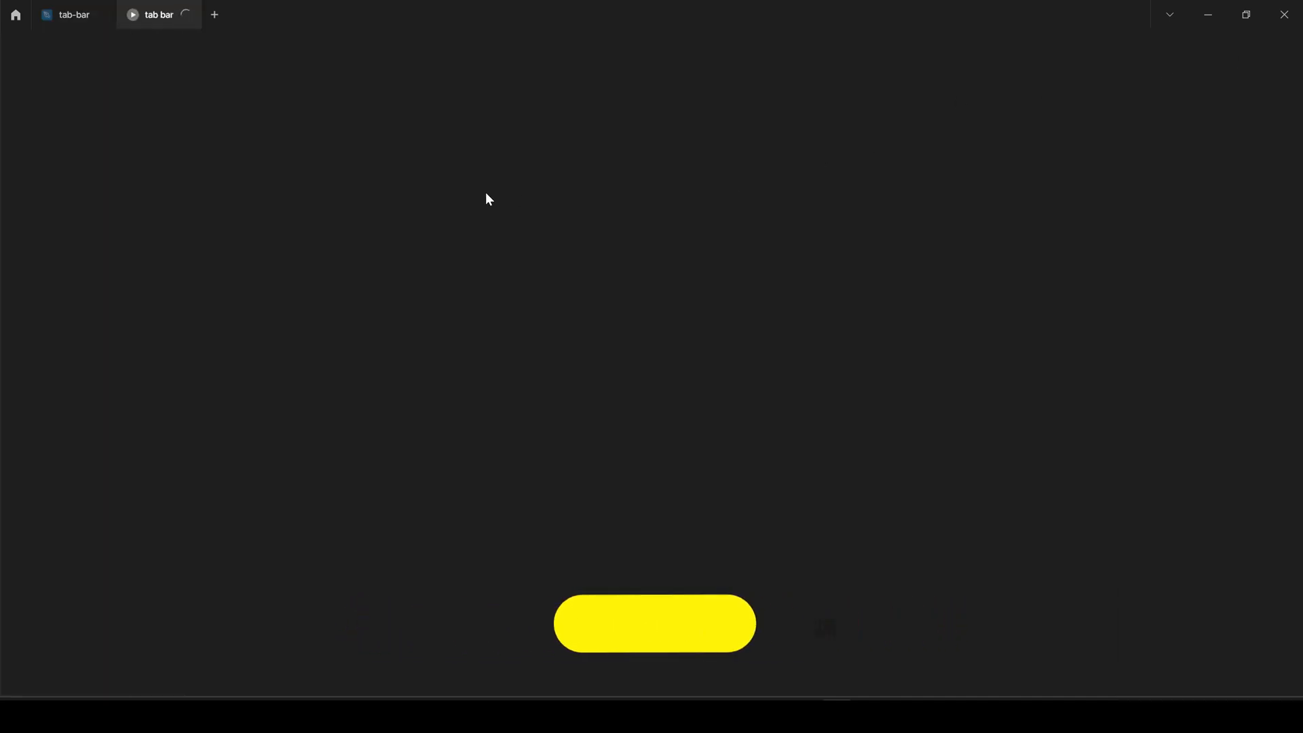